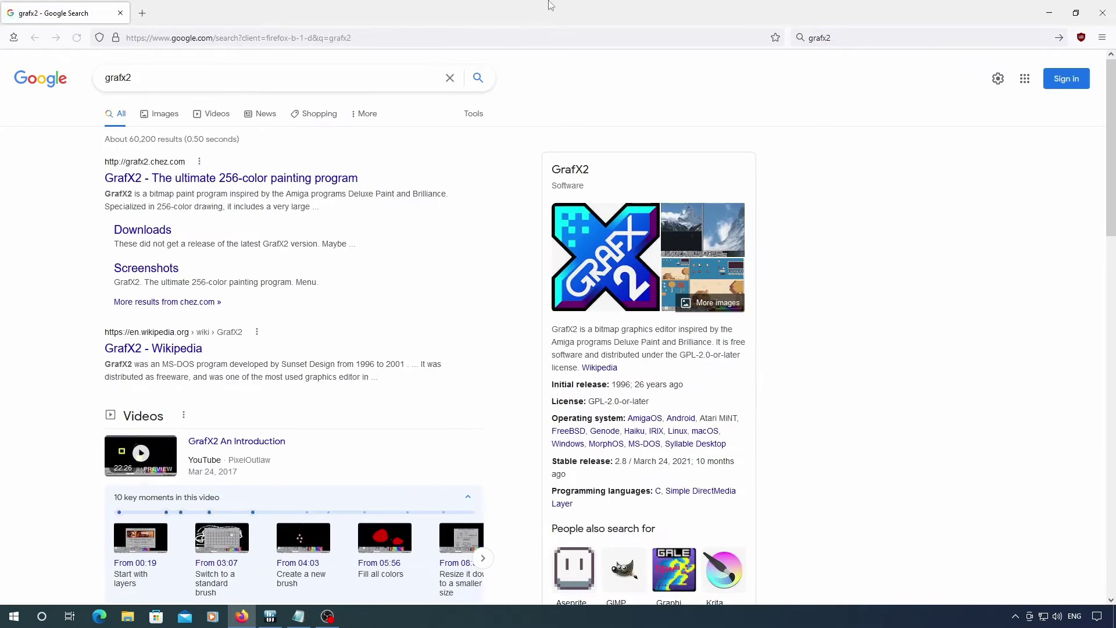
# - Go from the search result to the grafx2.chez.com Downloads page and get the Windows 2.8 installer
pyautogui.click(334, 183)
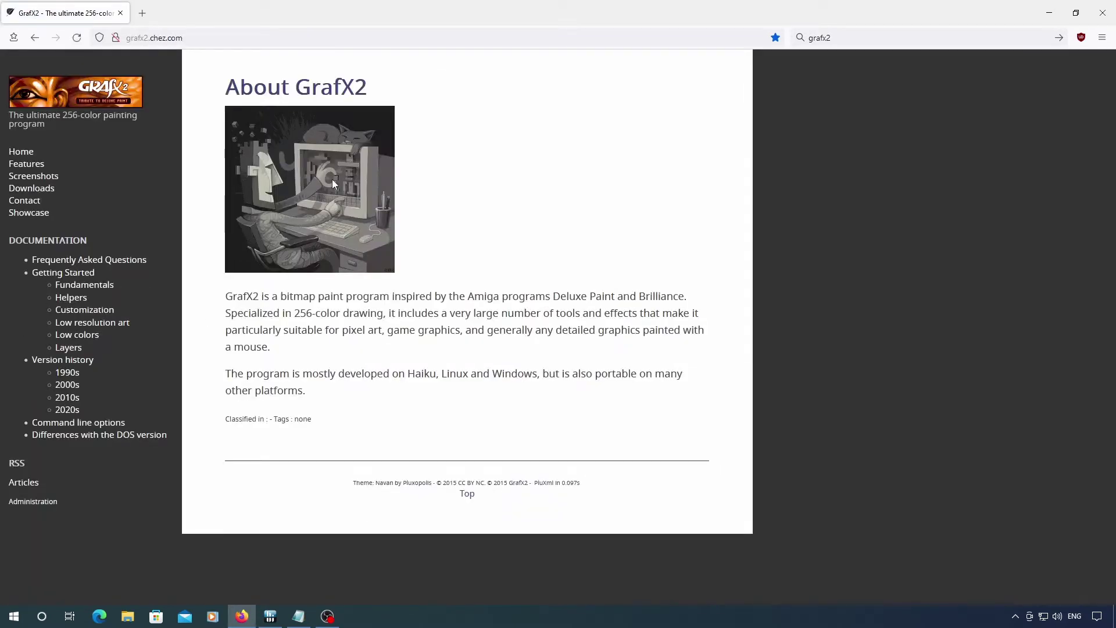
pyautogui.click(26, 188)
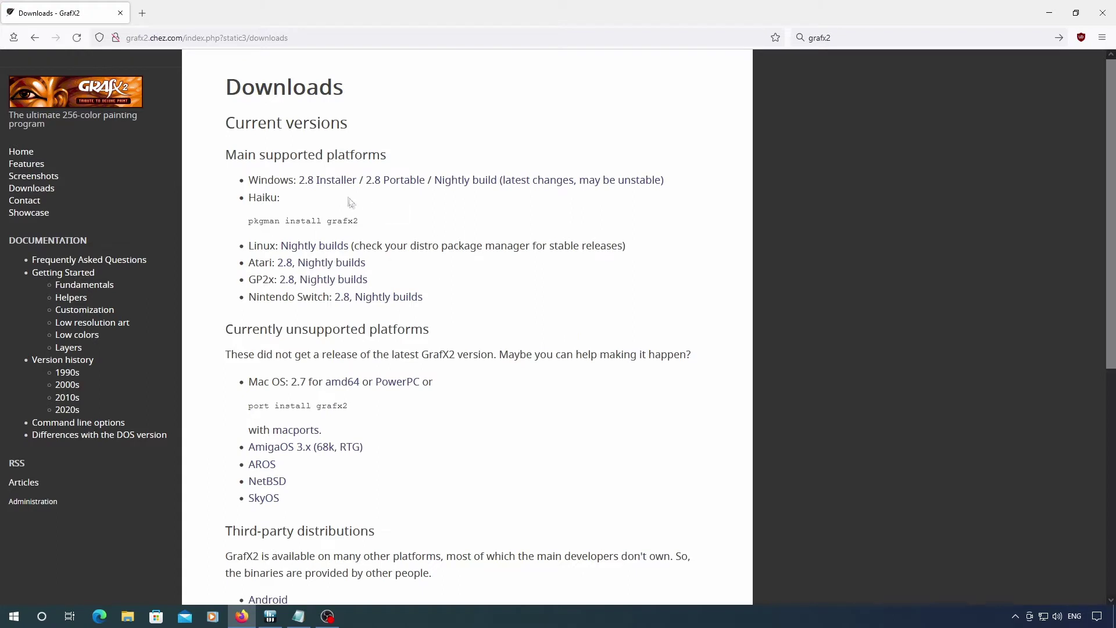
pyautogui.click(327, 181)
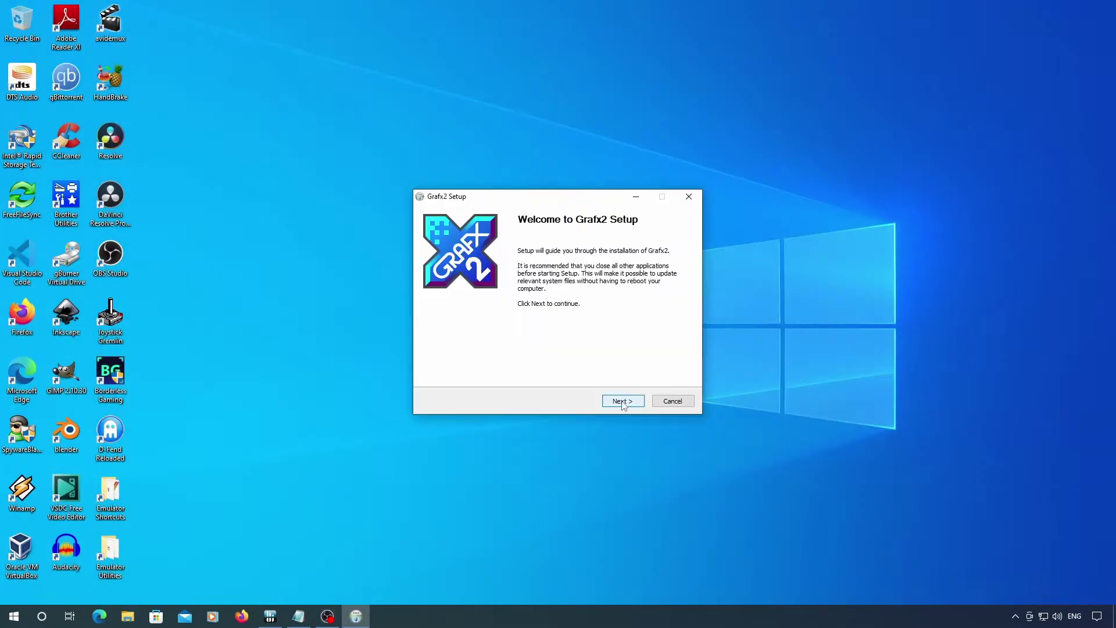
# - Install GrafX2 for all users with default components and location, then launch it
pyautogui.click(623, 401)
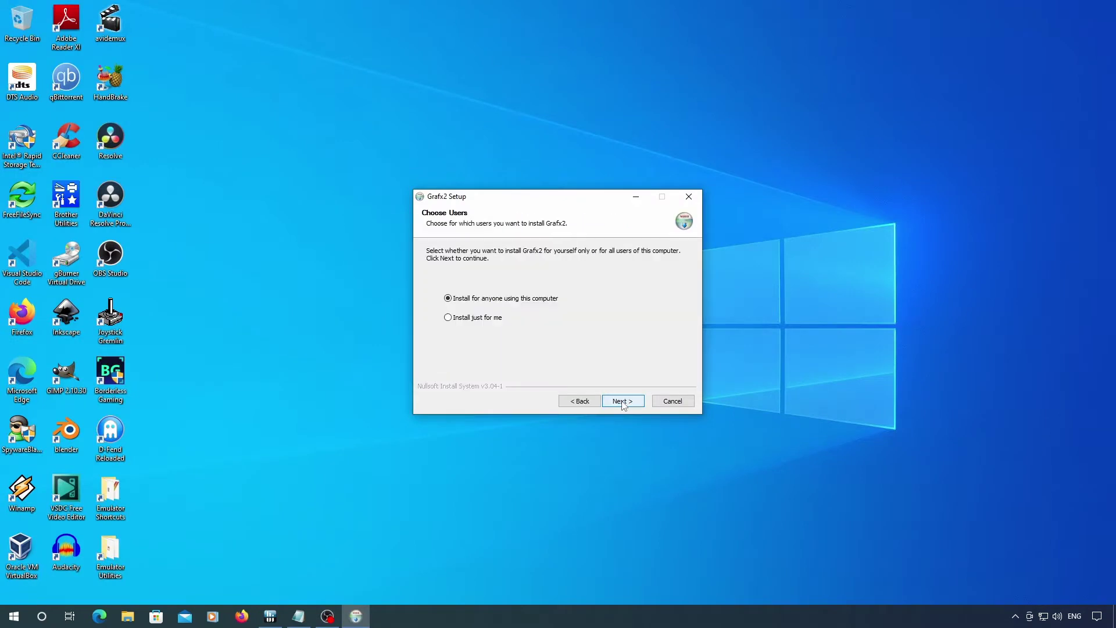
pyautogui.click(623, 401)
pyautogui.click(623, 401)
pyautogui.click(622, 402)
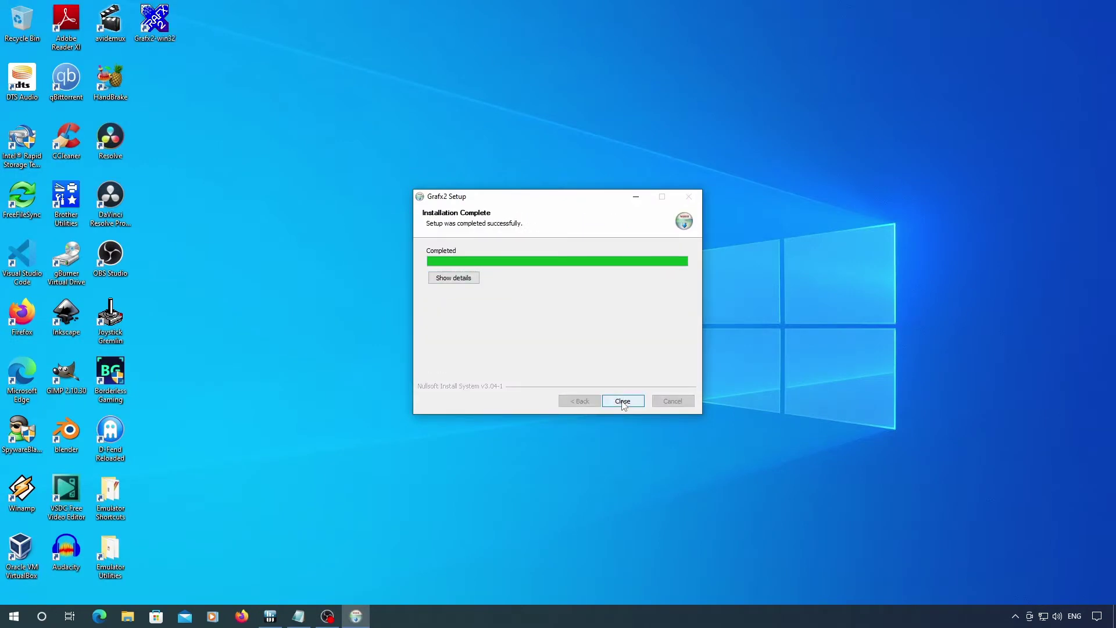
pyautogui.click(622, 402)
pyautogui.click(550, 342)
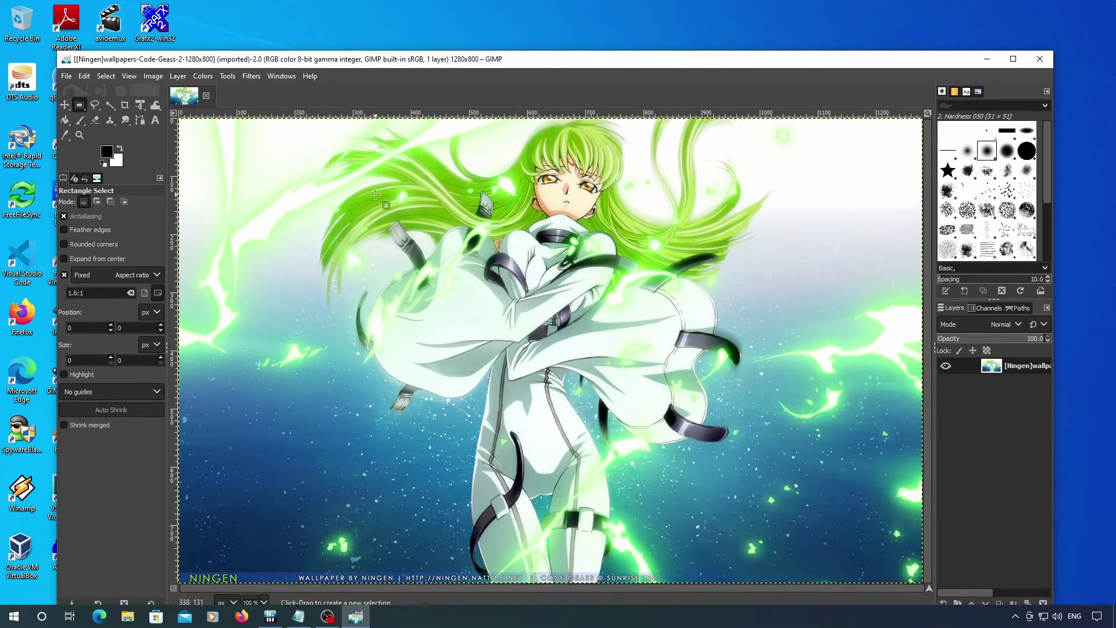
# - Draw a 1.6:1 rectangle selection and position it at 340, 0
pyautogui.moveTo(347, 153); pyautogui.dragTo(702, 375)
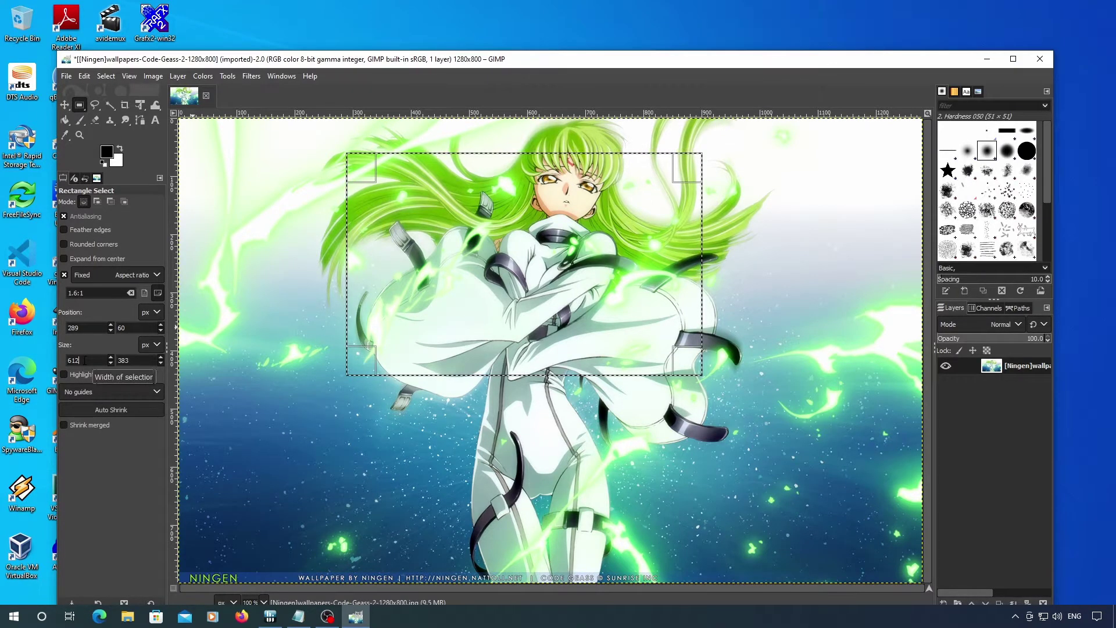
pyautogui.doubleClick(73, 327)
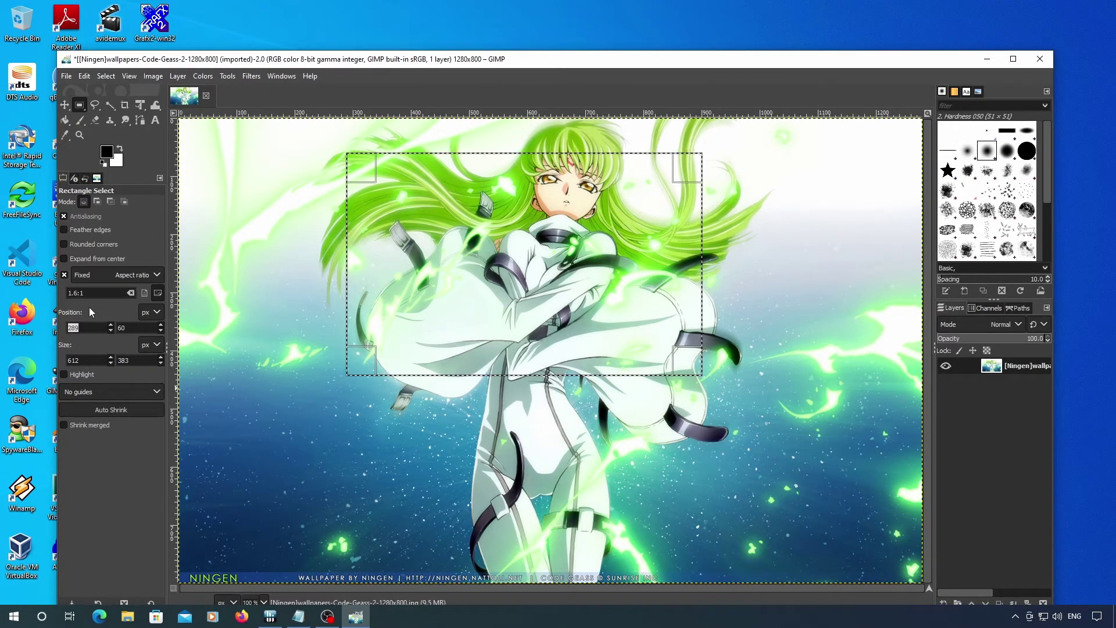
pyautogui.write('340')
pyautogui.press('Tab')
pyautogui.write('0')
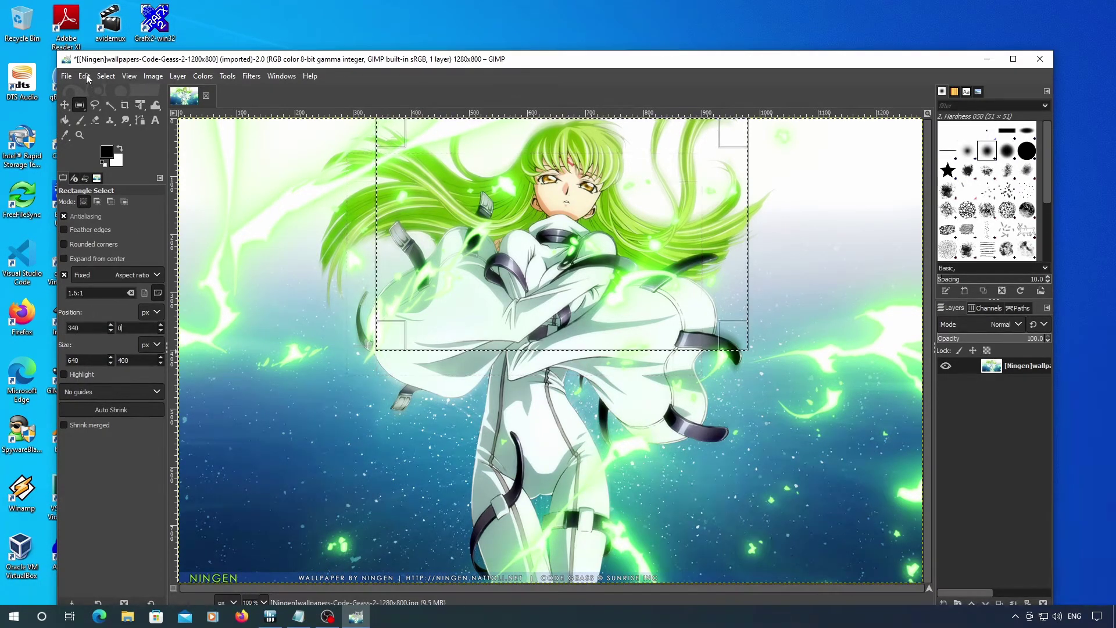
# - Copy the selected area and paste it as a new image
pyautogui.click(86, 74)
pyautogui.click(126, 162)
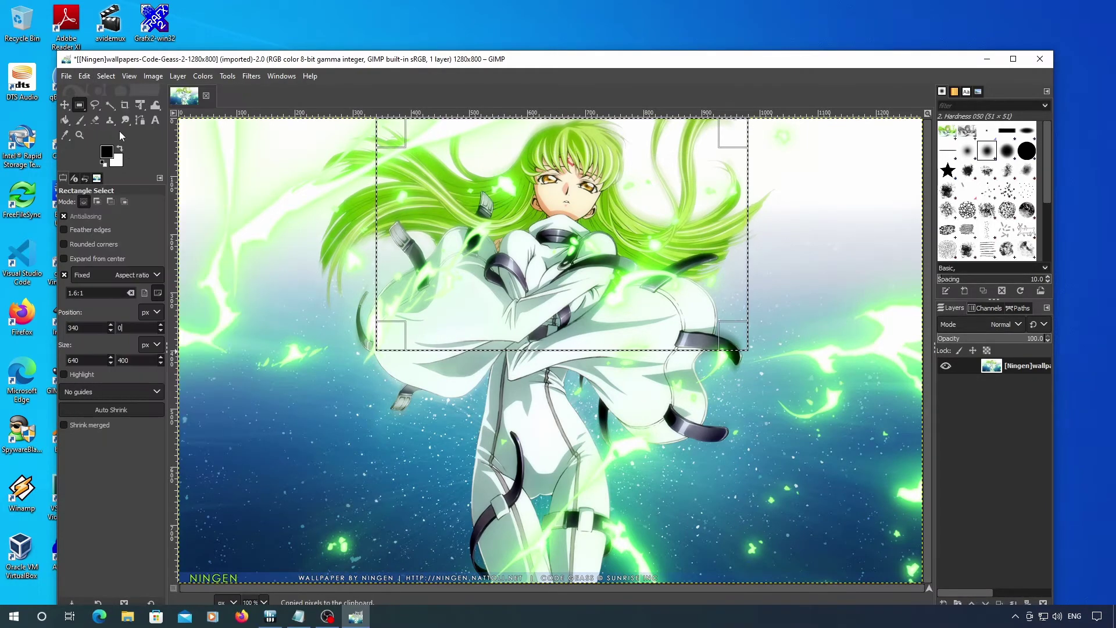
pyautogui.click(65, 77)
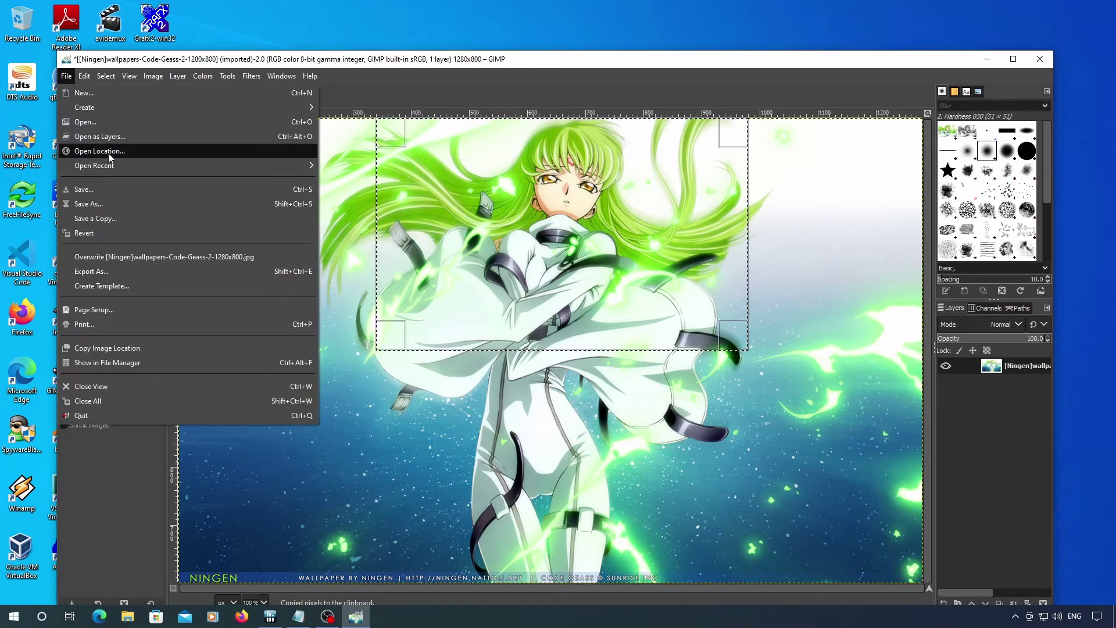
pyautogui.moveTo(84, 79)
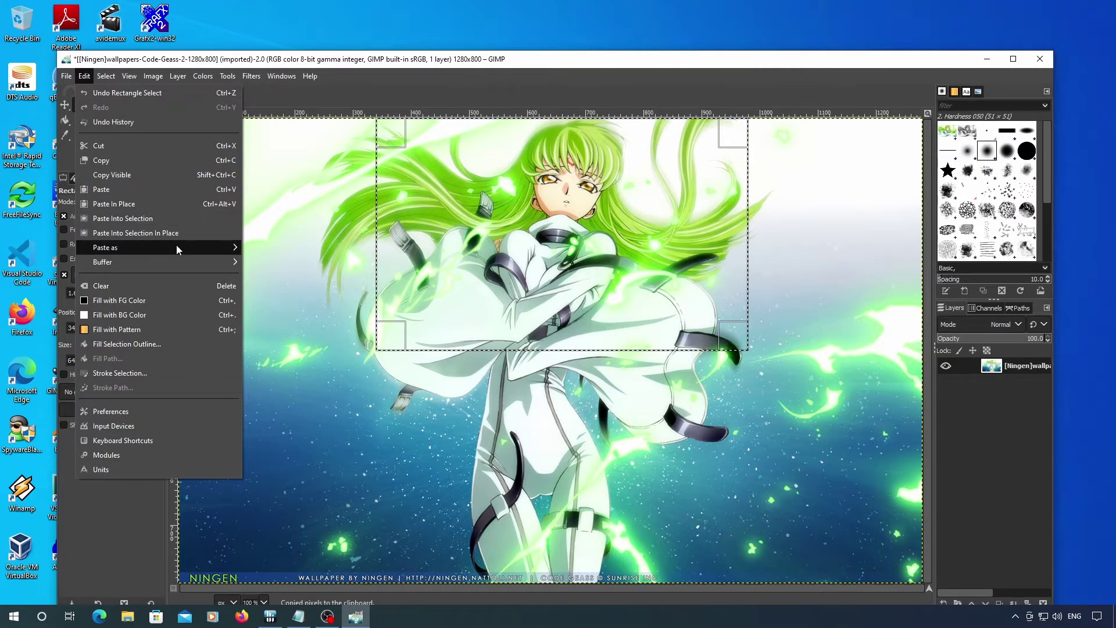
pyautogui.moveTo(176, 247)
pyautogui.click(285, 276)
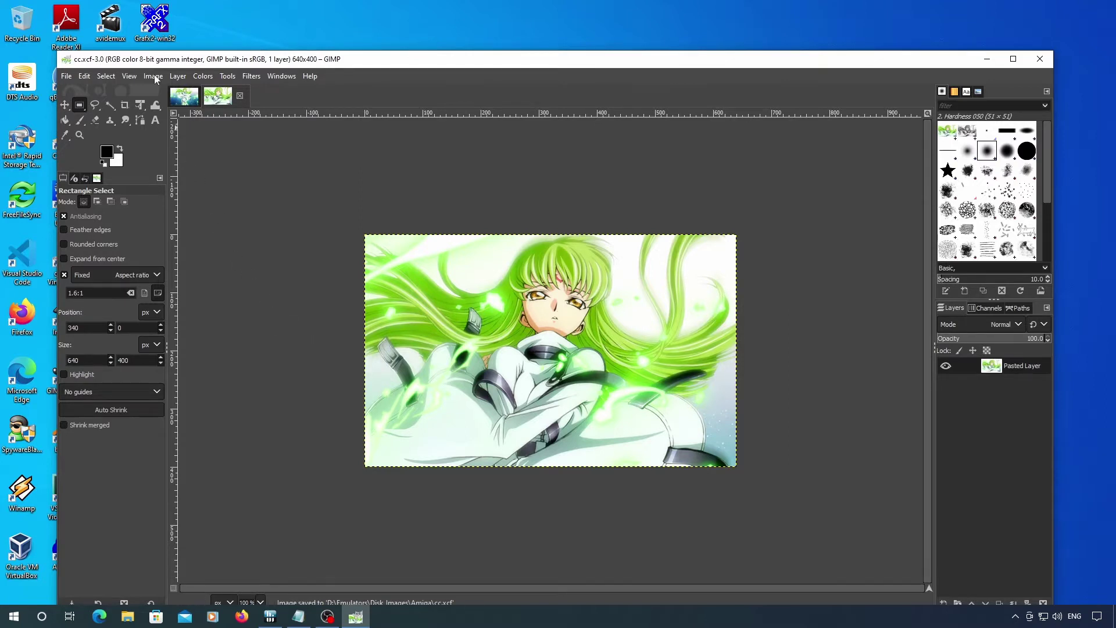
# - Scale the image to 640×200 with the width–height chain unlinked
pyautogui.click(106, 75)
pyautogui.moveTo(151, 78)
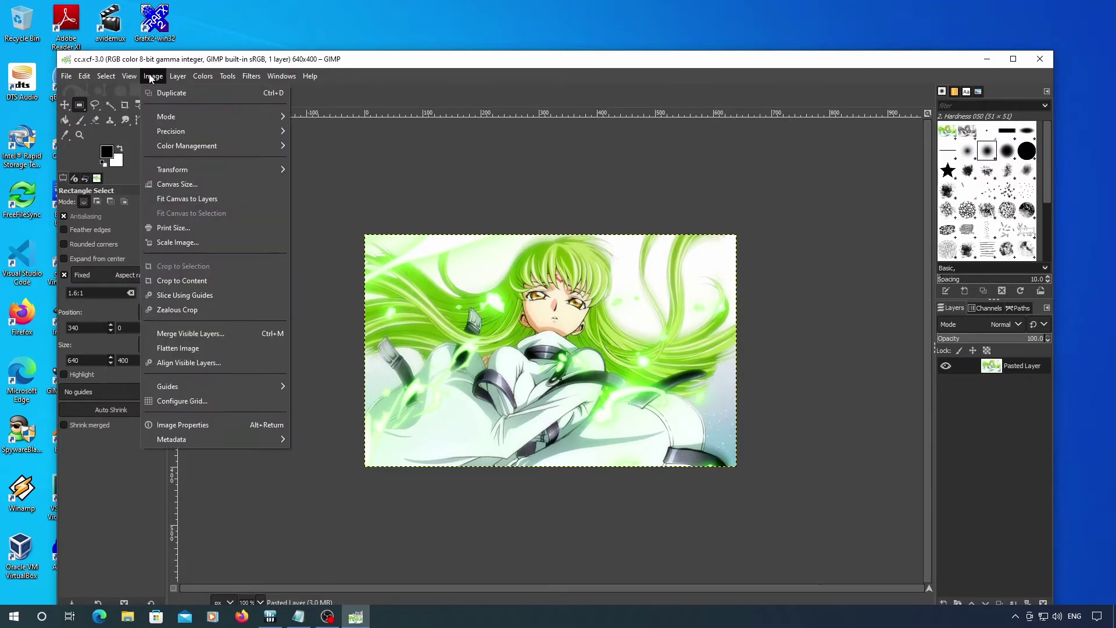
pyautogui.click(235, 242)
pyautogui.click(562, 318)
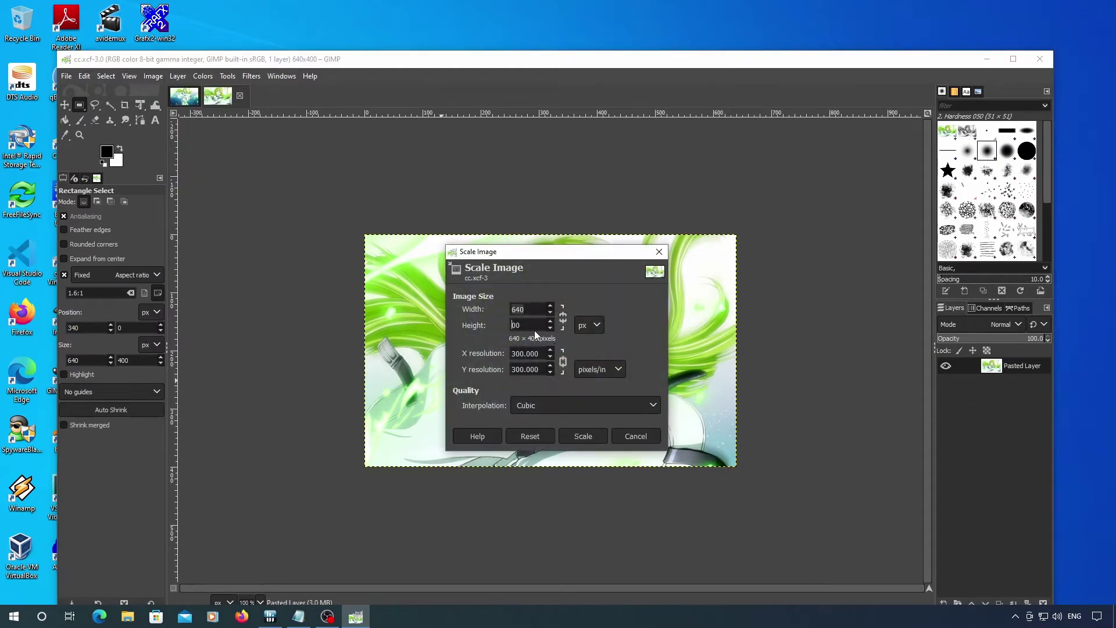
pyautogui.click(523, 309)
pyautogui.click(575, 437)
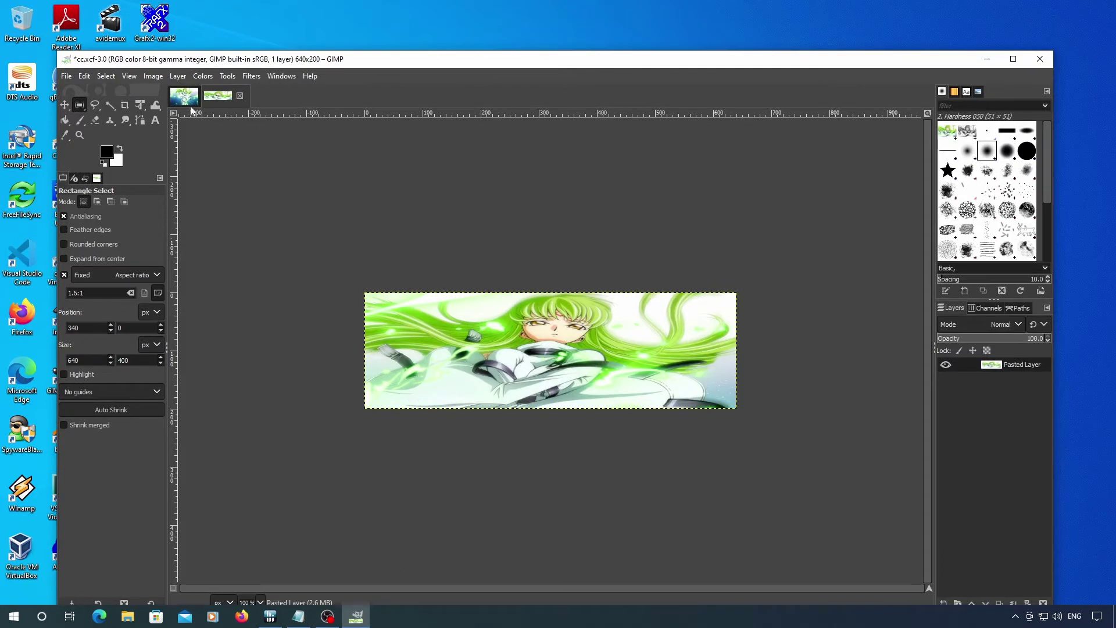
# - Convert the image to 4 indexed colours with Floyd-Steinberg (normal) dithering and export cc-1.3.png
pyautogui.click(155, 76)
pyautogui.moveTo(186, 118)
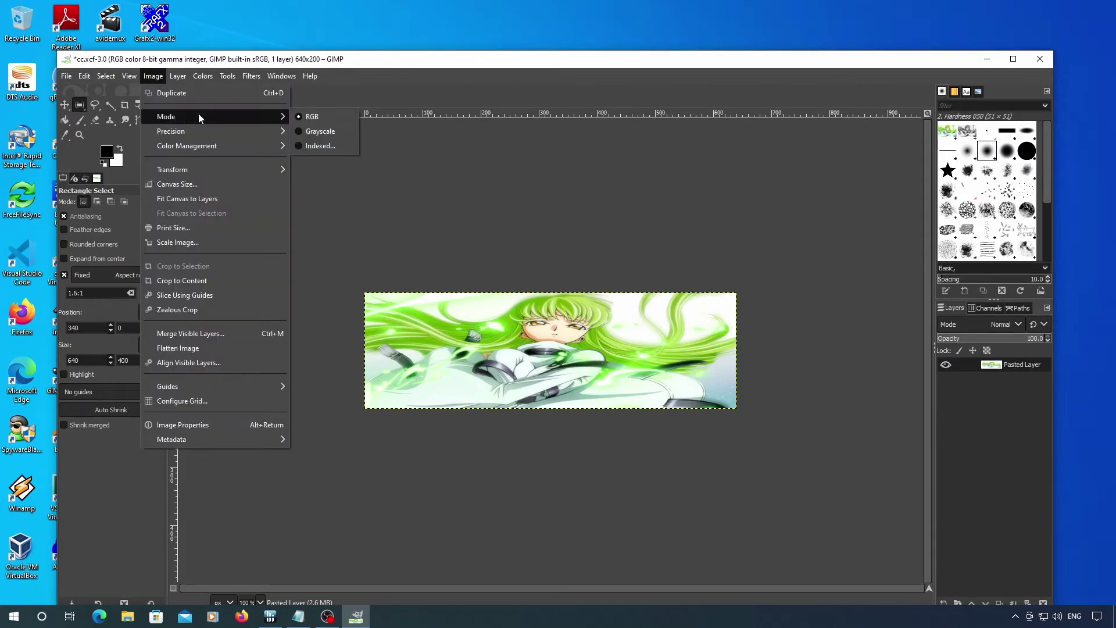
pyautogui.click(322, 146)
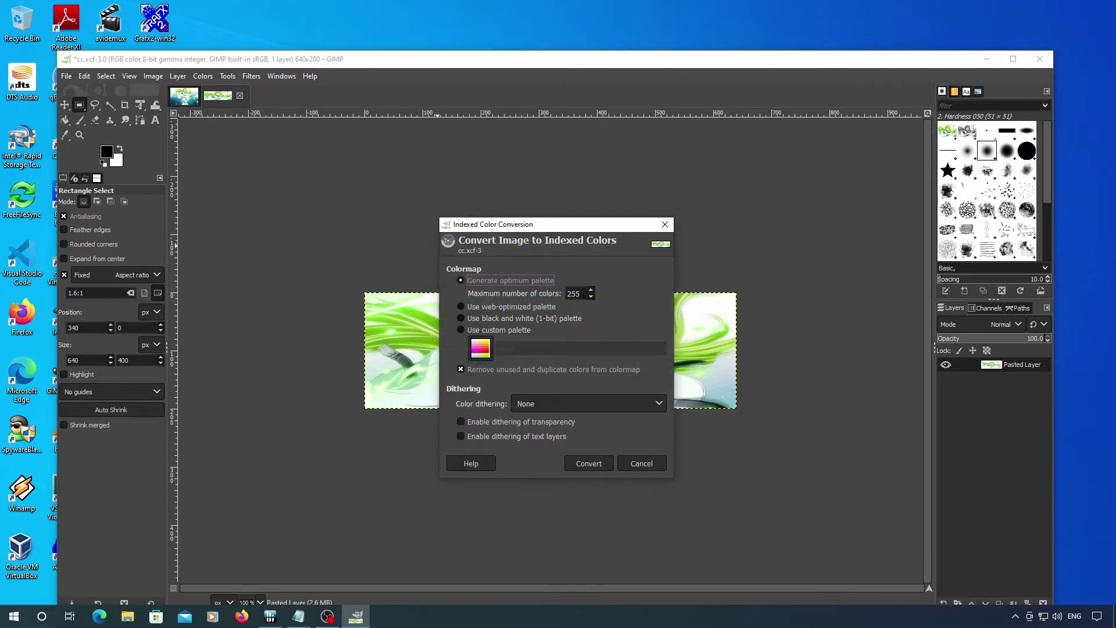
pyautogui.press('Tab')
pyautogui.write('4')
pyautogui.click(556, 401)
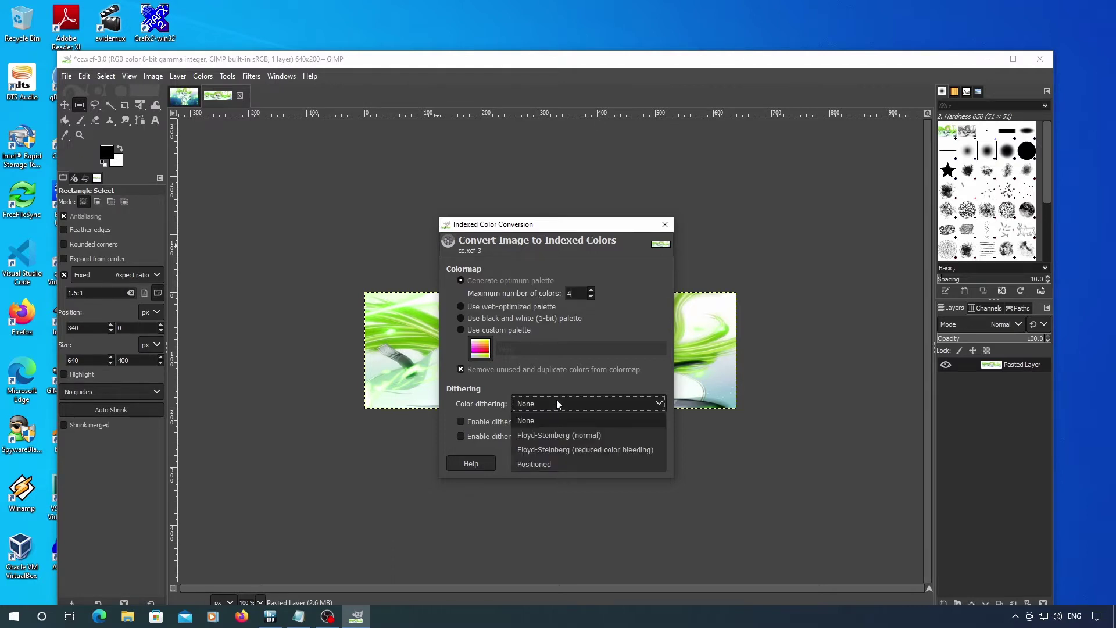
pyautogui.click(591, 437)
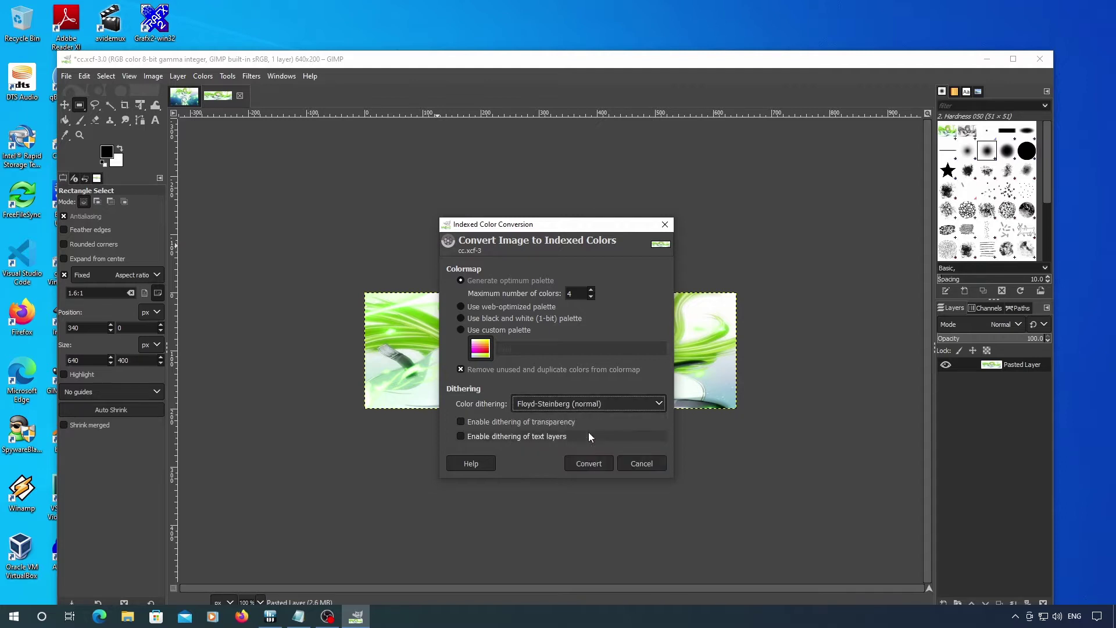
pyautogui.click(589, 463)
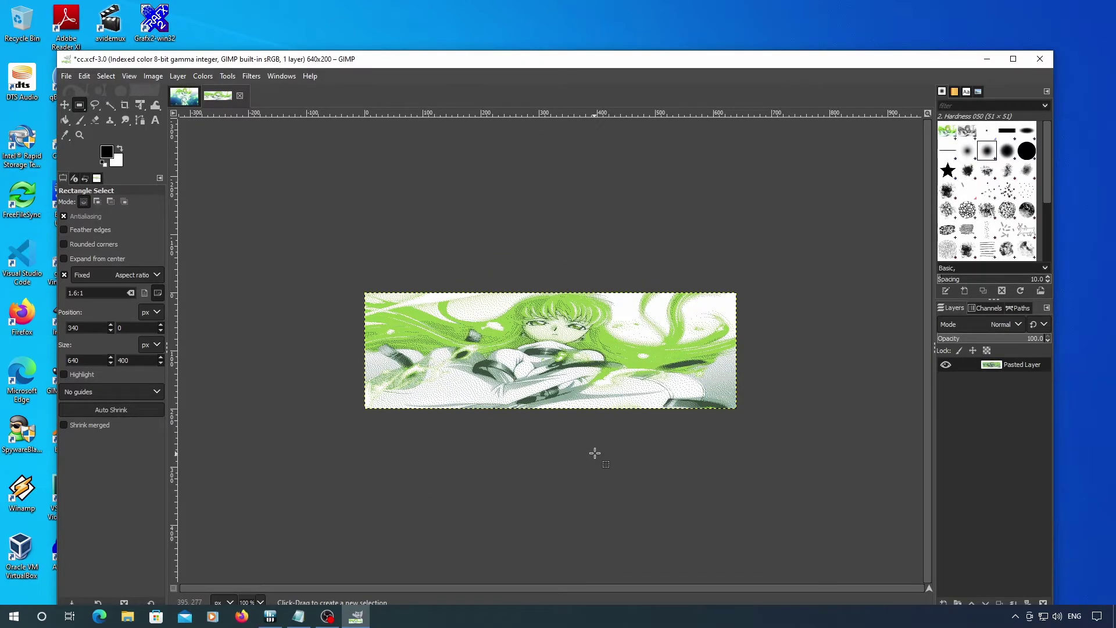
pyautogui.click(66, 77)
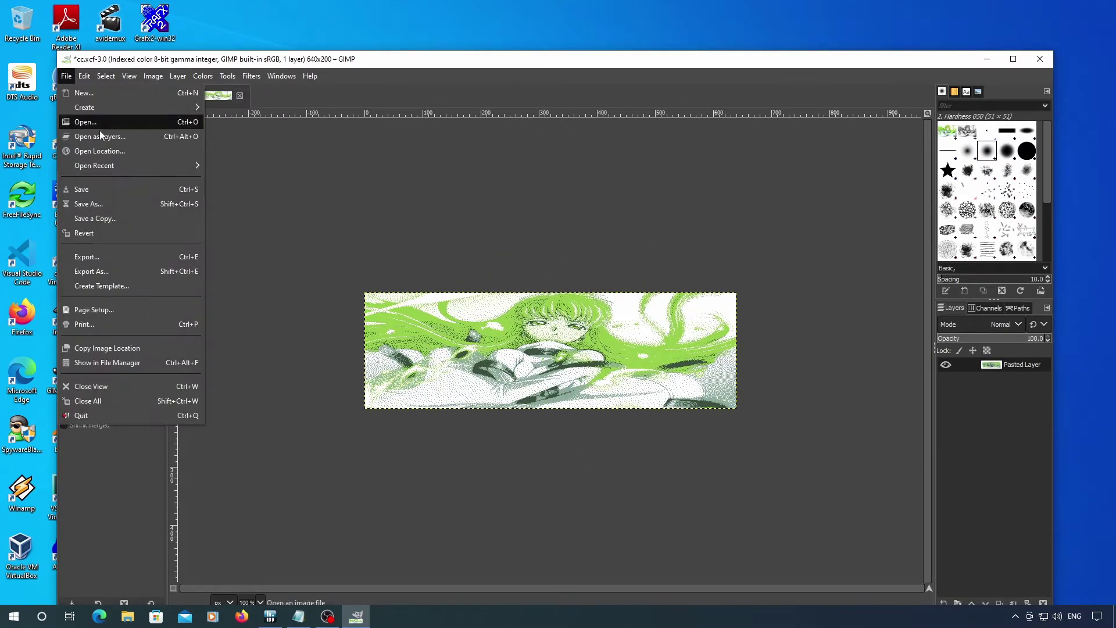
pyautogui.press('Escape')
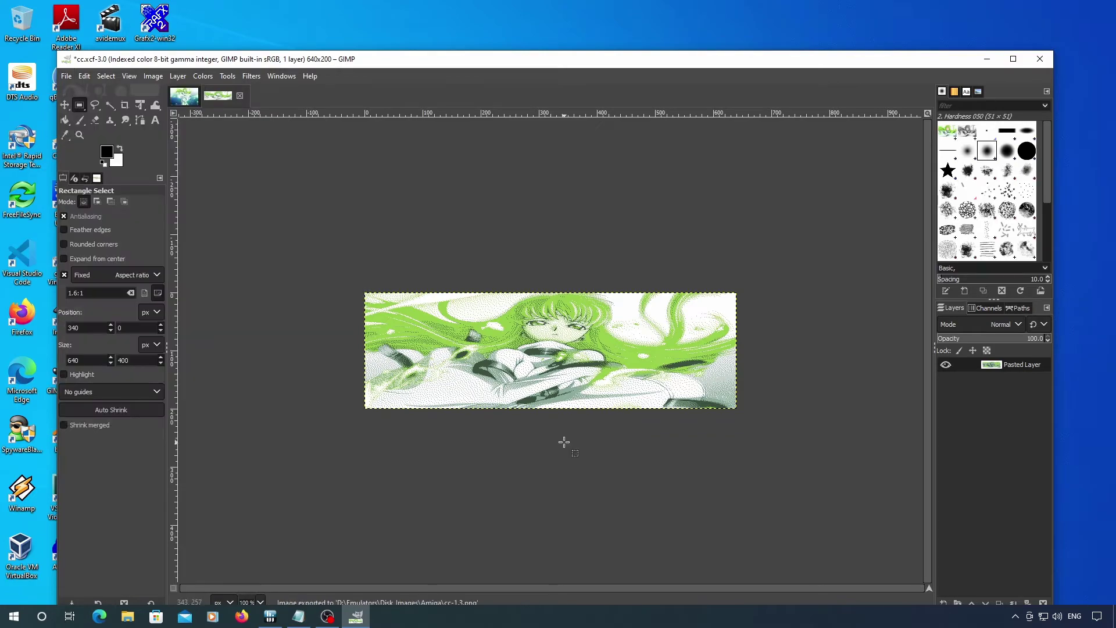
# - Quit GIMP discarding changes, then start GrafX2 and load cc-1.3.png
pyautogui.click(1039, 59)
pyautogui.click(146, 180)
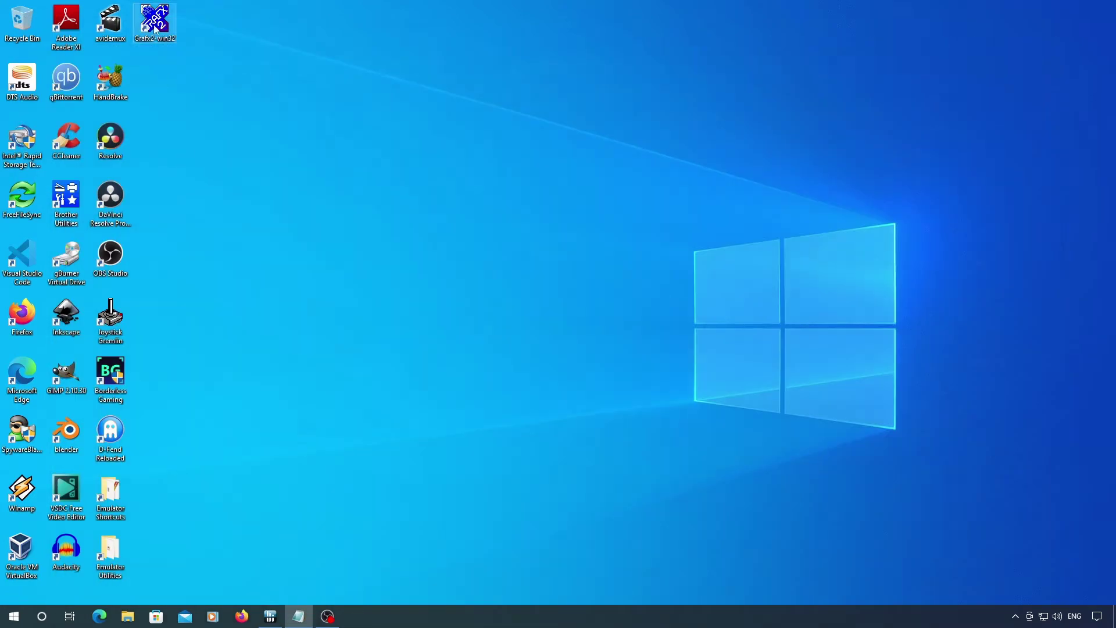
pyautogui.doubleClick(154, 24)
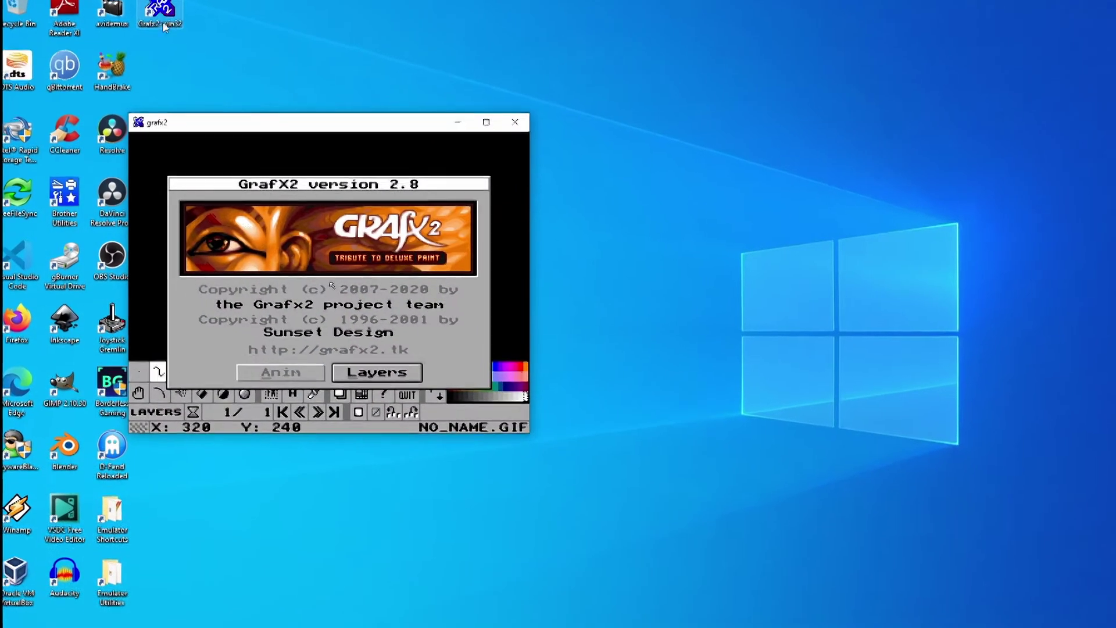
pyautogui.click(344, 311)
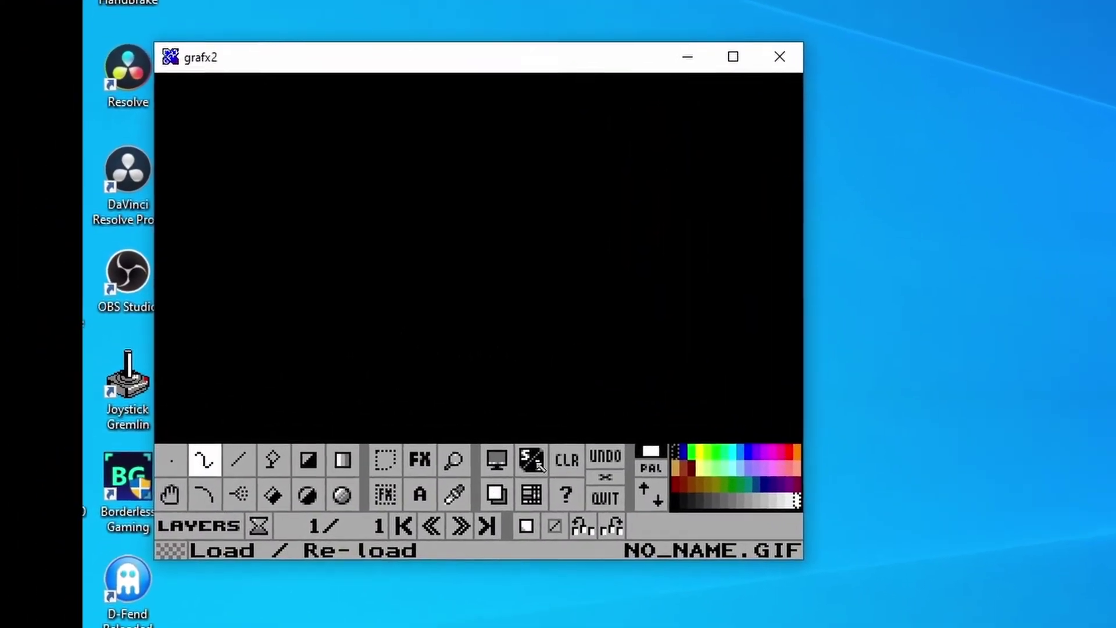
pyautogui.click(570, 483)
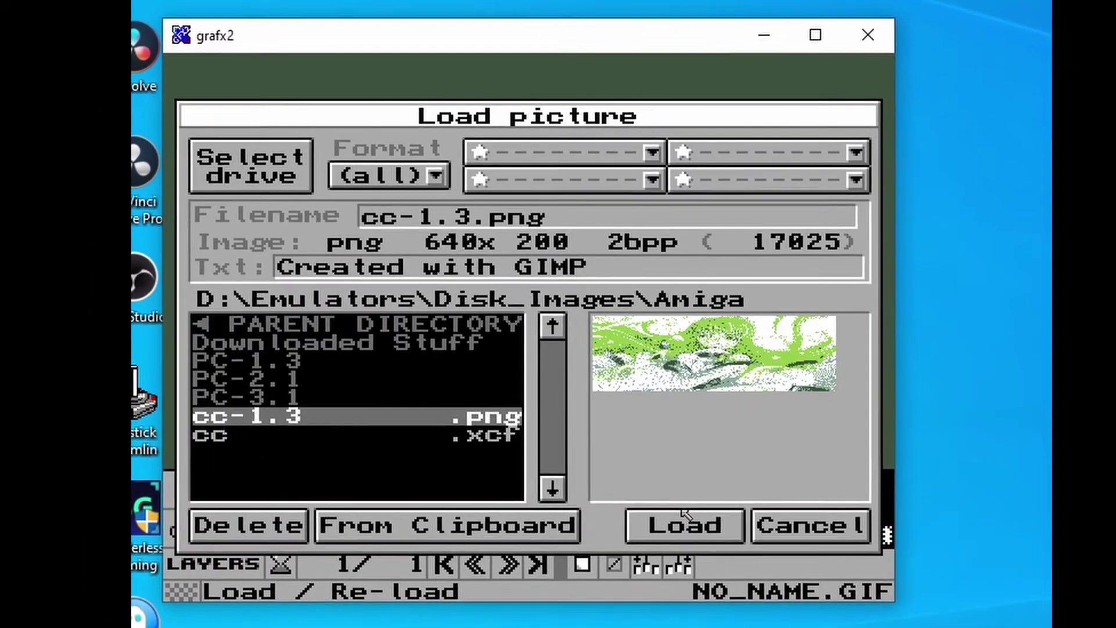
pyautogui.click(659, 503)
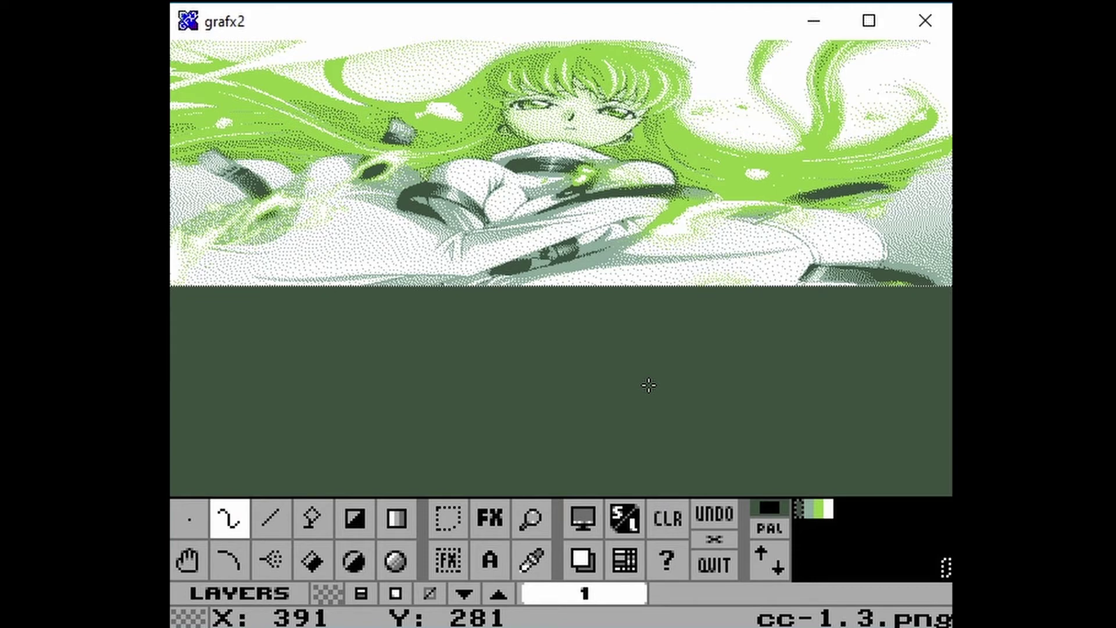
# - Set palette colour 3 to R 220, G 220, B 221 and confirm
pyautogui.click(771, 529)
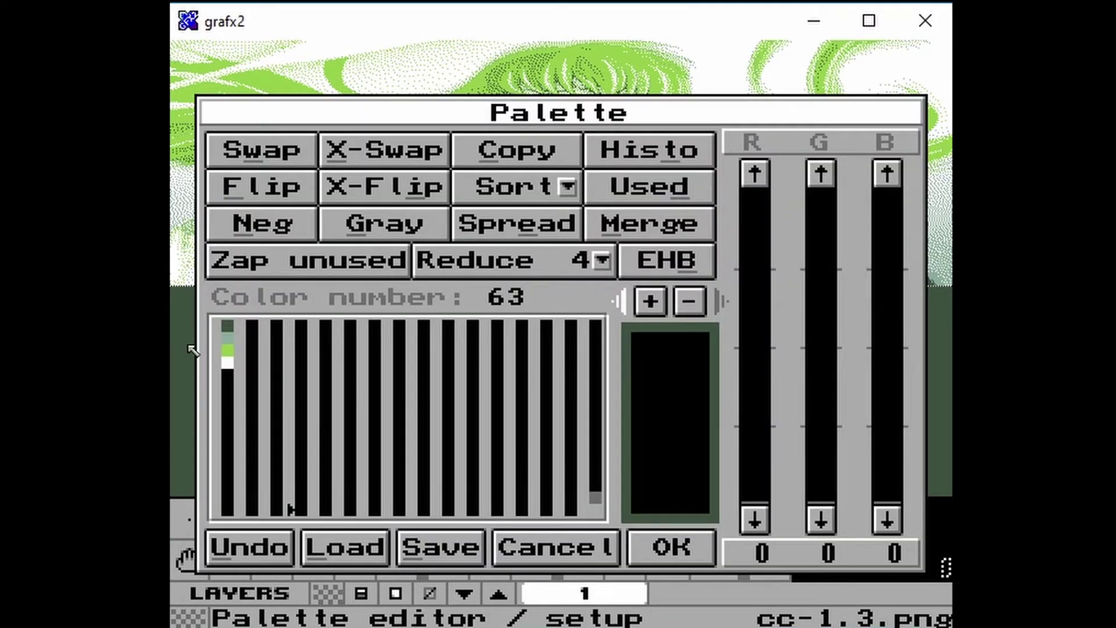
pyautogui.click(228, 363)
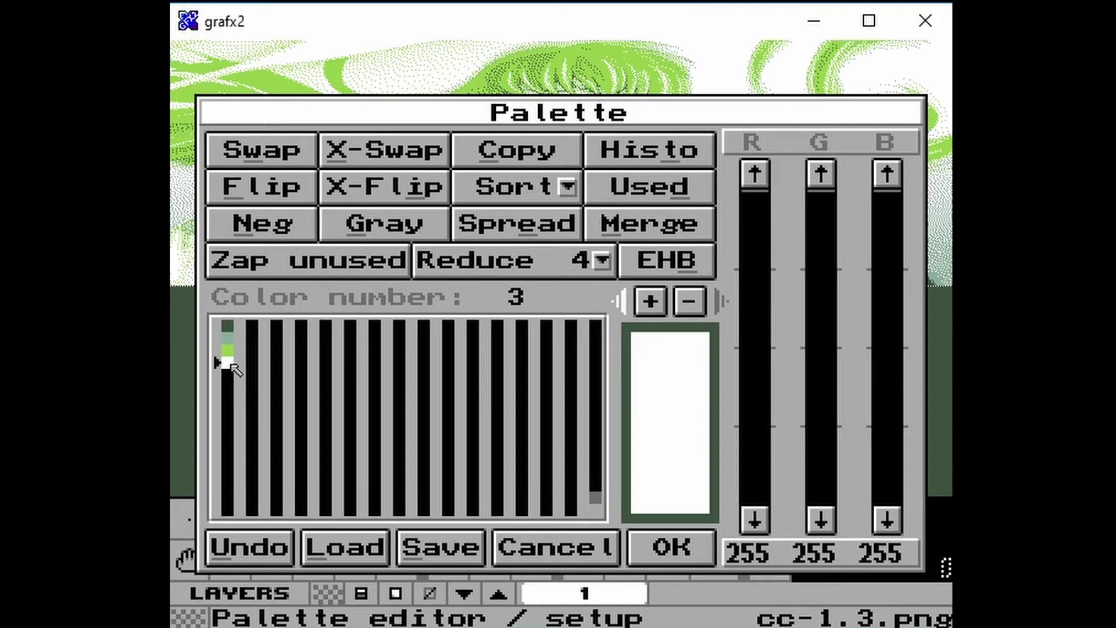
pyautogui.click(756, 519)
pyautogui.moveTo(754, 201); pyautogui.dragTo(755, 247)
pyautogui.click(755, 173)
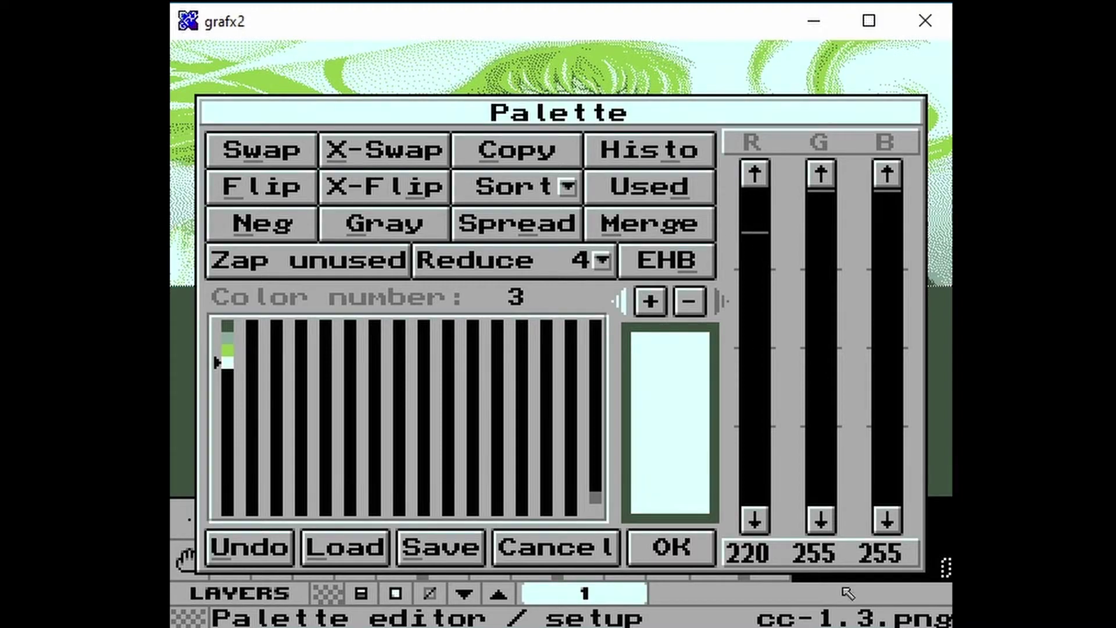
pyautogui.click(820, 240)
pyautogui.click(821, 520)
pyautogui.click(889, 240)
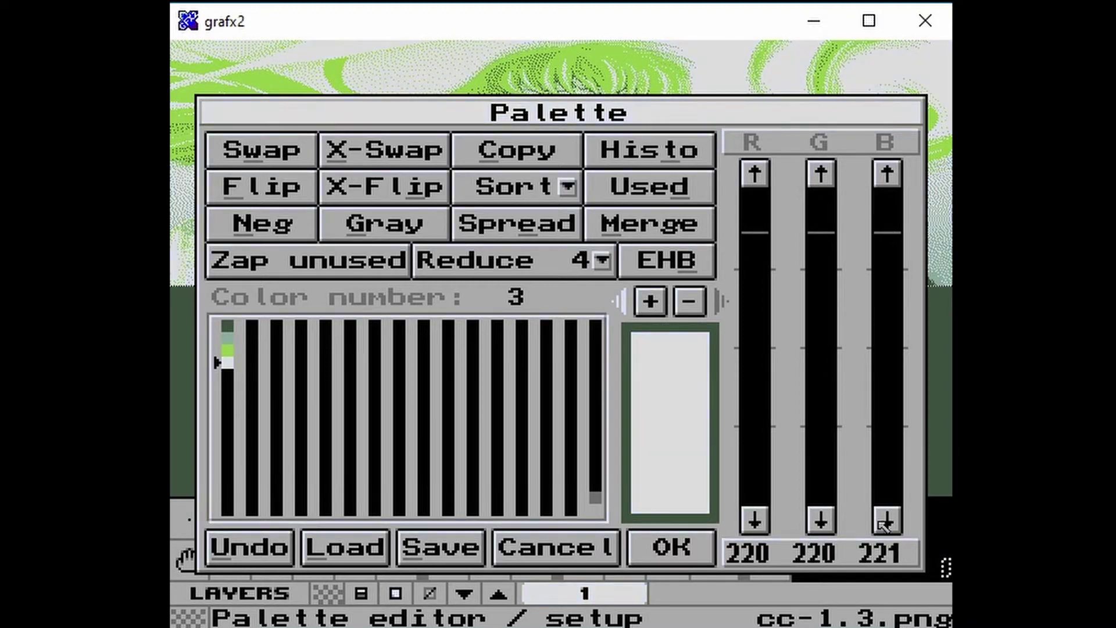
pyautogui.click(686, 553)
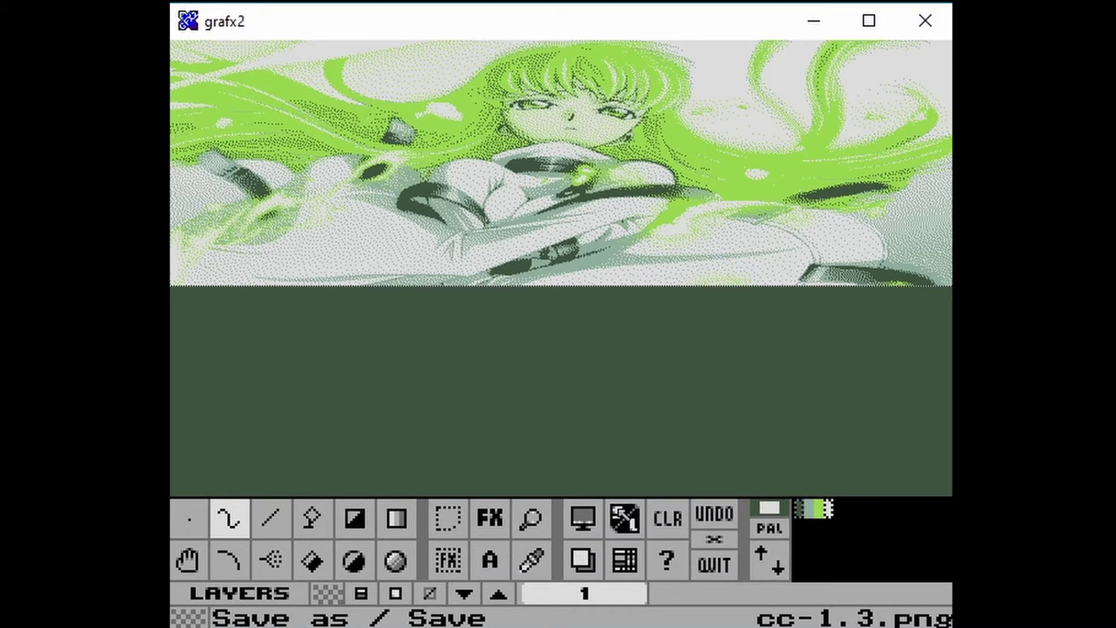
# - Save the picture in lbm format as cc.iff inside the PC-1.3 folder
pyautogui.click(625, 518)
pyautogui.doubleClick(325, 378)
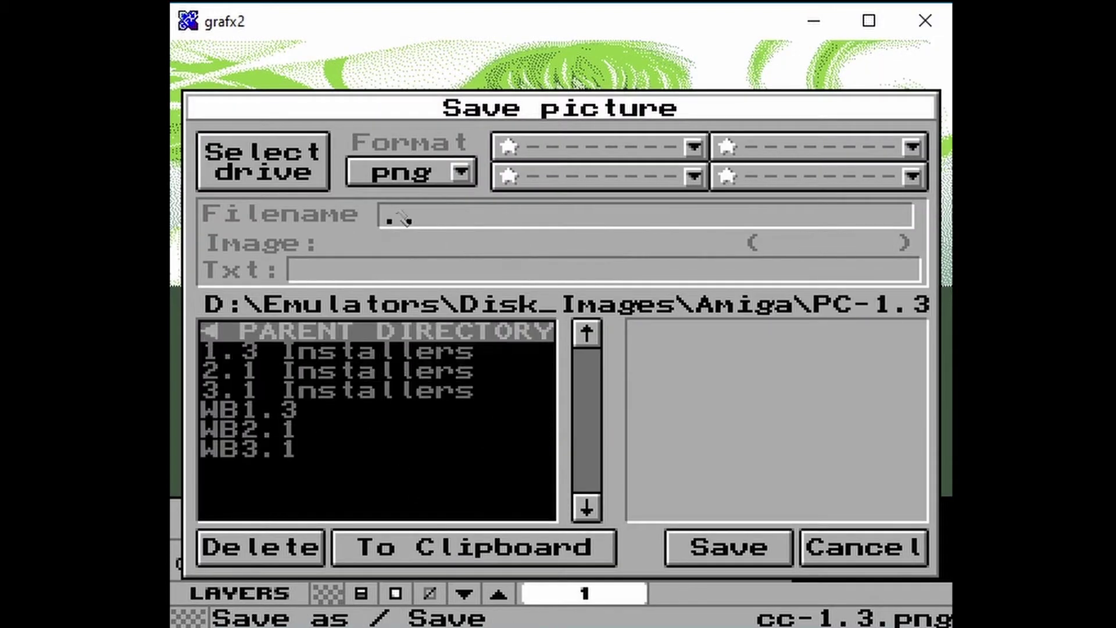
pyautogui.moveTo(407, 177); pyautogui.dragTo(425, 341)
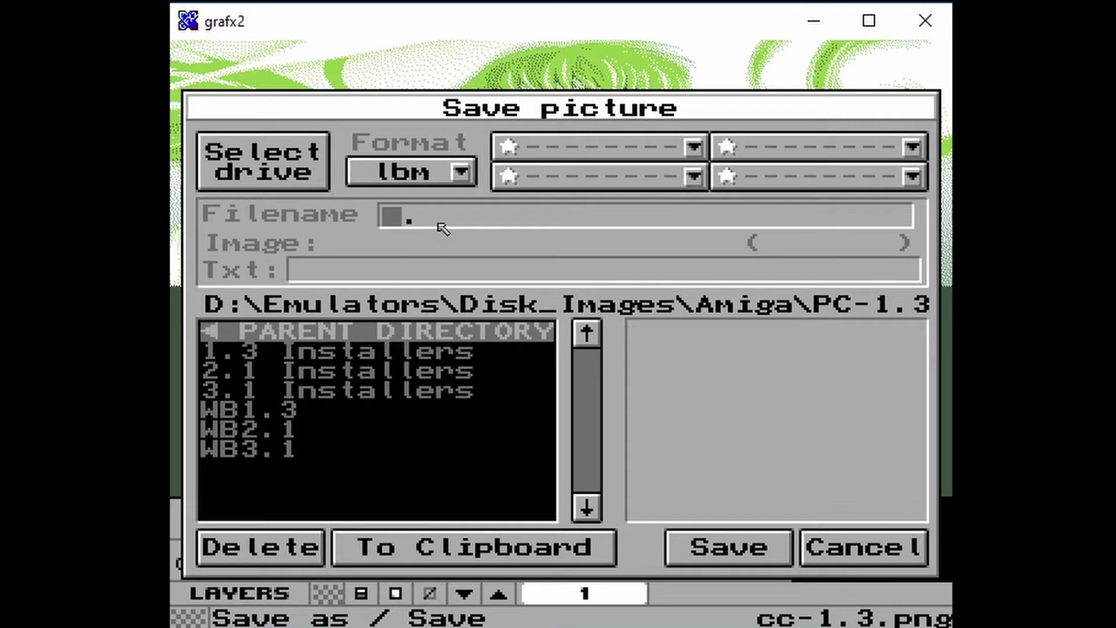
pyautogui.write('cc.iff')
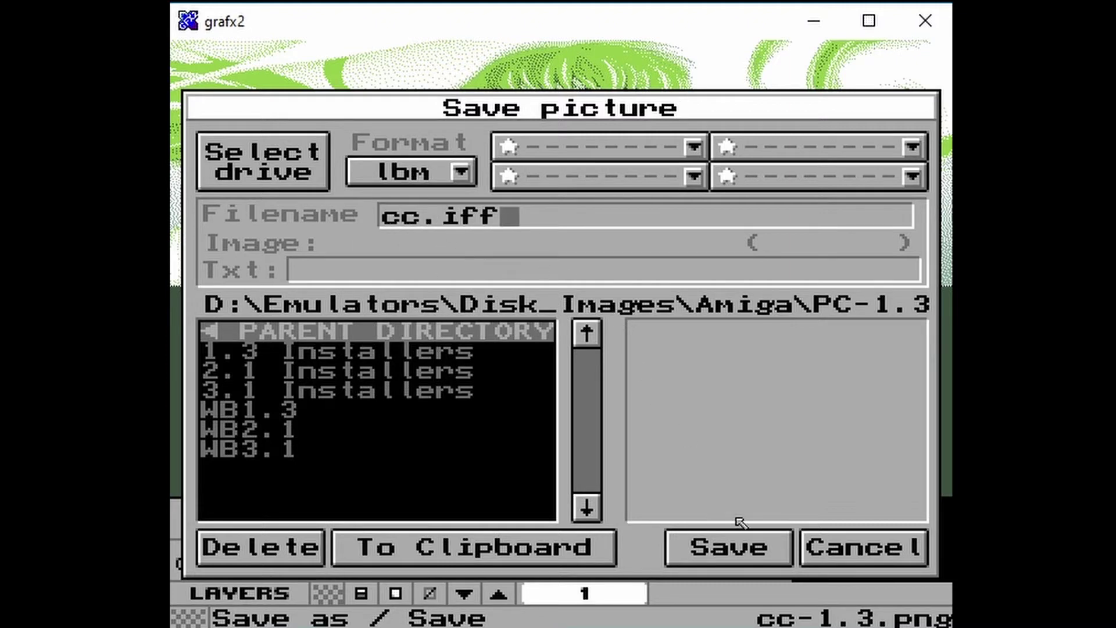
pyautogui.click(731, 544)
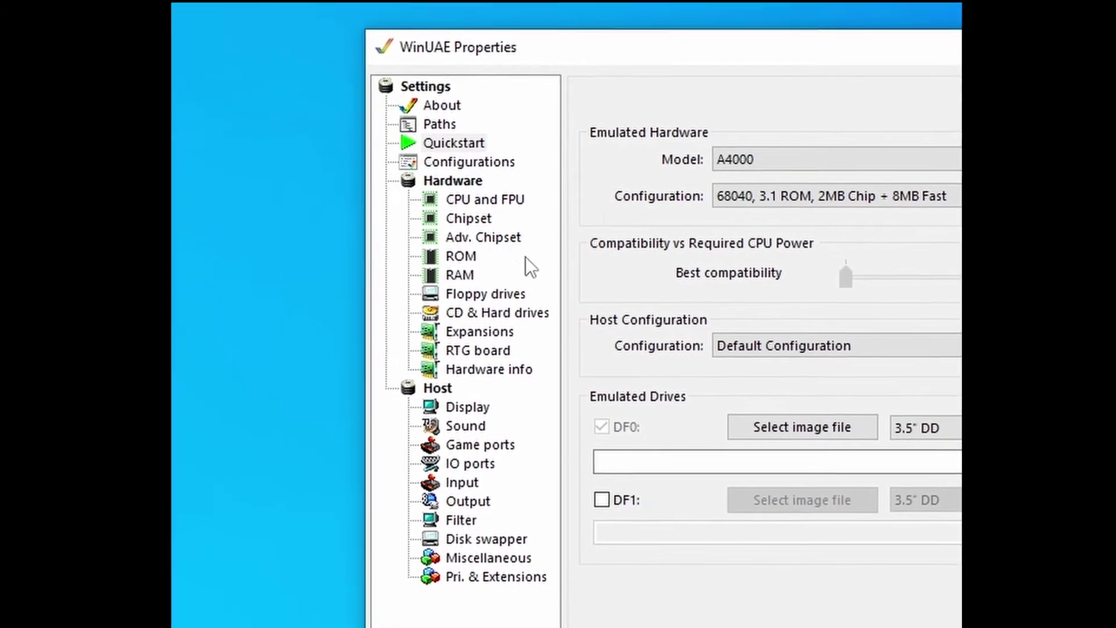
# - Show the saved WinUAE configurations to pick the Workbench 1.3 setup
pyautogui.click(491, 163)
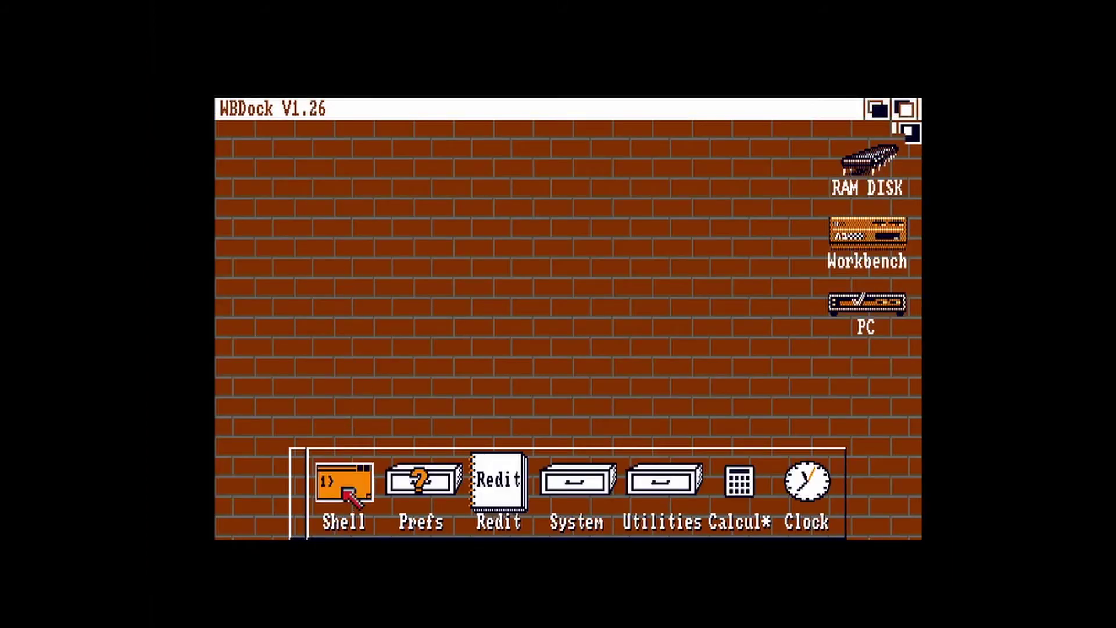
# - In an Amiga shell run 'cd pc:' and 'copy cc.iff S: clone', then close the shell
pyautogui.click(342, 490)
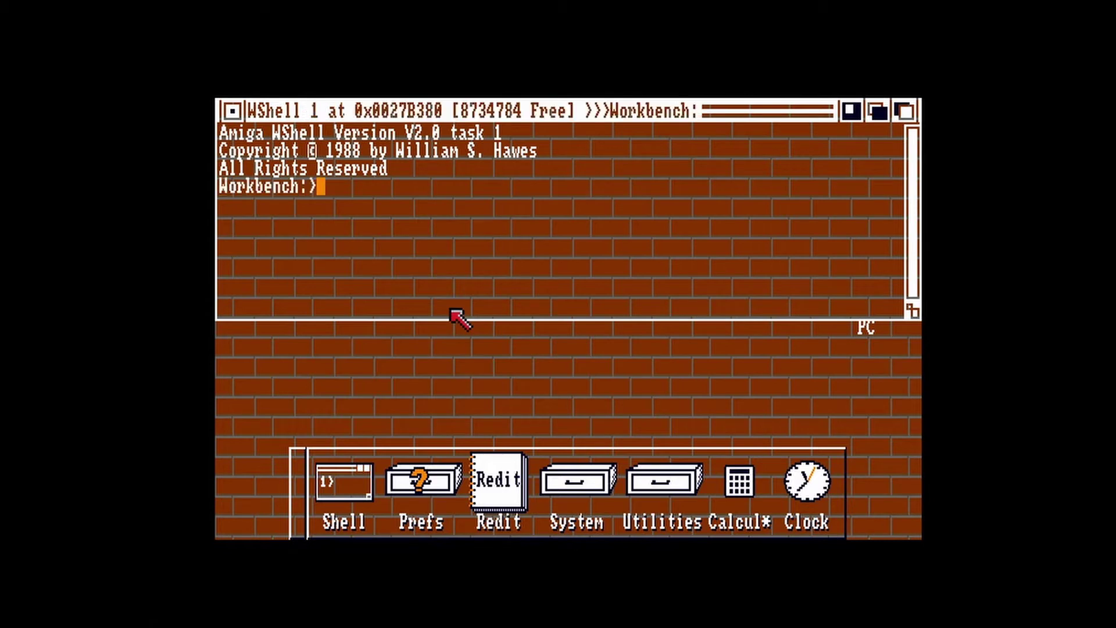
pyautogui.write('cd pc:')
pyautogui.press('Return')
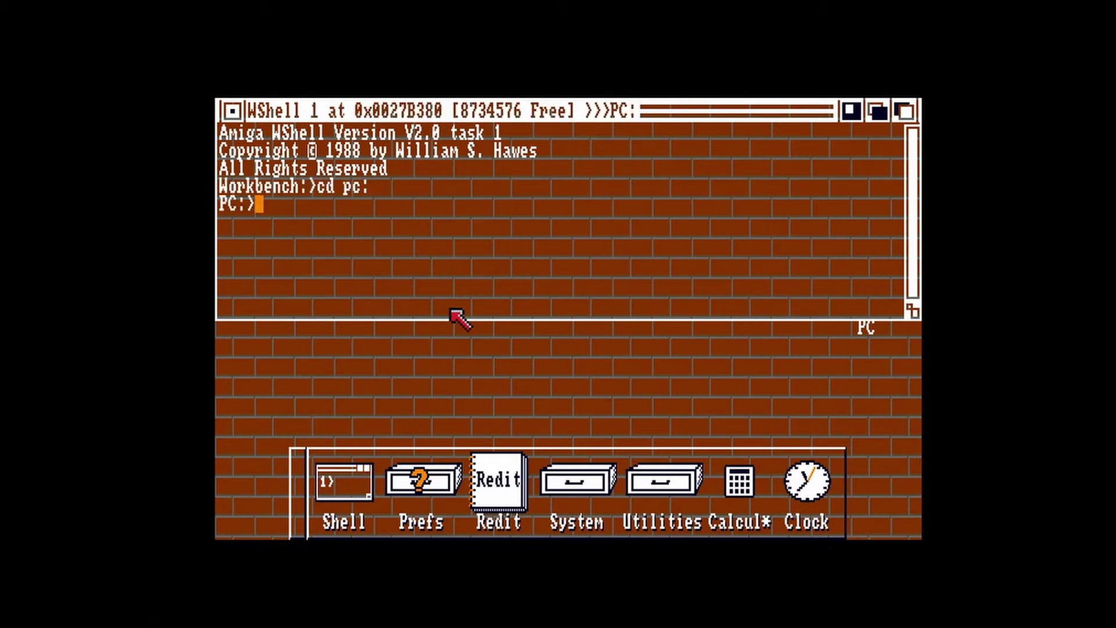
pyautogui.write('copy cc.iff S: clone')
pyautogui.press('Return')
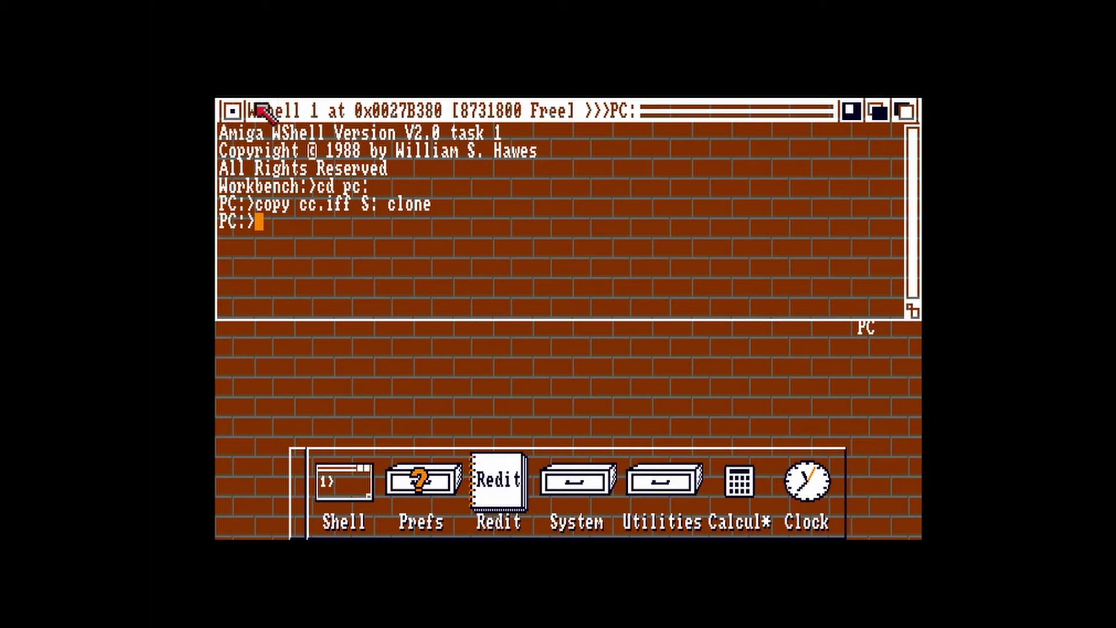
pyautogui.click(232, 111)
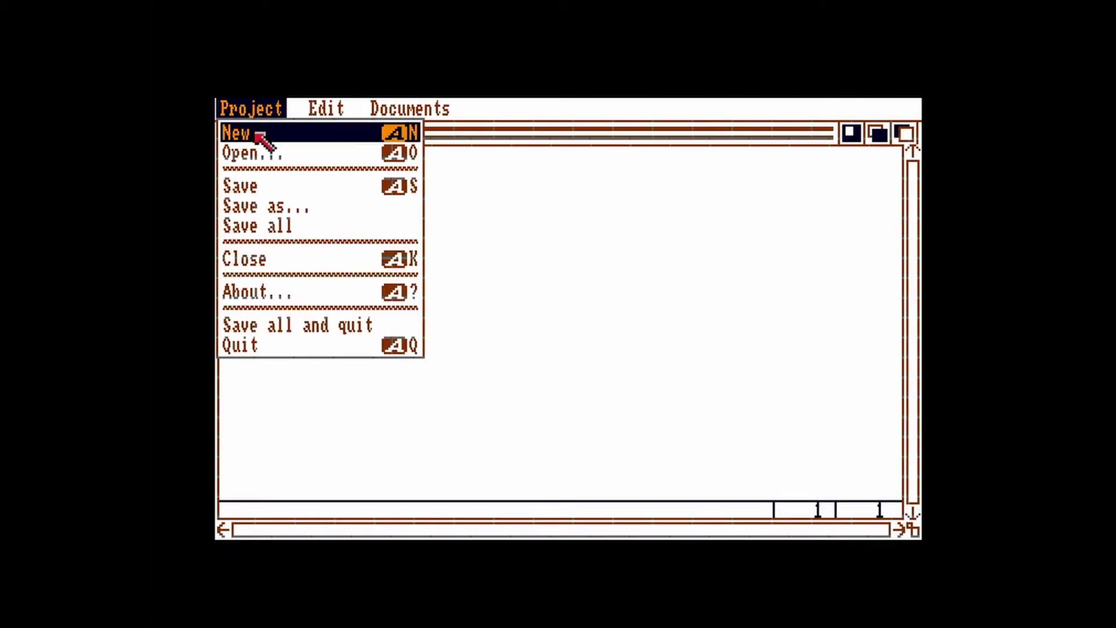
# - Open S:Startup-Sequence in the Redit text editor
pyautogui.rightClick(249, 152)
pyautogui.click(247, 359)
pyautogui.scroll(-5, 375, 341)
pyautogui.doubleClick(326, 305)
pyautogui.click(912, 424)
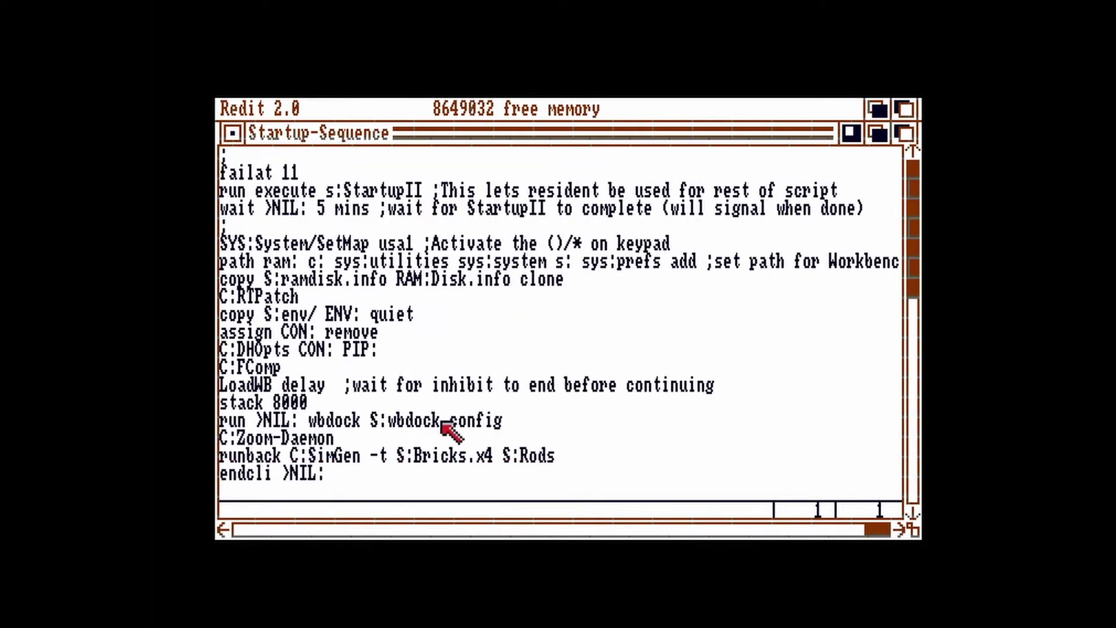
# - Replace the bricks pattern arguments on the SimGen line with S:cc.iff and save the script
pyautogui.click(581, 450)
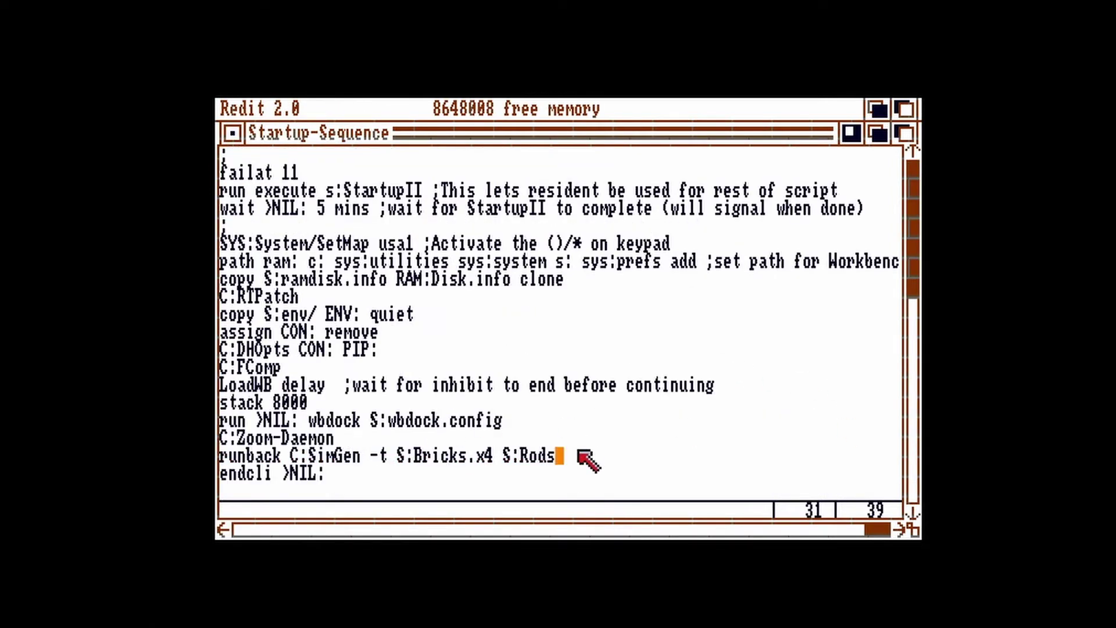
pyautogui.press('BackSpace')
pyautogui.press('BackSpace')
pyautogui.press('BackSpace')
pyautogui.press('BackSpace')
pyautogui.press('BackSpace')
pyautogui.press('BackSpace')
pyautogui.press('BackSpace')
pyautogui.press('BackSpace')
pyautogui.press('BackSpace')
pyautogui.press('BackSpace')
pyautogui.press('BackSpace')
pyautogui.press('BackSpace')
pyautogui.press('BackSpace')
pyautogui.press('BackSpace')
pyautogui.press('BackSpace')
pyautogui.press('BackSpace')
pyautogui.press('BackSpace')
pyautogui.press('BackSpace')
pyautogui.press('BackSpace')
pyautogui.press('BackSpace')
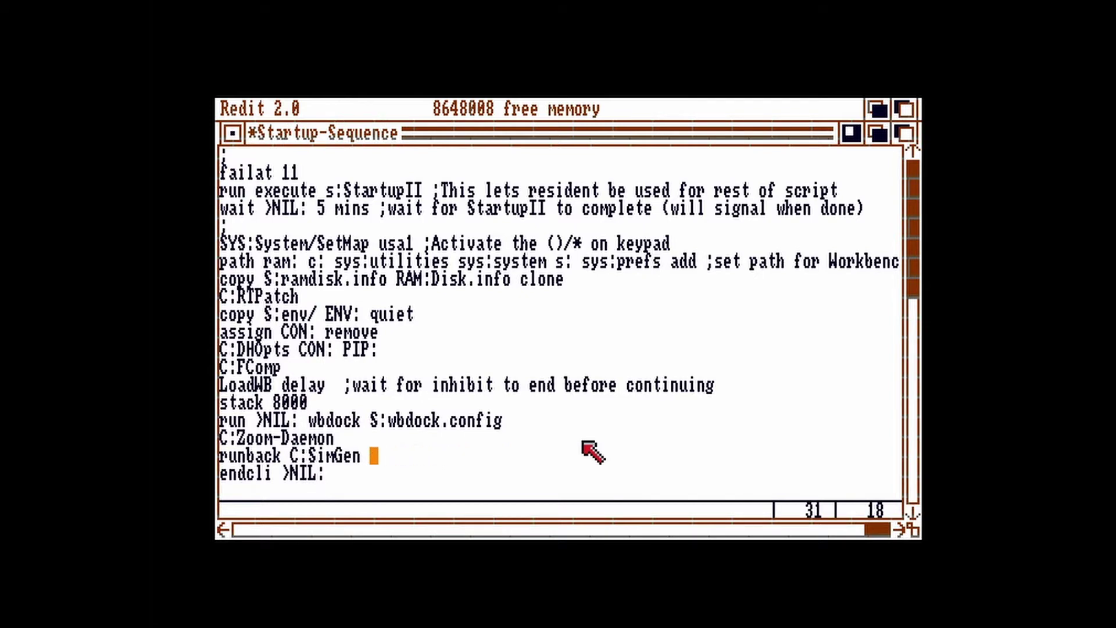
pyautogui.write('S:cc.iff')
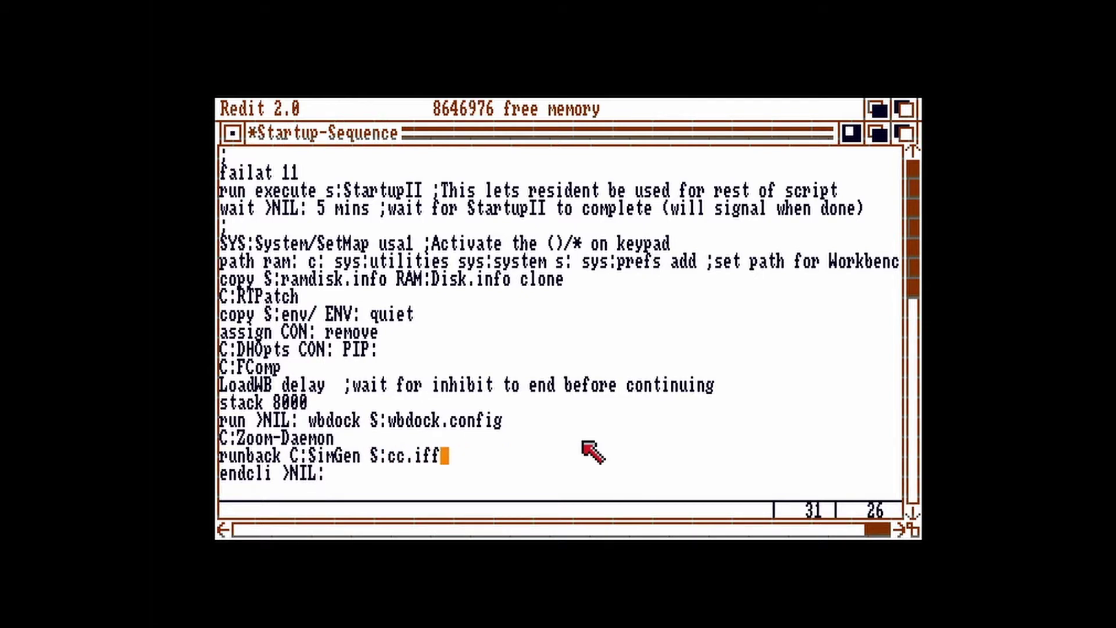
pyautogui.moveTo(221, 105); pyautogui.dragTo(271, 182)
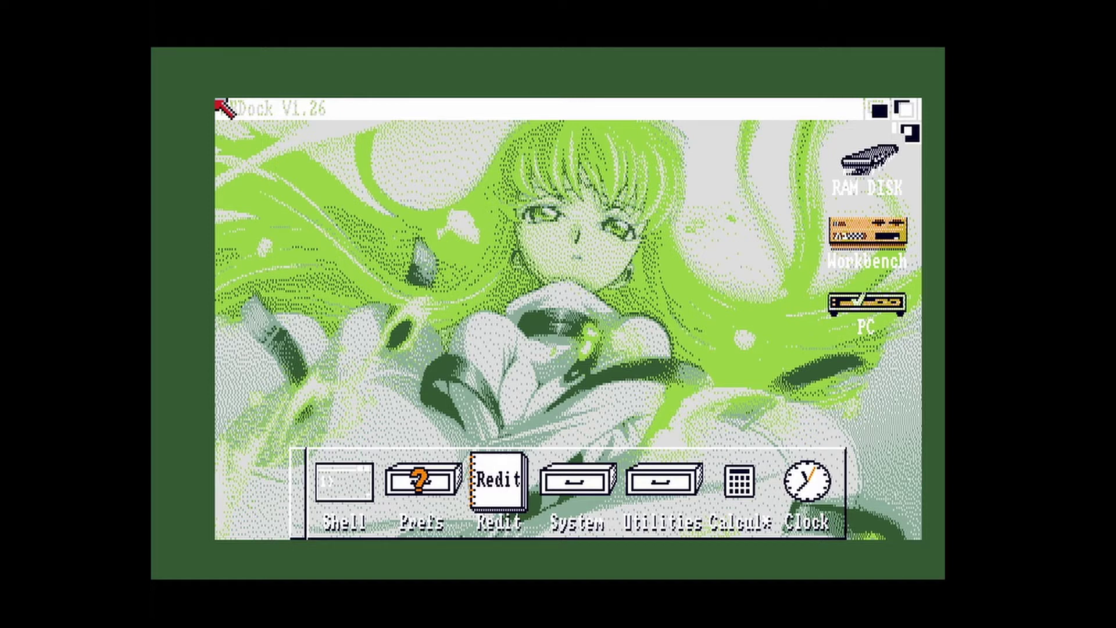
# - Activate the Workbench 1.3 screen showing the new green anime backdrop
pyautogui.click(663, 339)
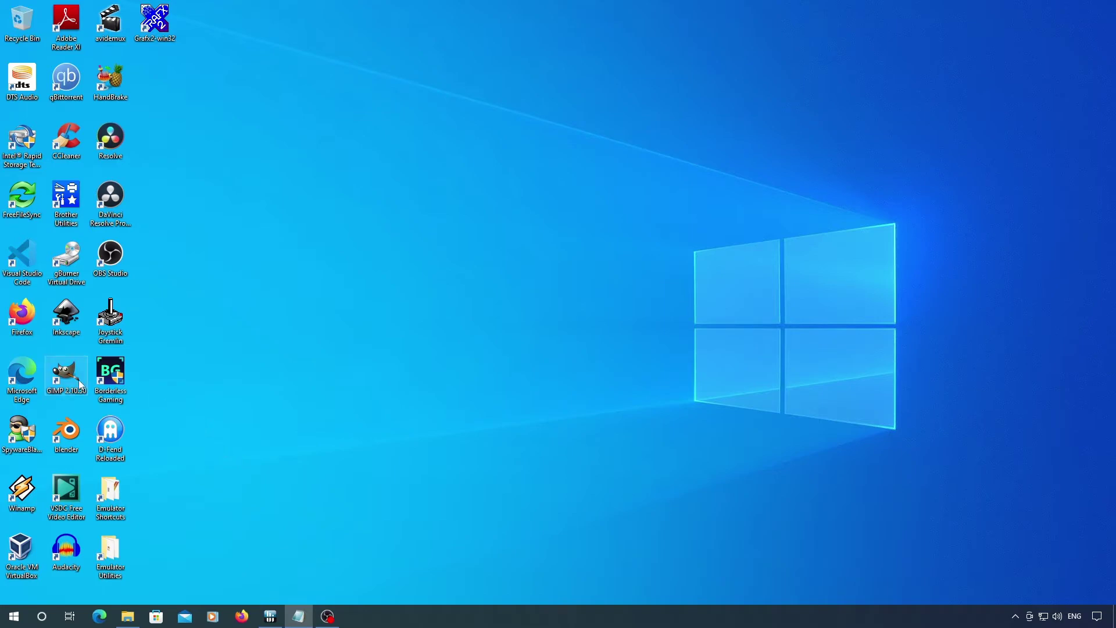
# - Open cc.xcf in GIMP, convert it to 16 dithered indexed colours, and export it as cc-2.1.png
pyautogui.doubleClick(80, 384)
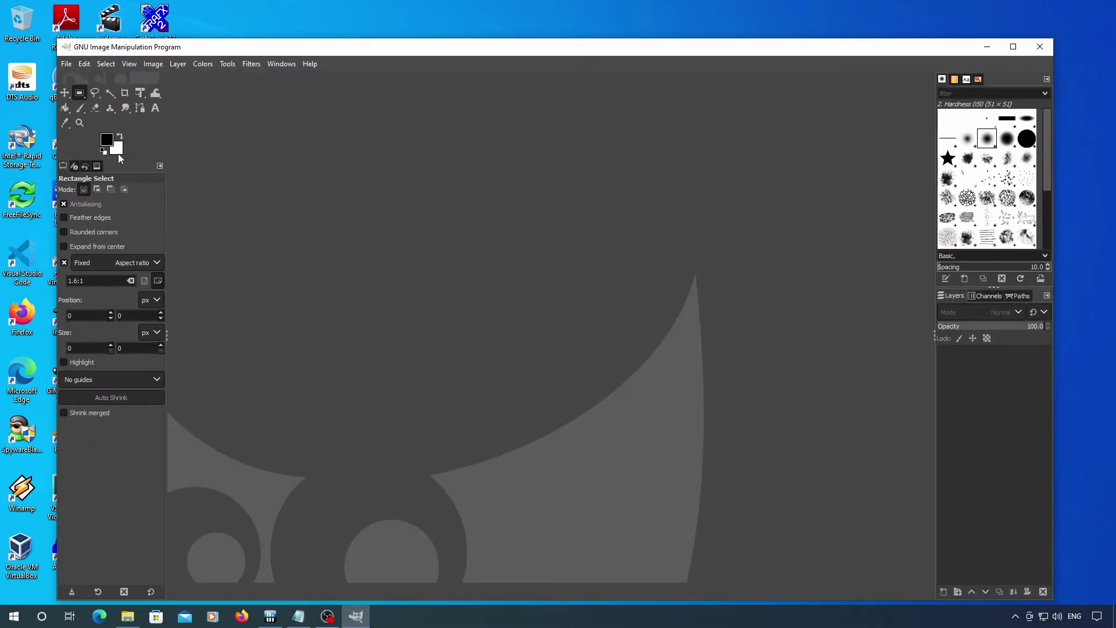
pyautogui.click(70, 64)
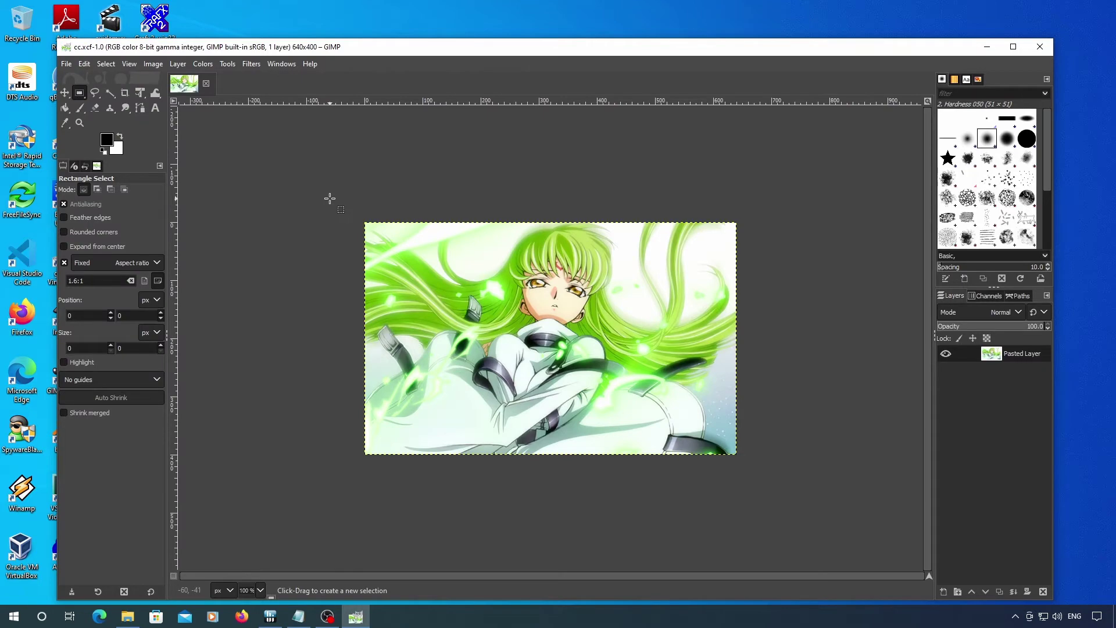
pyautogui.click(154, 64)
pyautogui.moveTo(184, 98)
pyautogui.click(323, 134)
pyautogui.write('16')
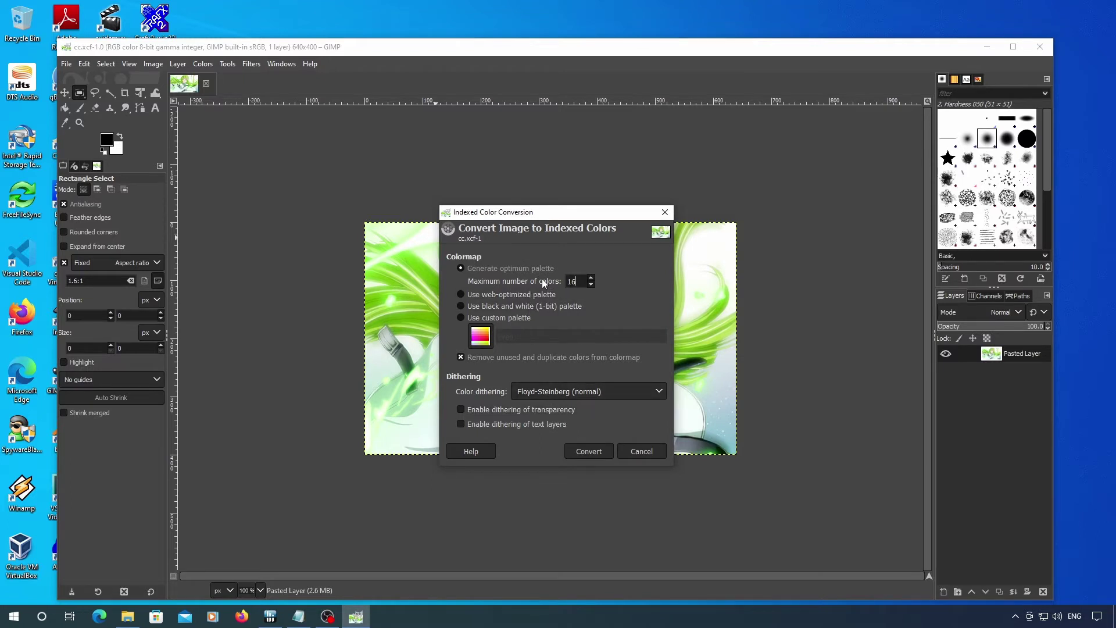
pyautogui.click(589, 452)
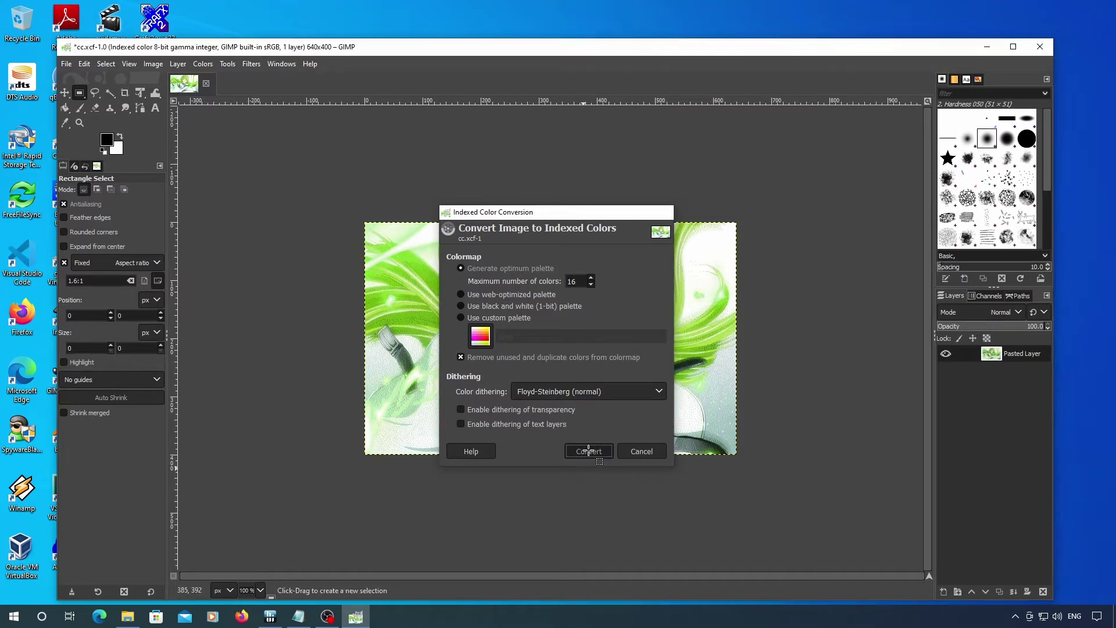
pyautogui.click(69, 64)
pyautogui.click(116, 260)
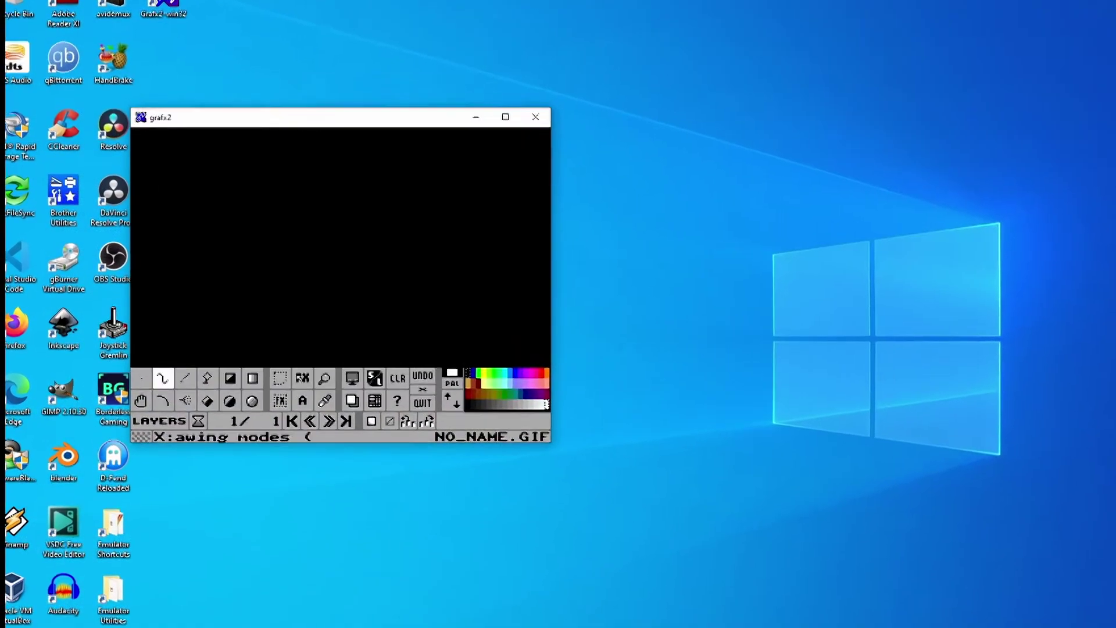
# - Load the cc-2.1.png picture into GrafX2
pyautogui.click(377, 381)
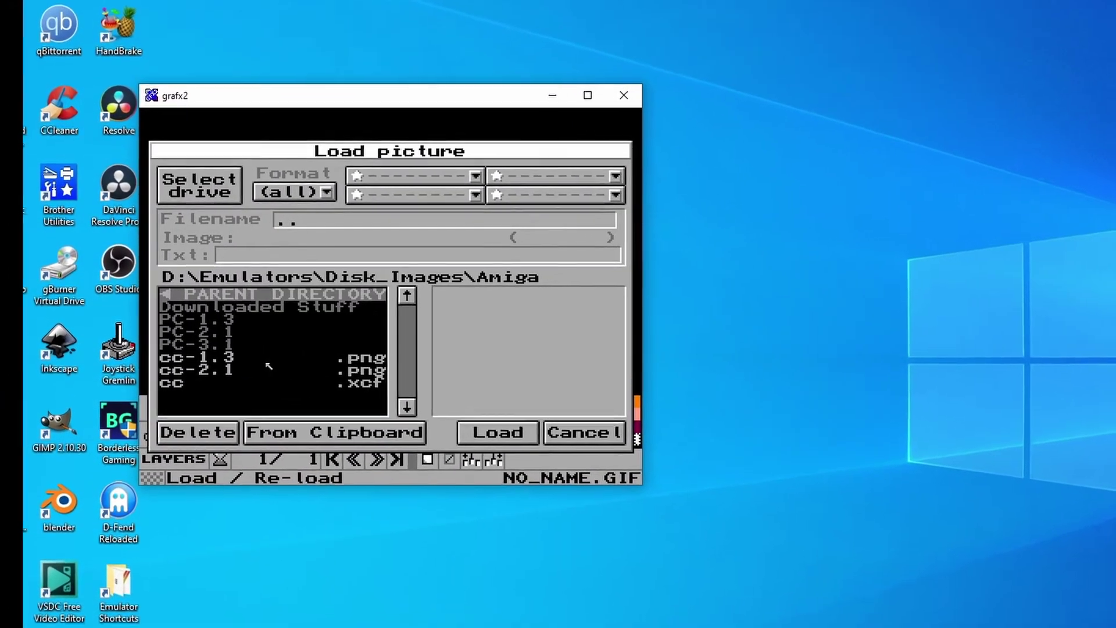
pyautogui.doubleClick(269, 370)
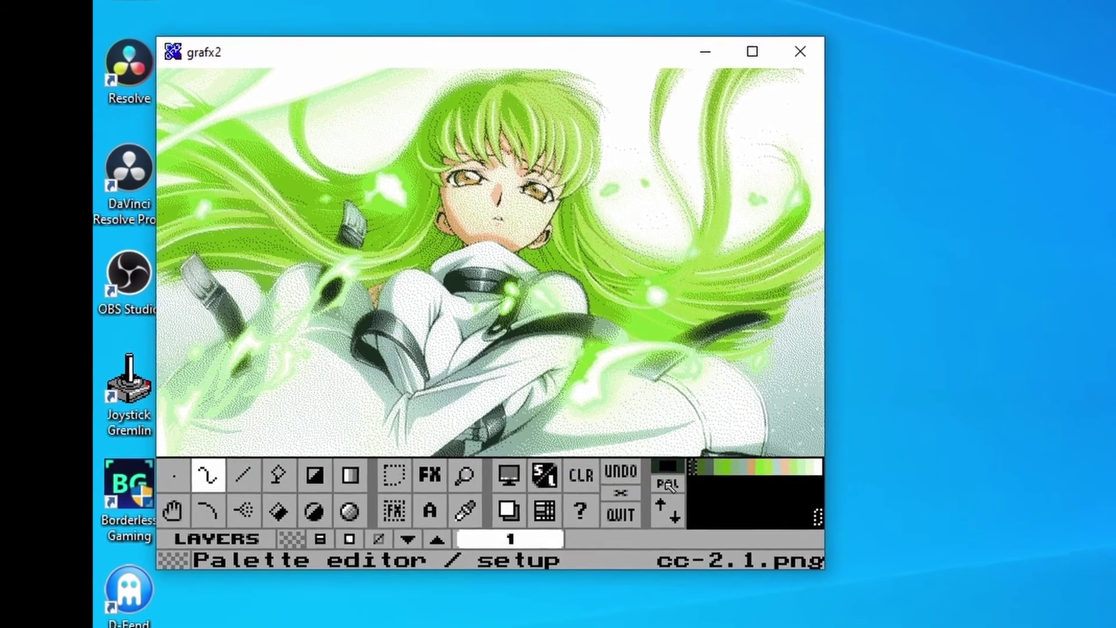
pyautogui.click(669, 486)
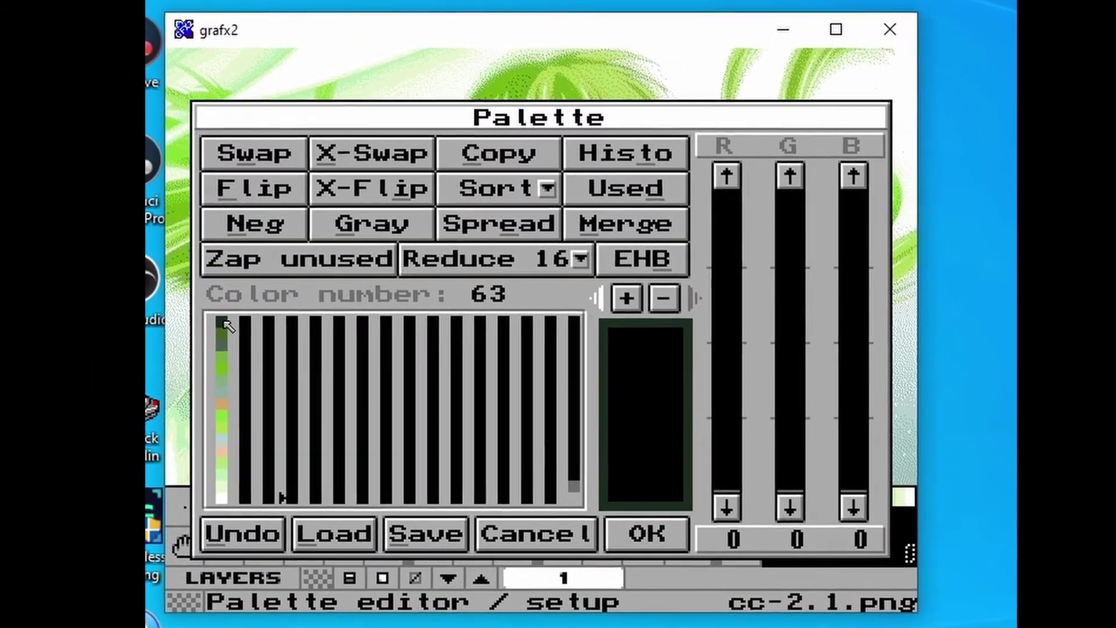
# - Drag palette colours 1–7 into slots 17–23, then open the palette Load file list
pyautogui.click(225, 321)
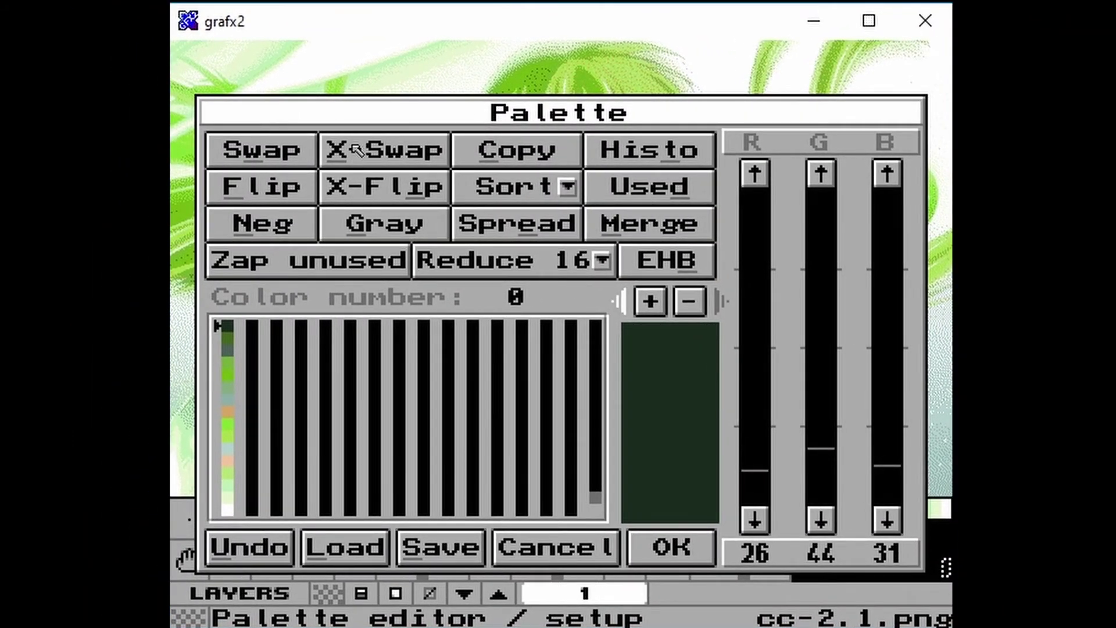
pyautogui.click(228, 340)
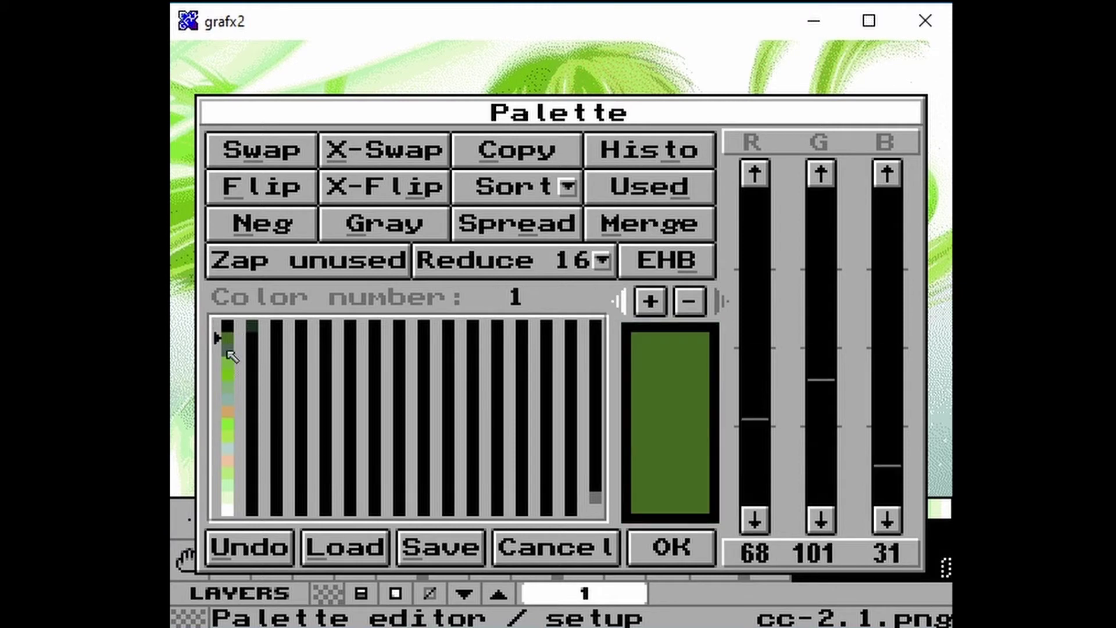
pyautogui.moveTo(232, 361); pyautogui.dragTo(233, 418)
pyautogui.moveTo(246, 339); pyautogui.dragTo(249, 339)
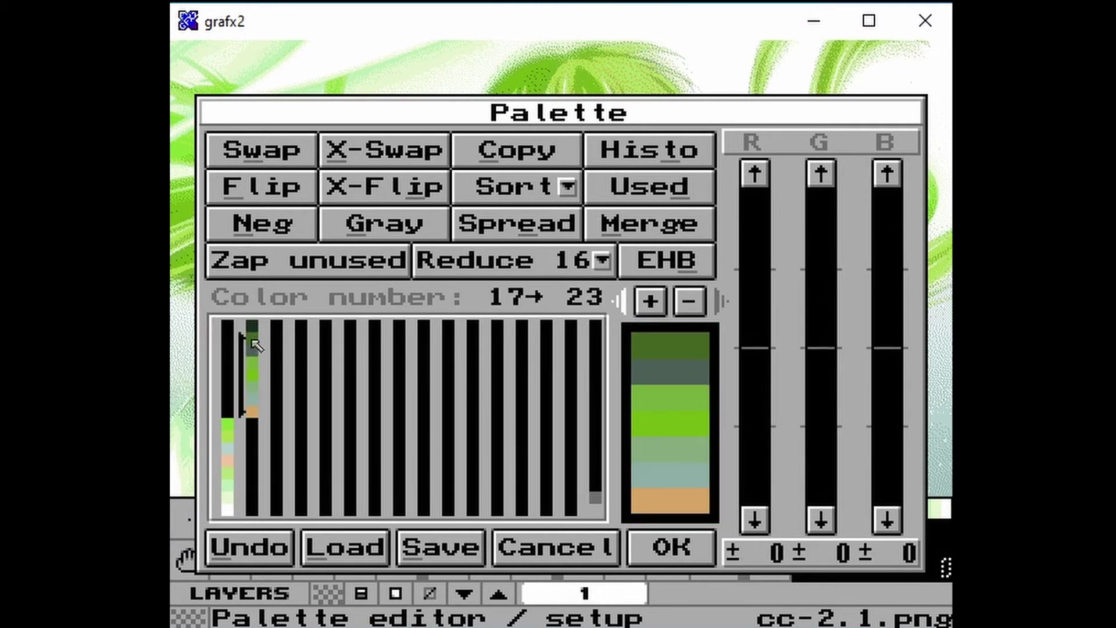
pyautogui.click(330, 426)
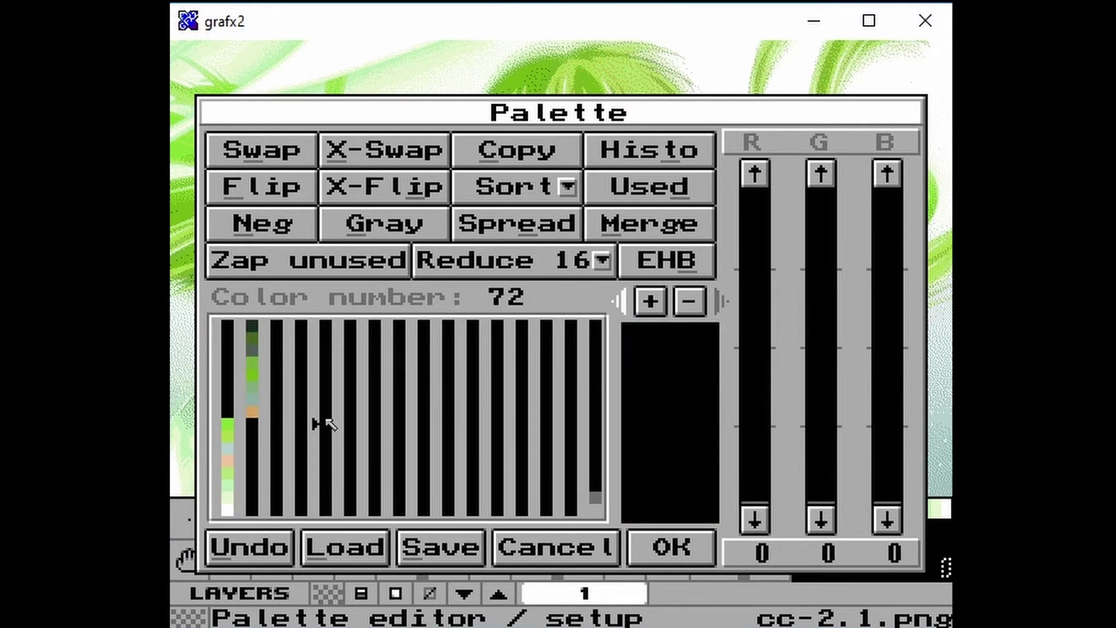
pyautogui.click(345, 547)
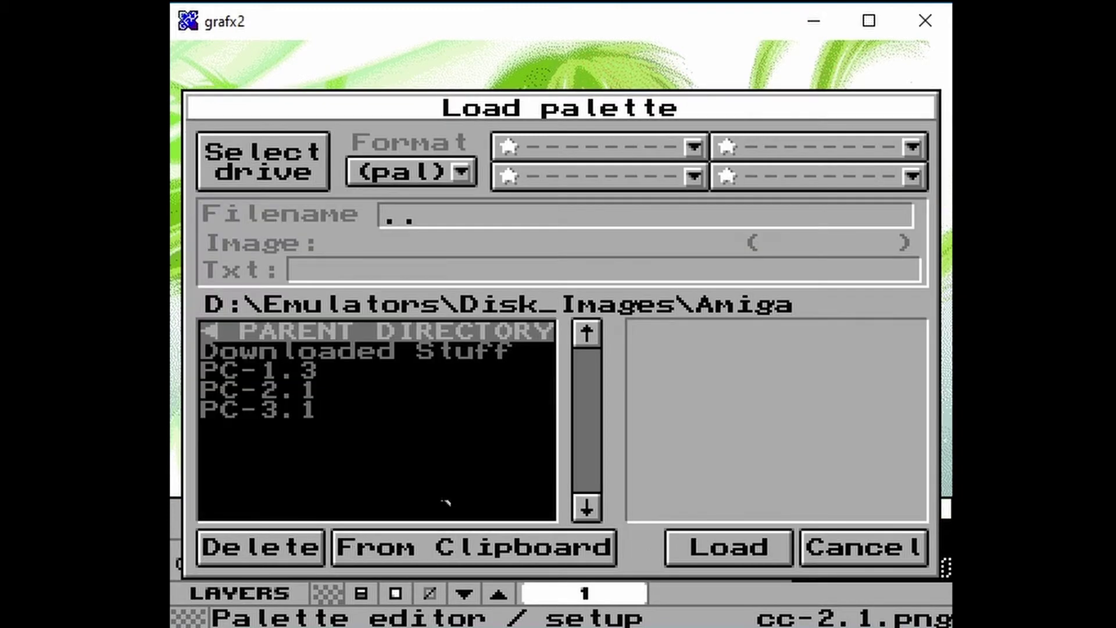
# - Load MagicWB.pal from the PC-2.1 folder into the palette
pyautogui.doubleClick(347, 398)
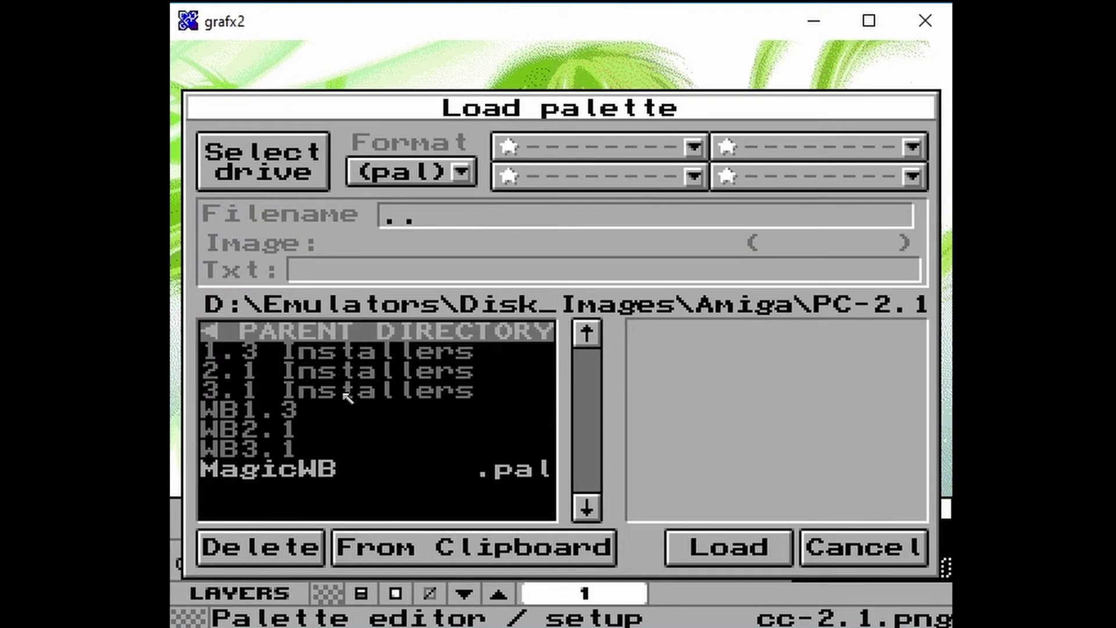
pyautogui.click(351, 462)
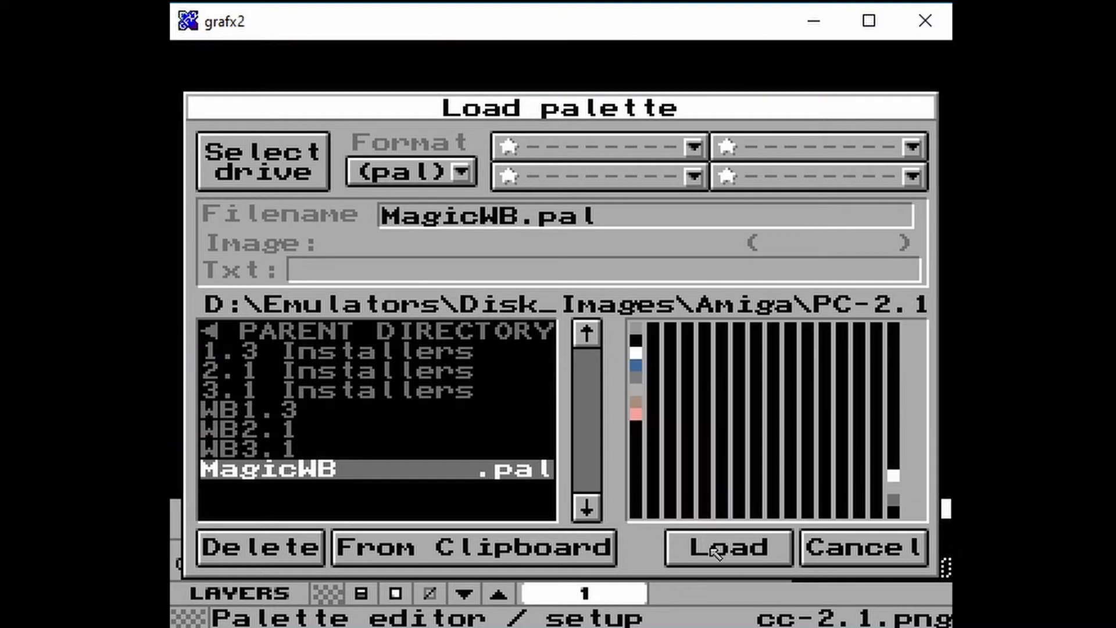
pyautogui.click(716, 551)
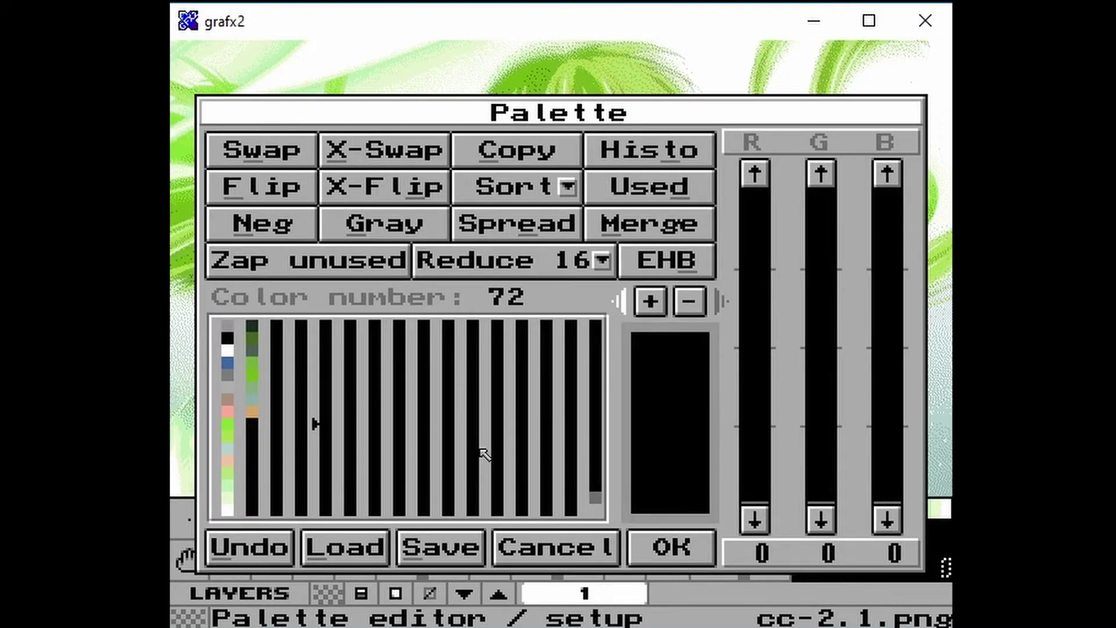
# - Review the loaded colours 0–15, including green 8, peach 11 and white 15
pyautogui.click(228, 428)
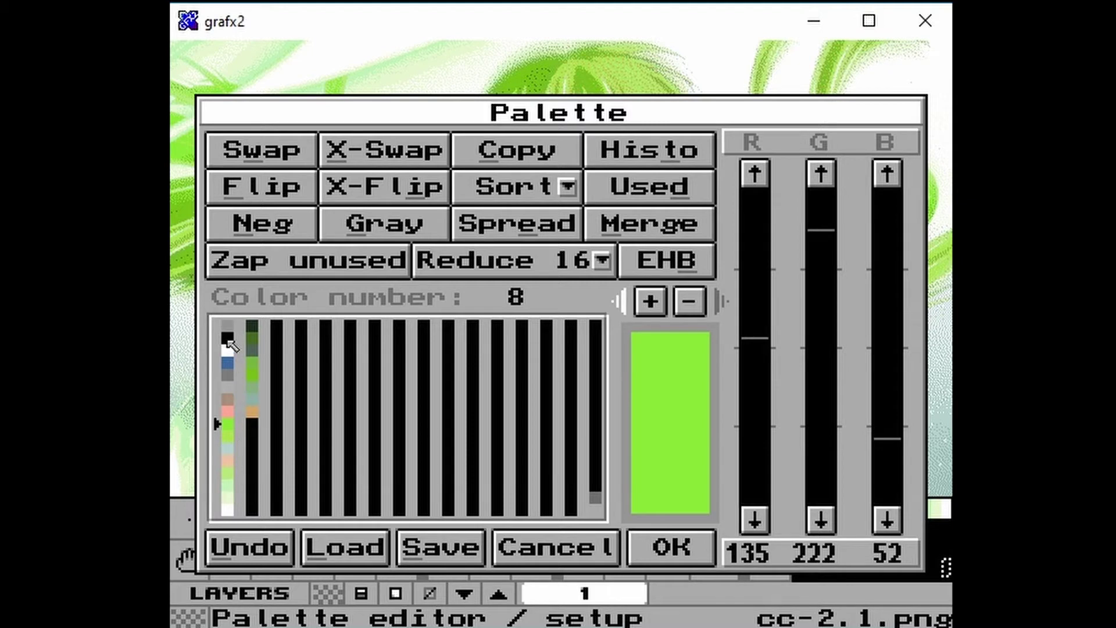
pyautogui.click(227, 326)
pyautogui.click(227, 338)
pyautogui.click(227, 350)
pyautogui.click(227, 363)
pyautogui.click(228, 428)
pyautogui.click(227, 437)
pyautogui.click(229, 449)
pyautogui.click(230, 459)
pyautogui.click(228, 412)
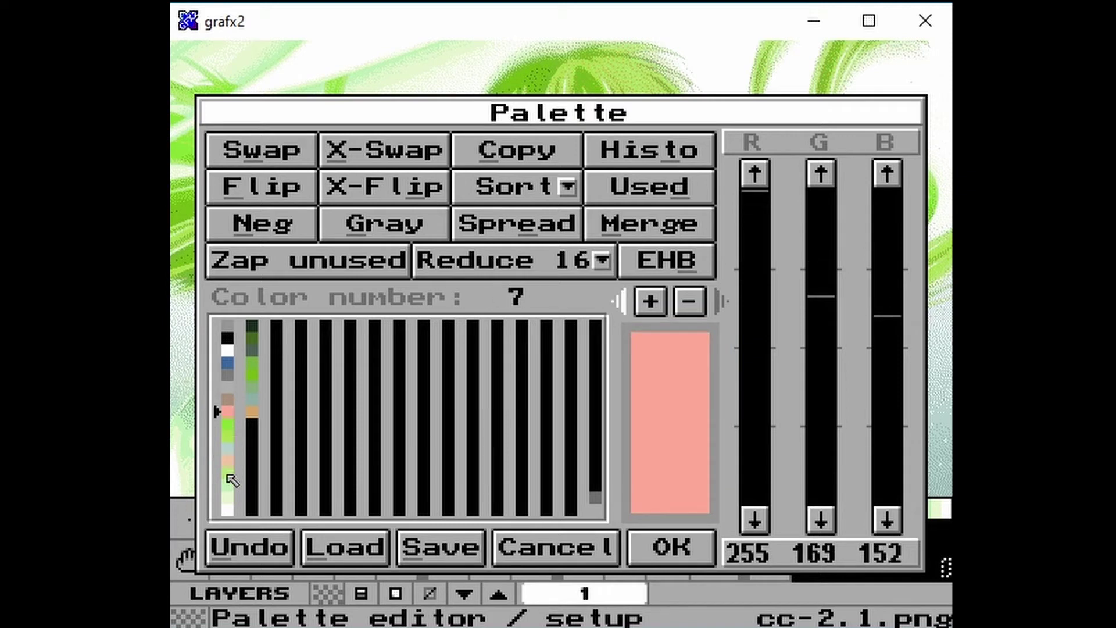
pyautogui.click(228, 474)
pyautogui.click(228, 485)
pyautogui.click(228, 497)
pyautogui.click(228, 510)
# - Compare slots 16–23 against colours 7 and 15, then accept the palette
pyautogui.click(255, 326)
pyautogui.click(254, 339)
pyautogui.click(254, 350)
pyautogui.click(255, 379)
pyautogui.click(254, 391)
pyautogui.click(253, 412)
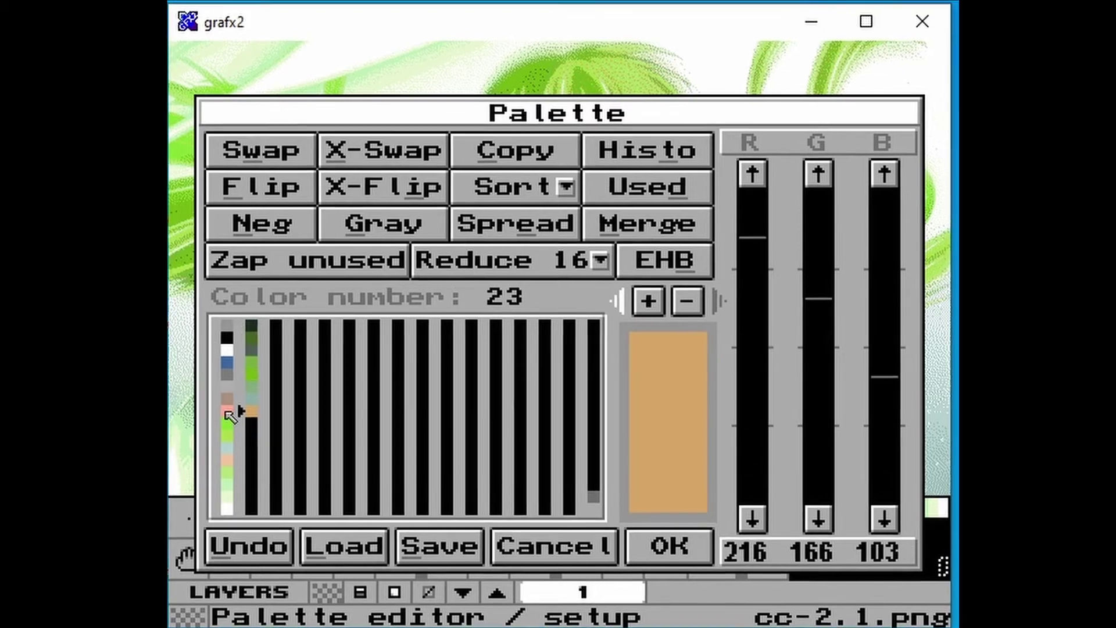
pyautogui.click(228, 413)
pyautogui.click(253, 412)
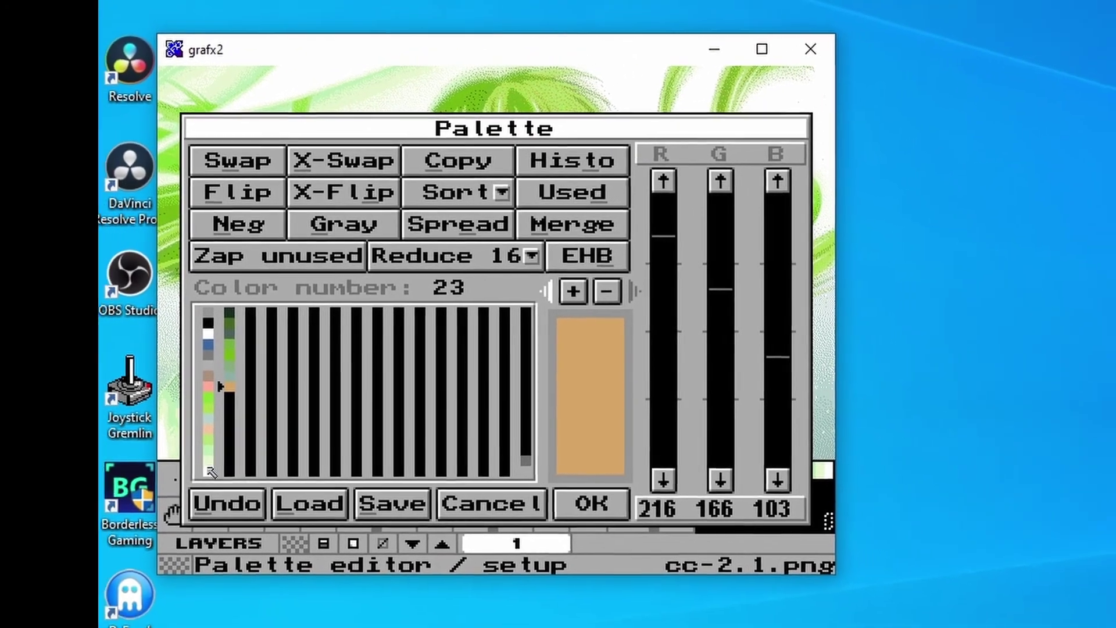
pyautogui.click(215, 484)
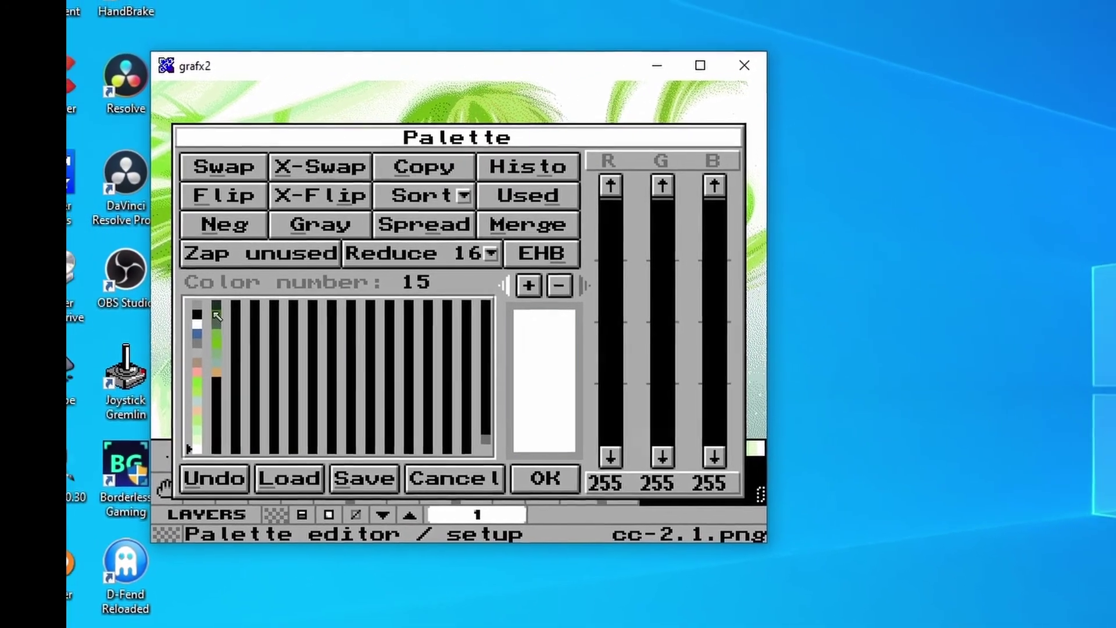
pyautogui.click(221, 317)
pyautogui.click(440, 453)
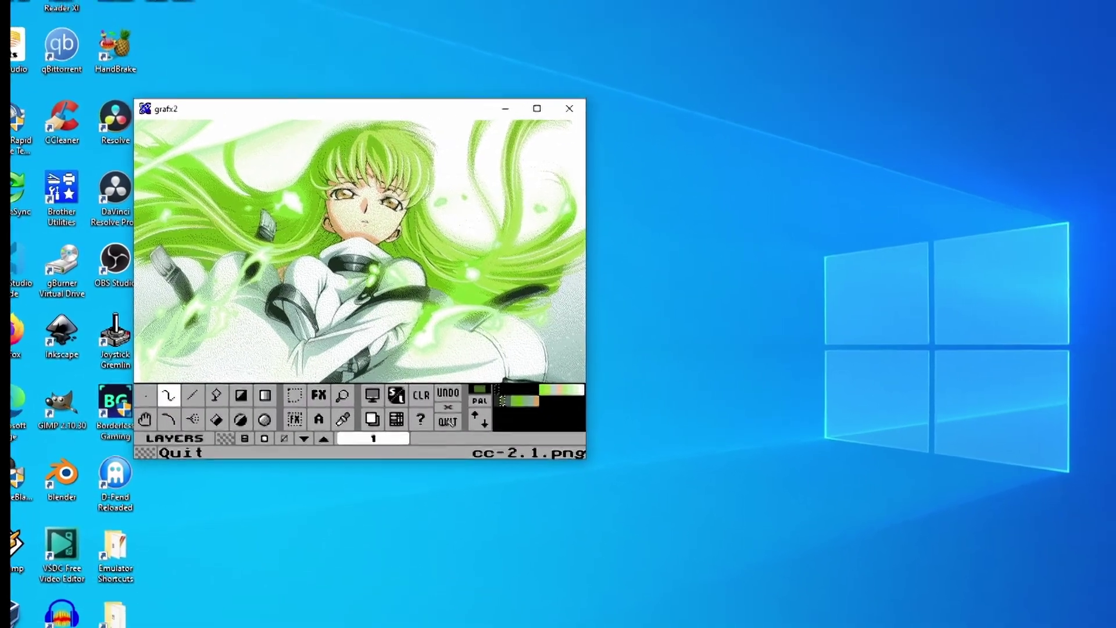
# - Quit GrafX2 discarding changes, reconvert the GIMP image to 9 indexed colours, and quit GIMP
pyautogui.click(463, 430)
pyautogui.click(296, 311)
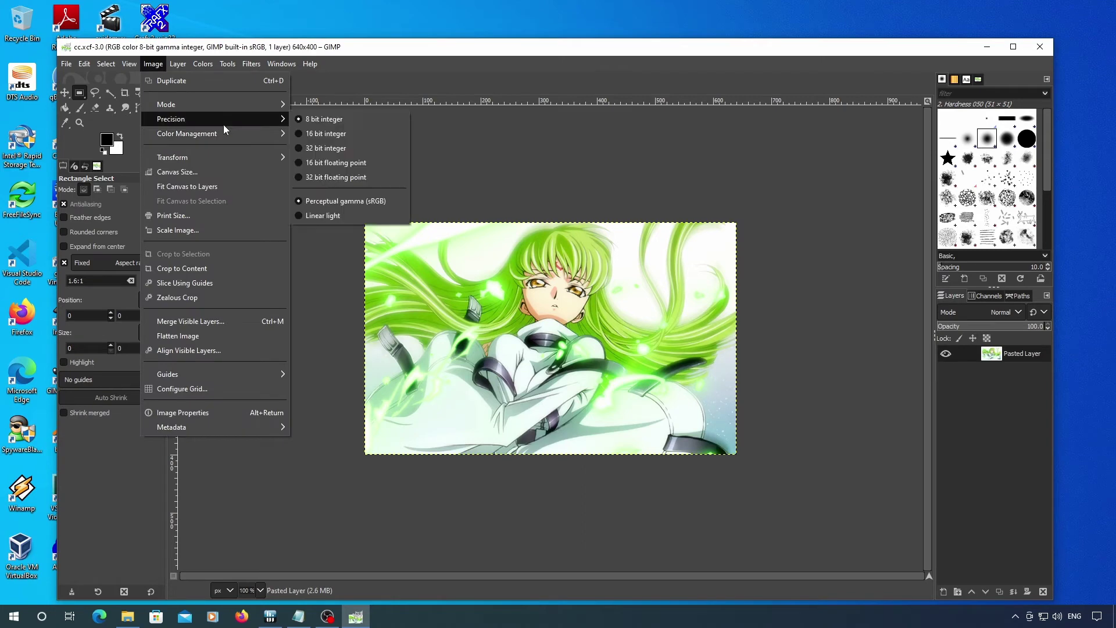
pyautogui.moveTo(226, 107)
pyautogui.click(320, 134)
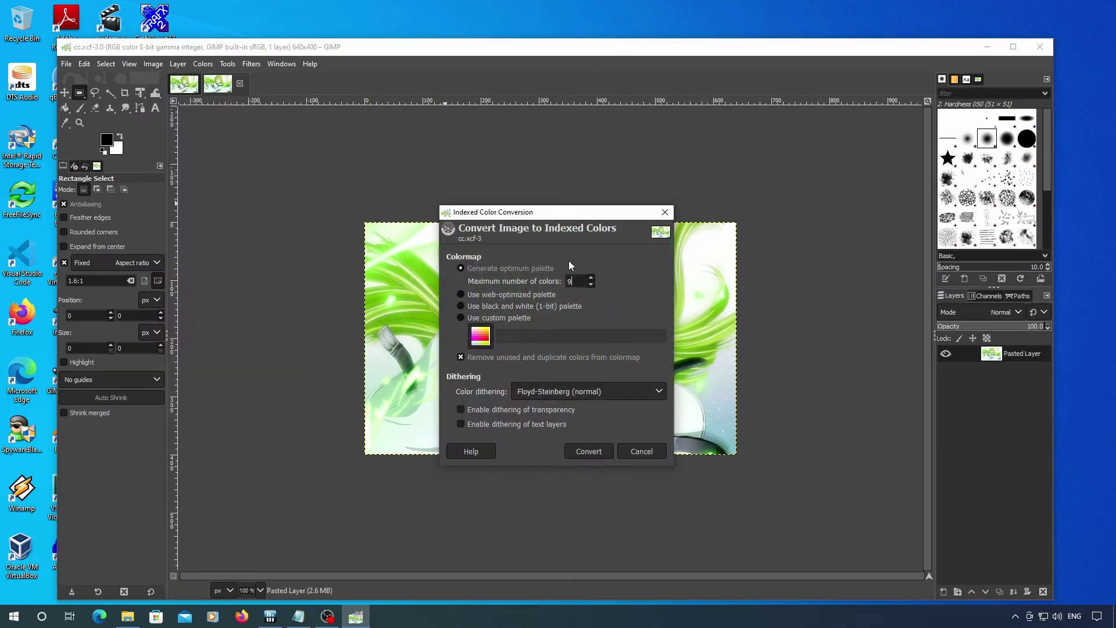
pyautogui.click(589, 451)
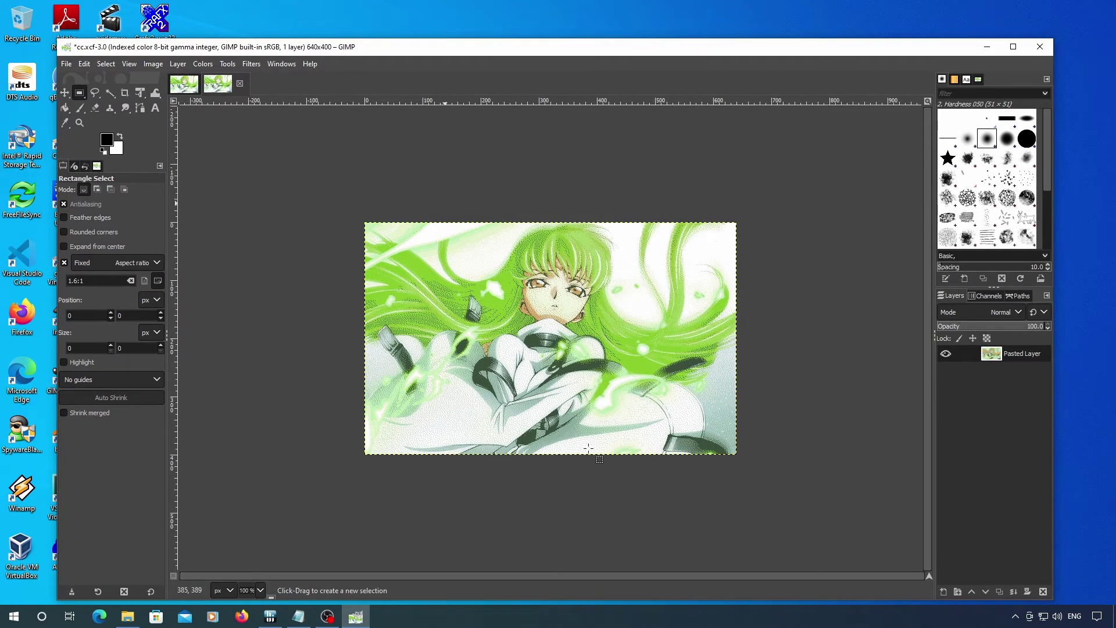
pyautogui.click(69, 64)
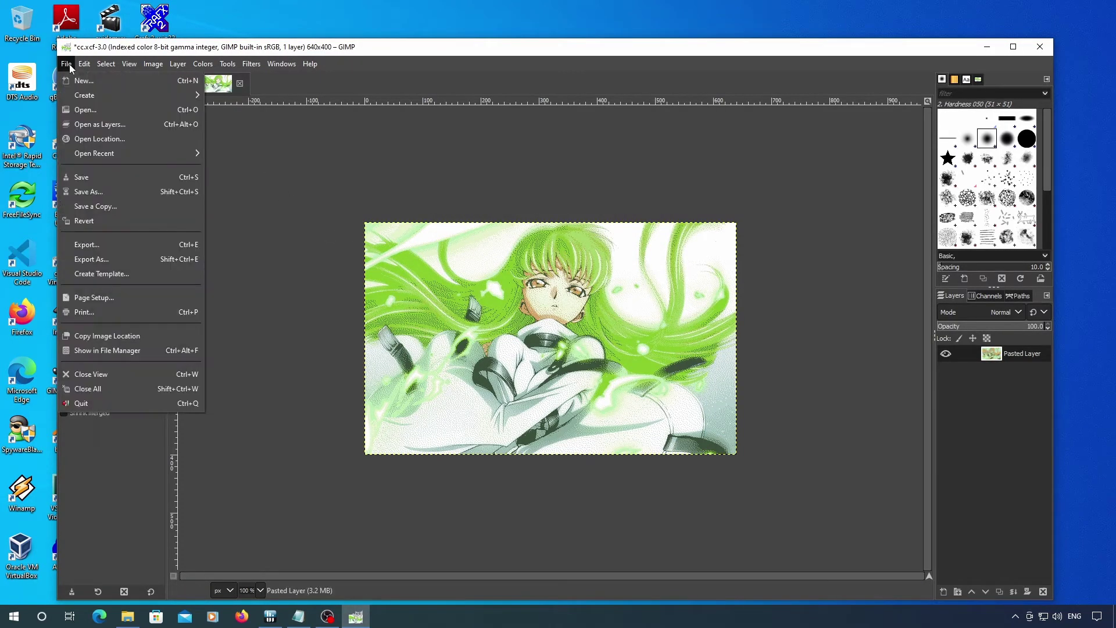
pyautogui.hotkey('ctrl', 'q')
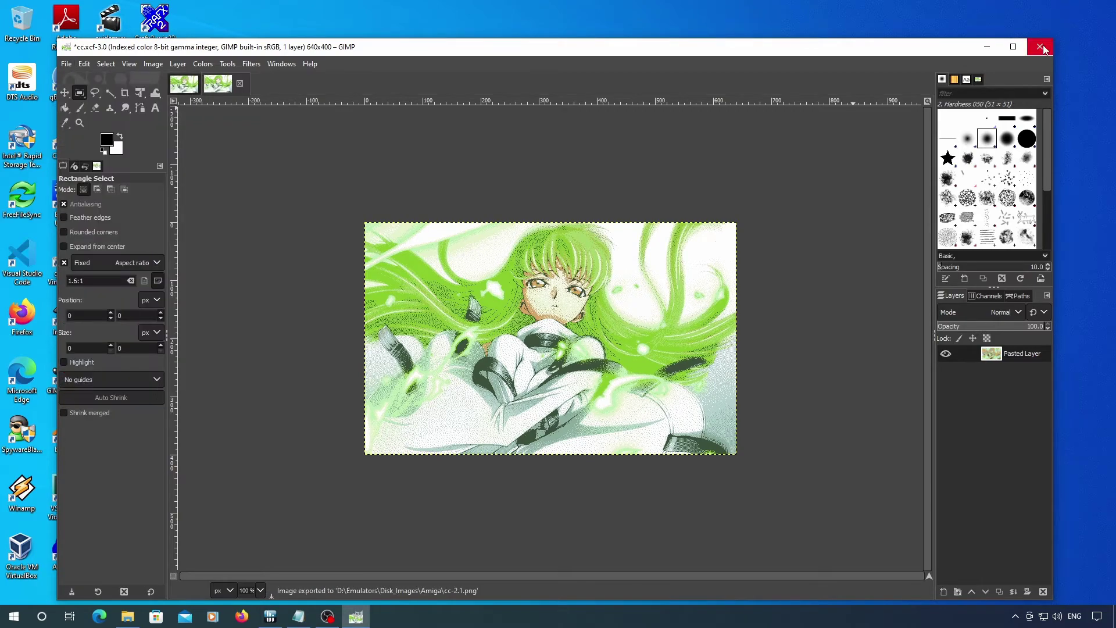
# - Close GIMP without saving, then launch GrafX2 and load cc-2.1.png
pyautogui.click(156, 176)
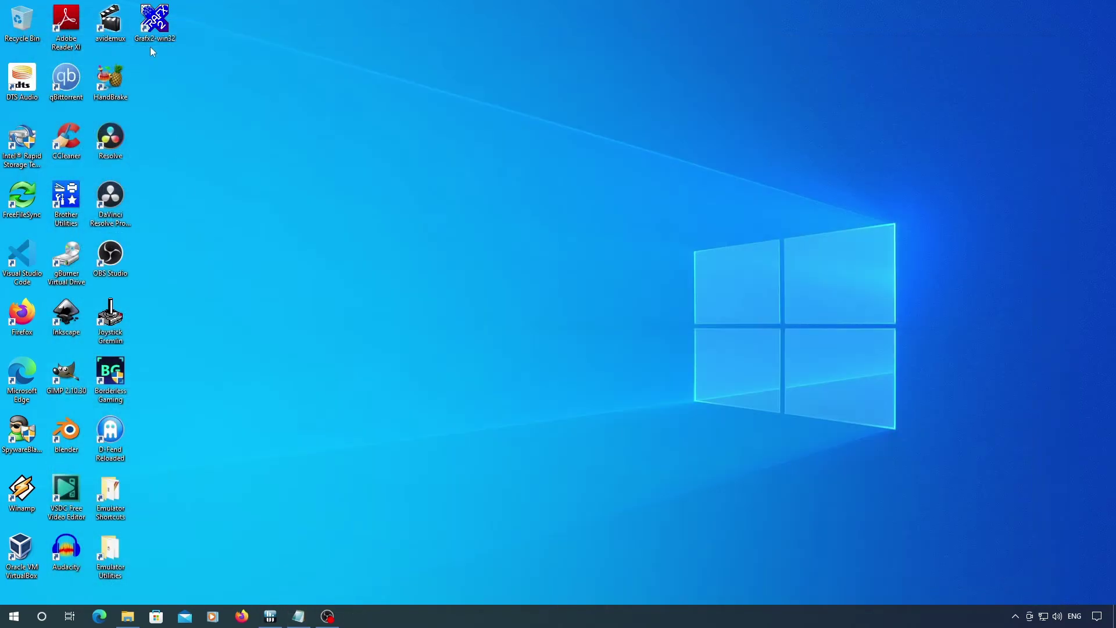
pyautogui.doubleClick(153, 23)
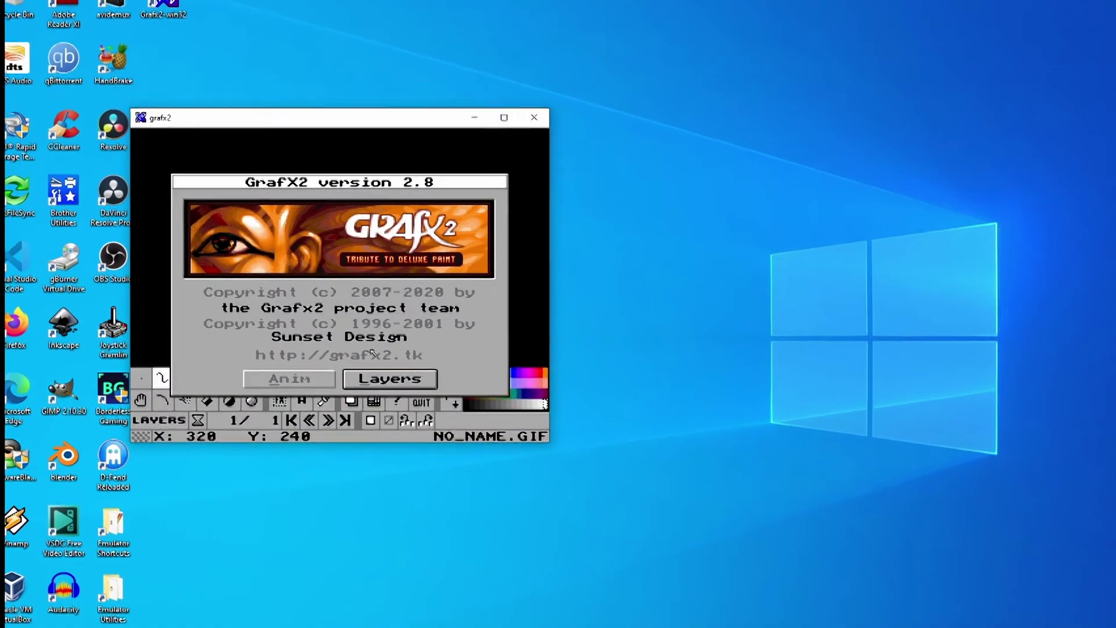
pyautogui.click(392, 389)
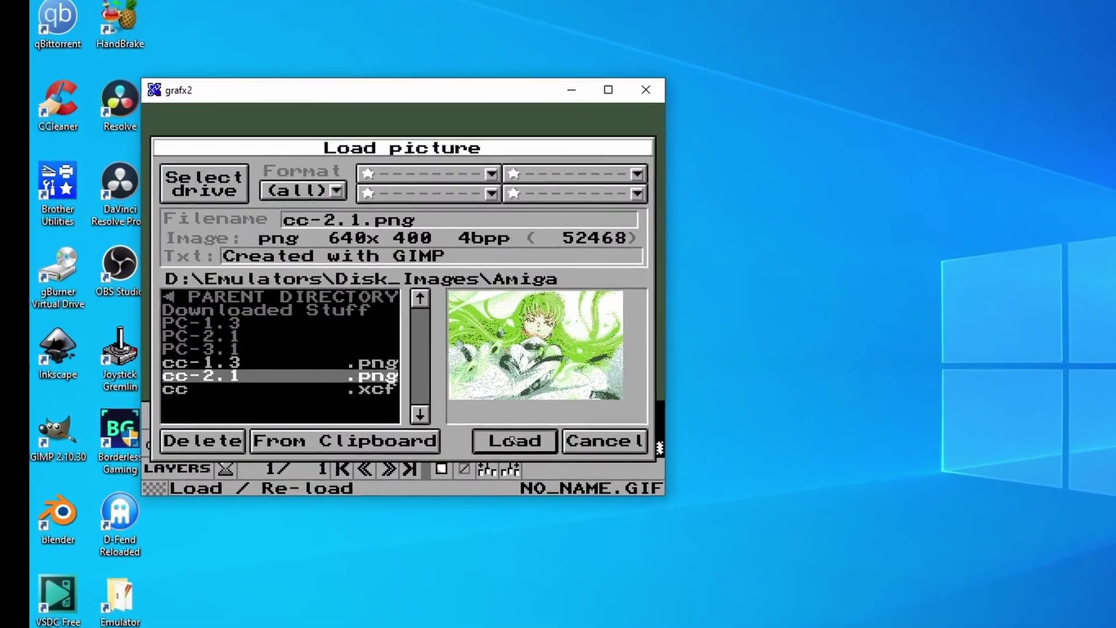
pyautogui.click(513, 440)
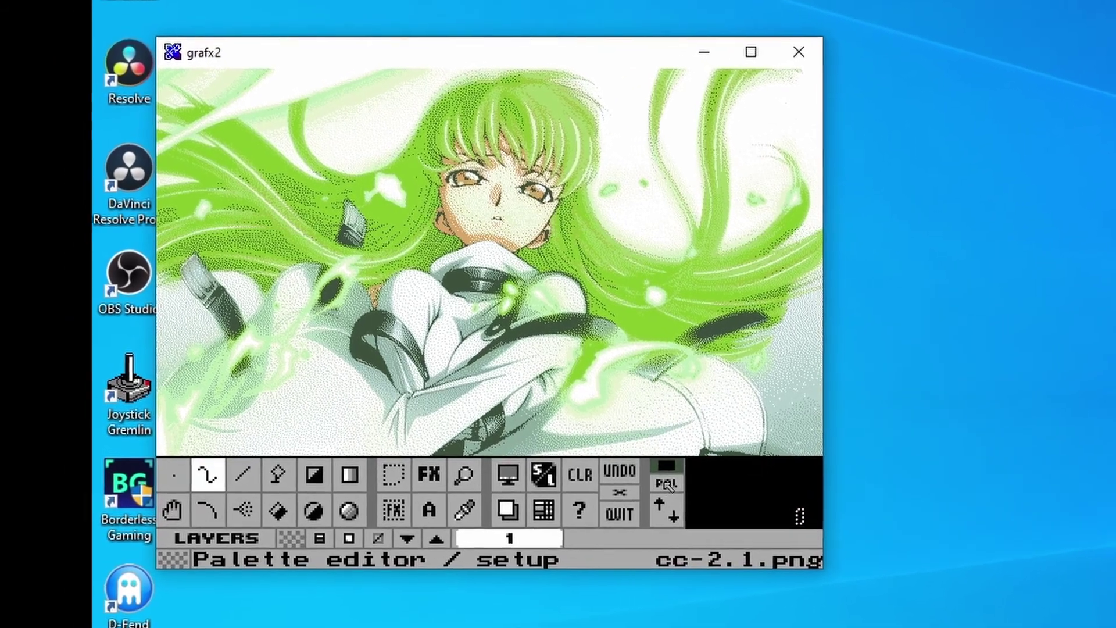
# - X-Swap the white colour 8 into palette slot 96
pyautogui.click(686, 493)
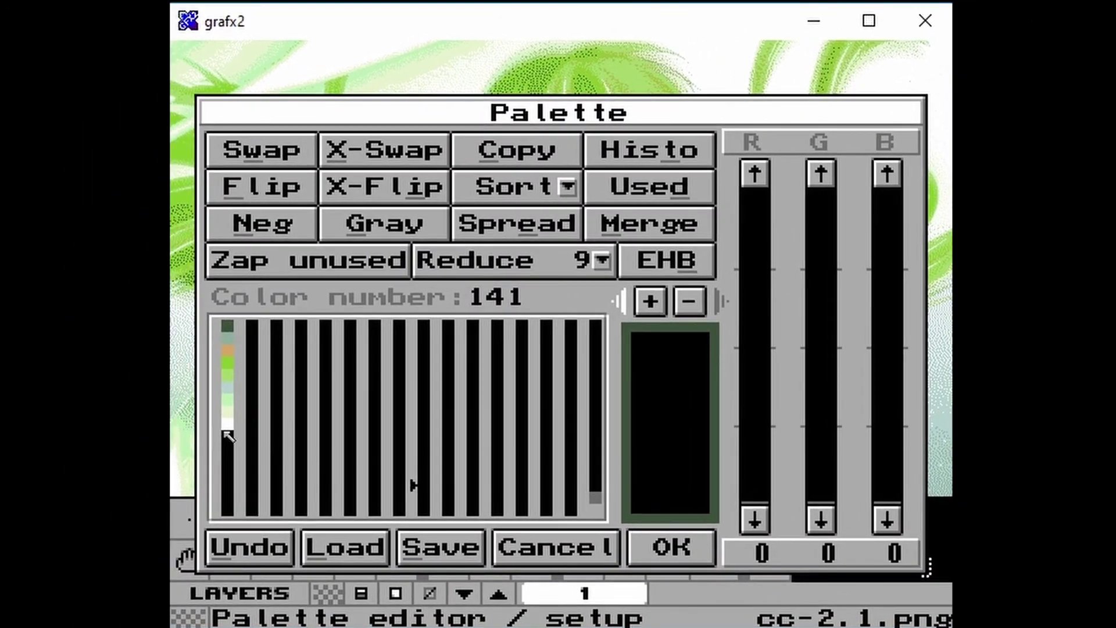
pyautogui.click(226, 426)
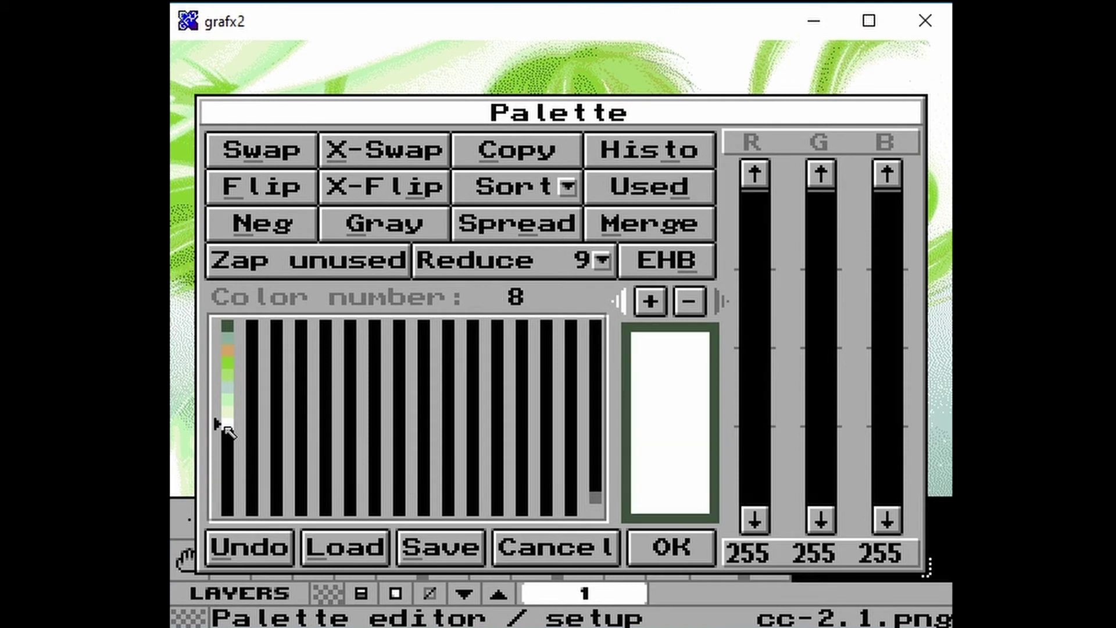
pyautogui.click(390, 156)
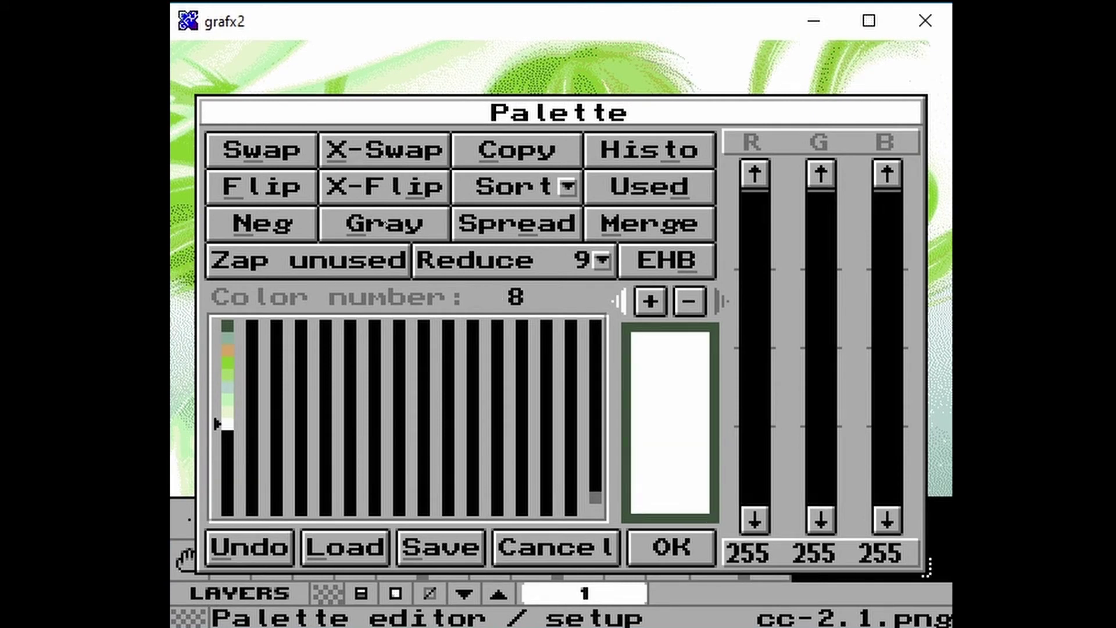
pyautogui.click(373, 325)
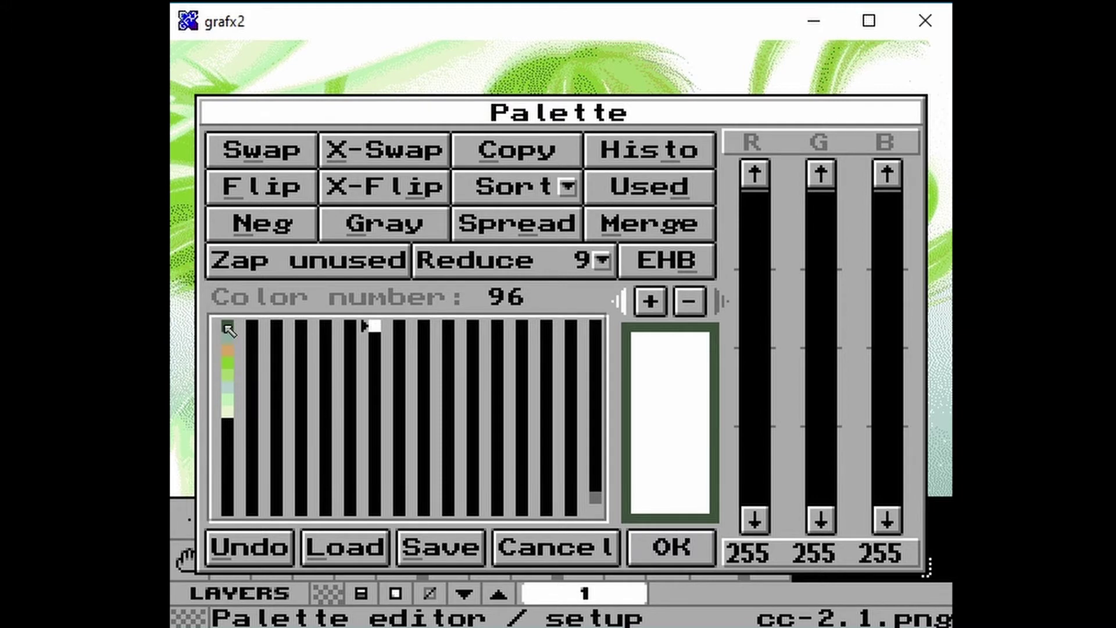
# - X-Swap palette colours 0–7 into slots 8–15
pyautogui.moveTo(230, 330); pyautogui.dragTo(236, 420)
pyautogui.click(399, 149)
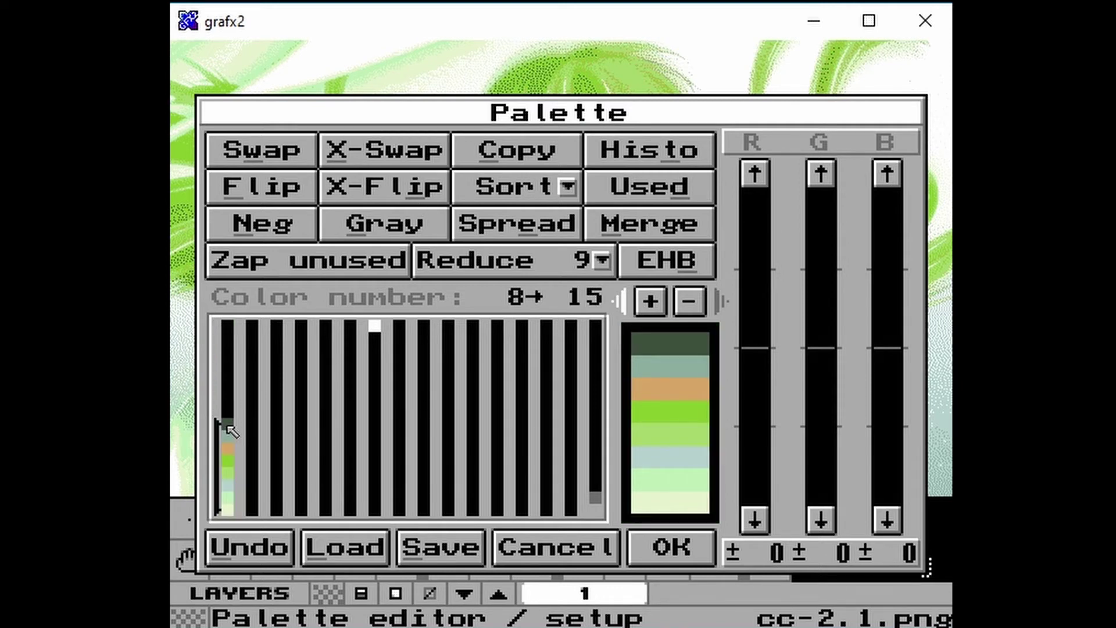
pyautogui.click(375, 374)
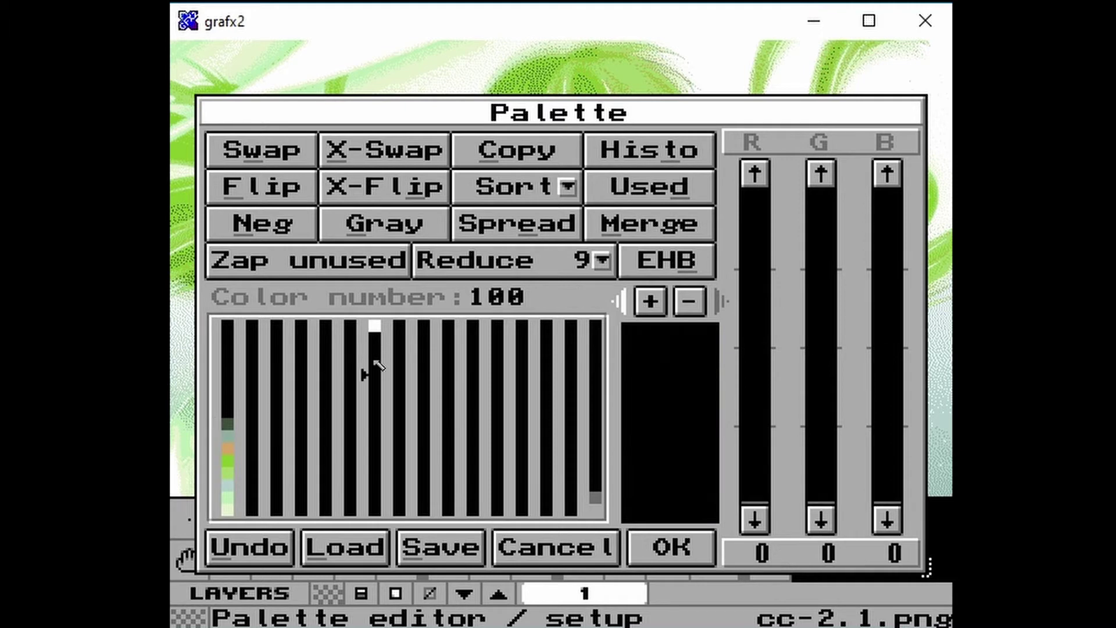
# - Load the new palette, X-Swap white colour 96 into slot 2, and accept
pyautogui.click(342, 549)
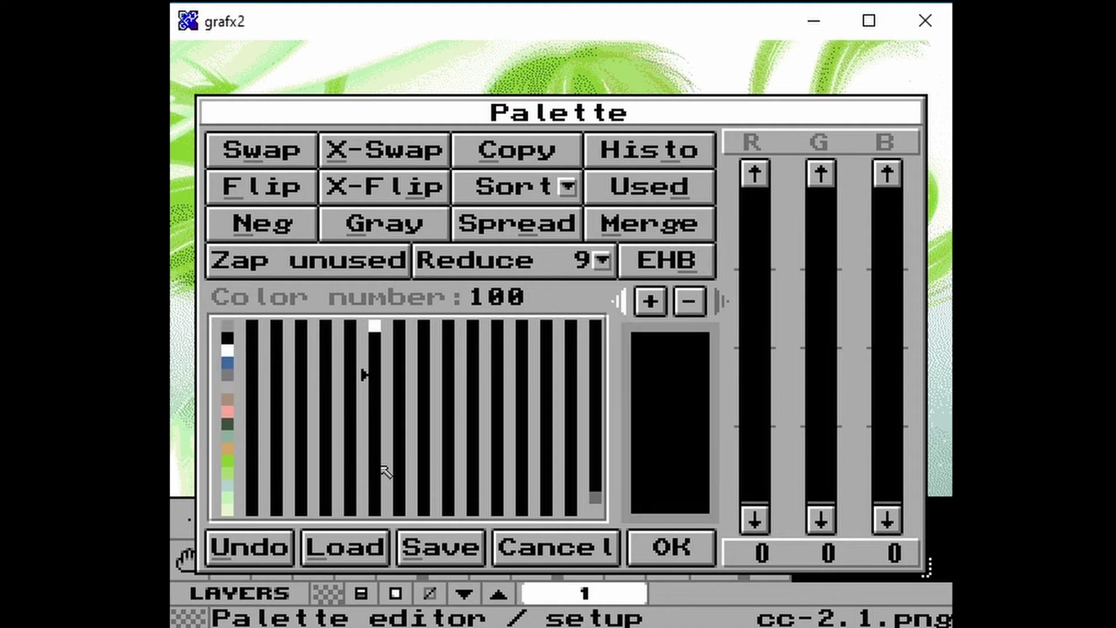
pyautogui.click(375, 325)
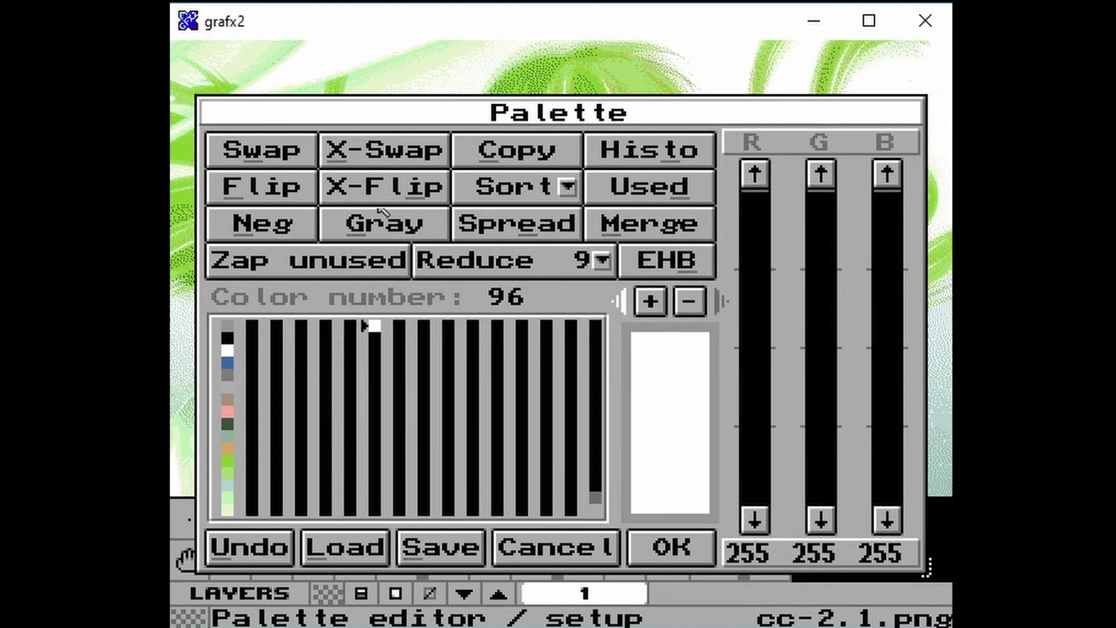
pyautogui.click(366, 155)
pyautogui.click(227, 351)
pyautogui.click(648, 542)
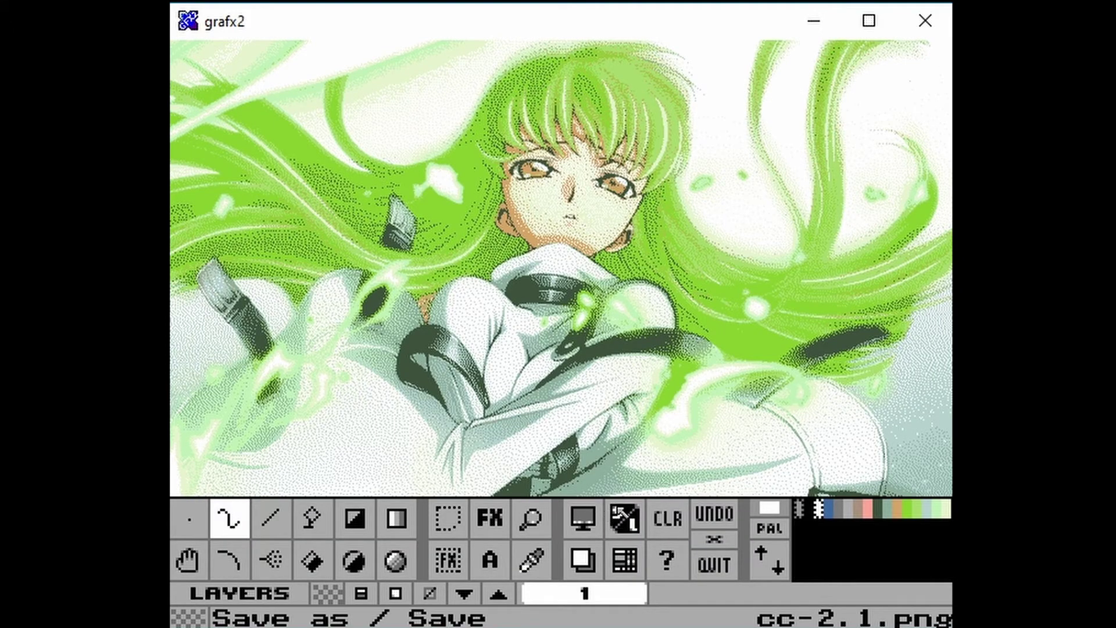
# - Save the picture in lbm format as cc.iff in the PC-2.1 folder
pyautogui.click(623, 513)
pyautogui.doubleClick(319, 395)
pyautogui.click(412, 173)
pyautogui.click(386, 331)
pyautogui.click(429, 229)
pyautogui.write('cc.iff')
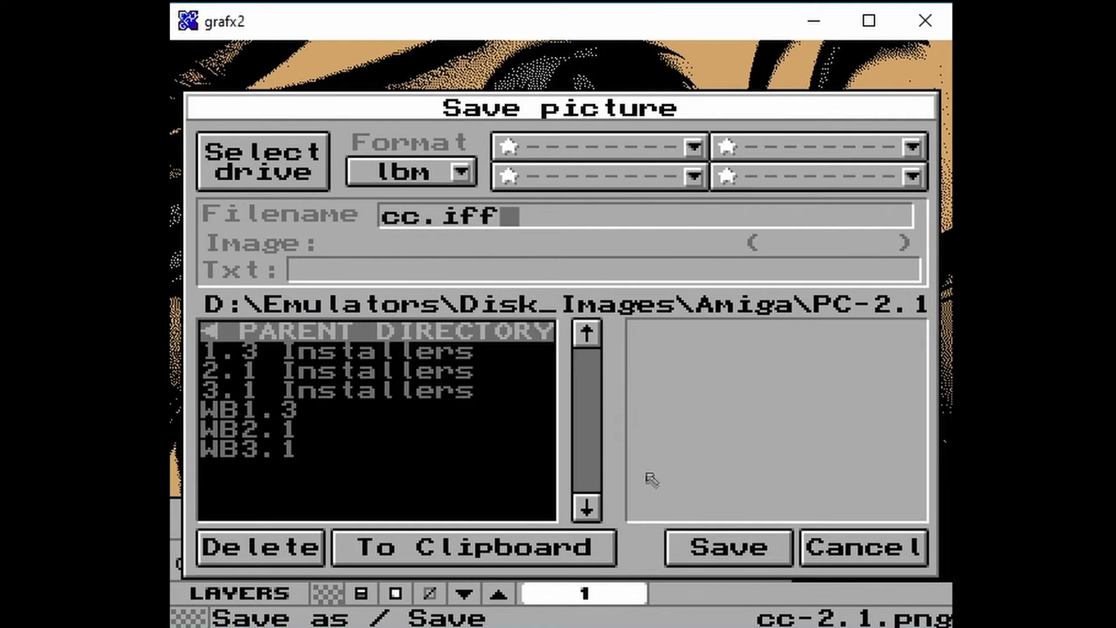
pyautogui.click(712, 546)
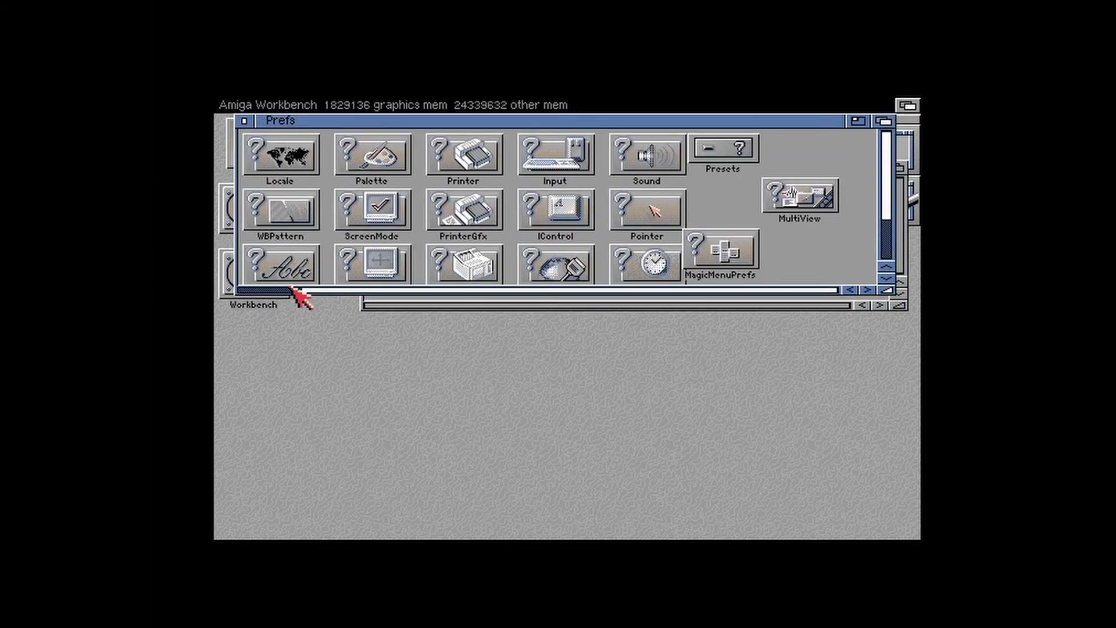
# - Choose cc.iff from Prefs/Patterns as the WBPicture backdrop and save the setting
pyautogui.doubleClick(278, 189)
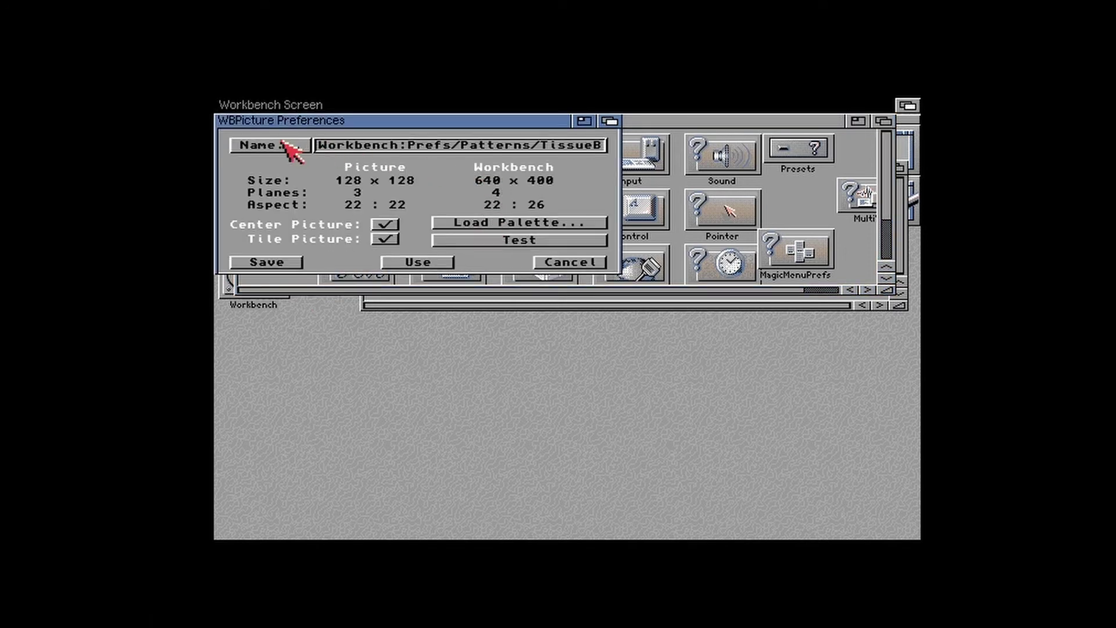
pyautogui.click(288, 150)
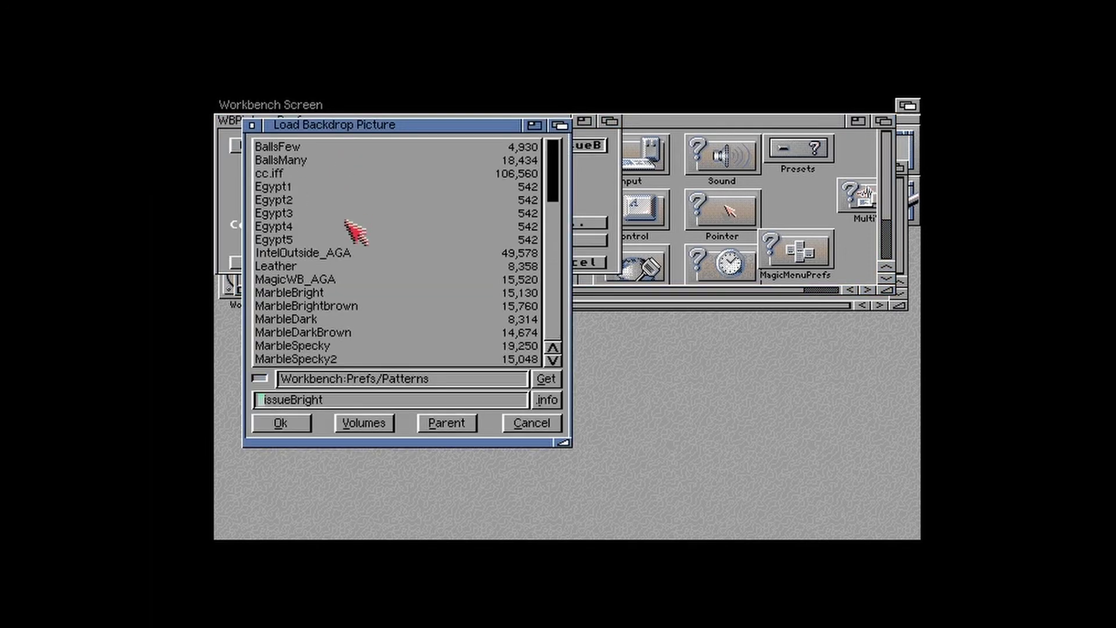
pyautogui.click(309, 174)
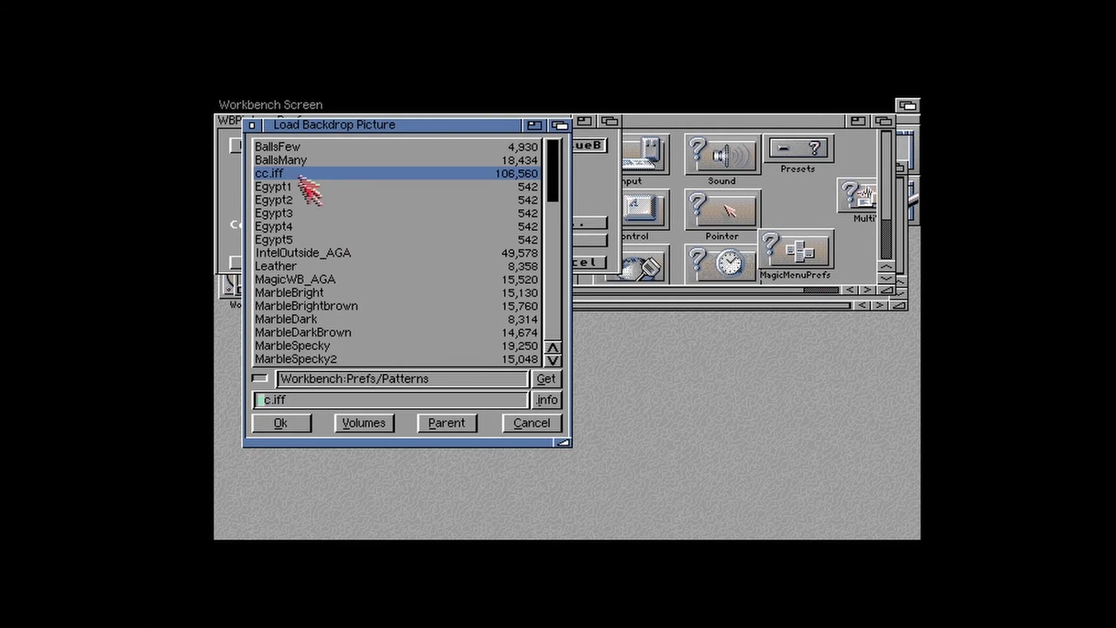
pyautogui.click(300, 423)
pyautogui.click(287, 263)
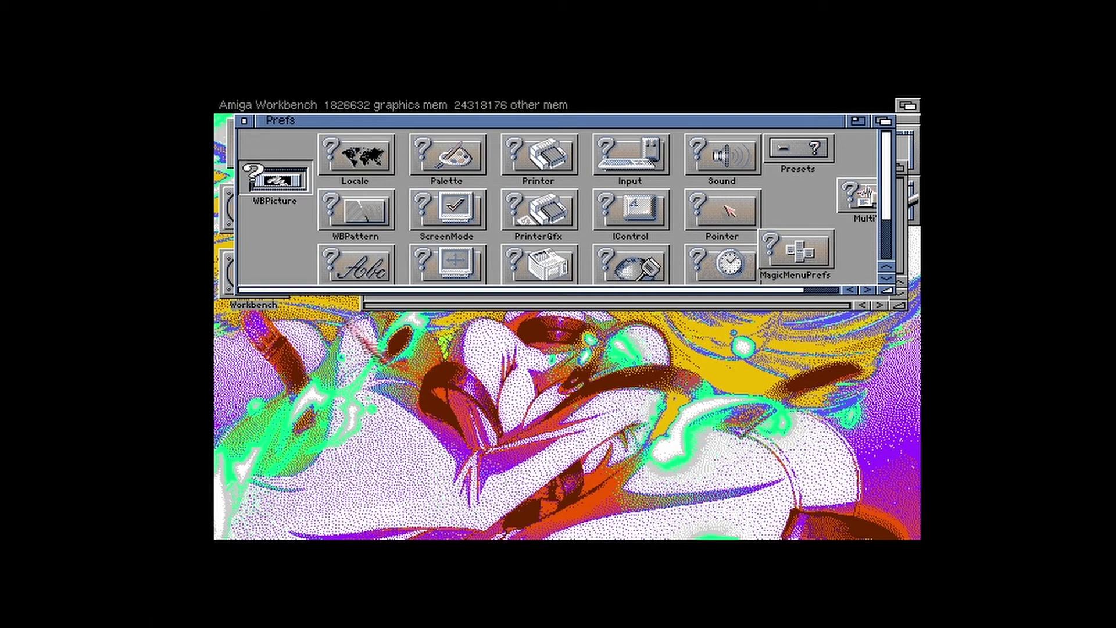
pyautogui.moveTo(265, 128); pyautogui.dragTo(315, 357)
# - Load cc.iff's own palette, save the Palette and WBPicture prefs, and close the drawers
pyautogui.click(370, 168)
pyautogui.doubleClick(319, 407)
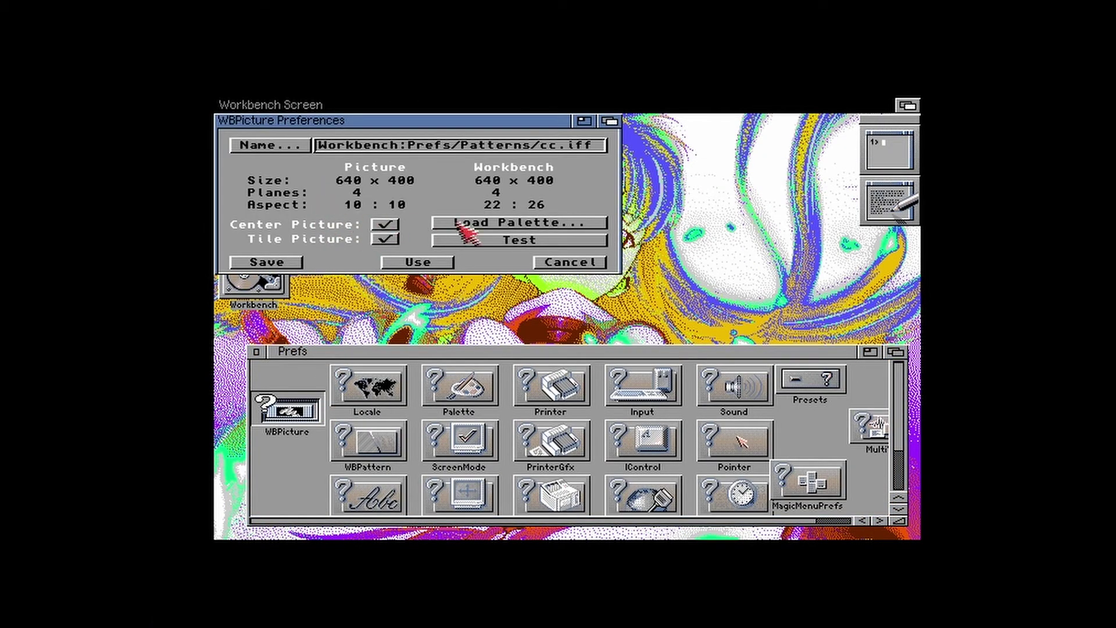
pyautogui.click(460, 224)
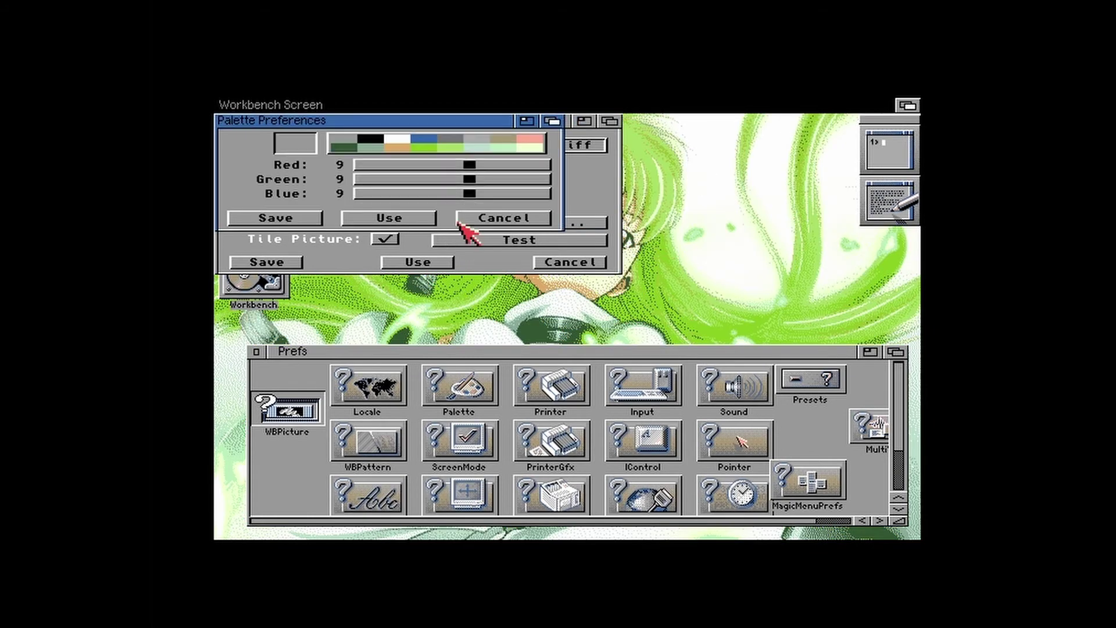
pyautogui.click(289, 217)
pyautogui.click(278, 263)
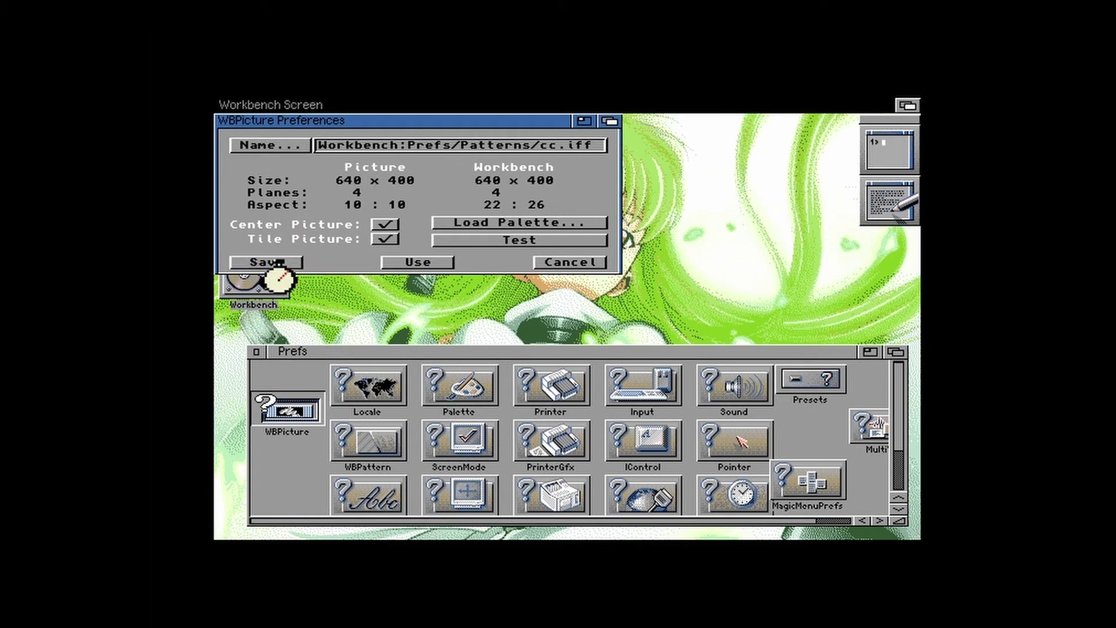
pyautogui.click(258, 352)
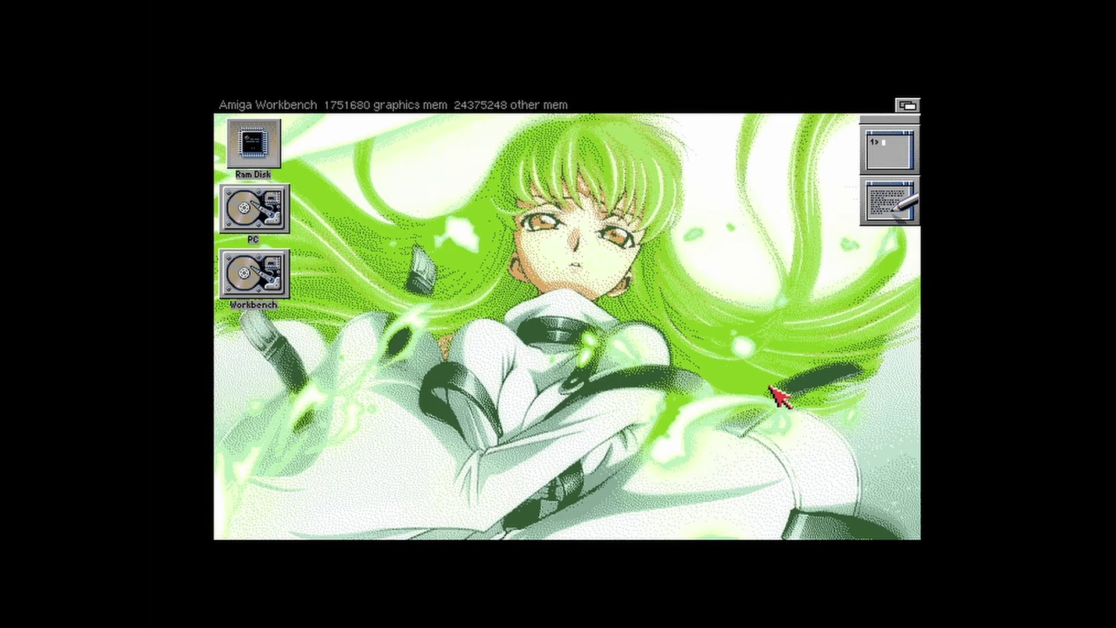
pyautogui.doubleClick(250, 290)
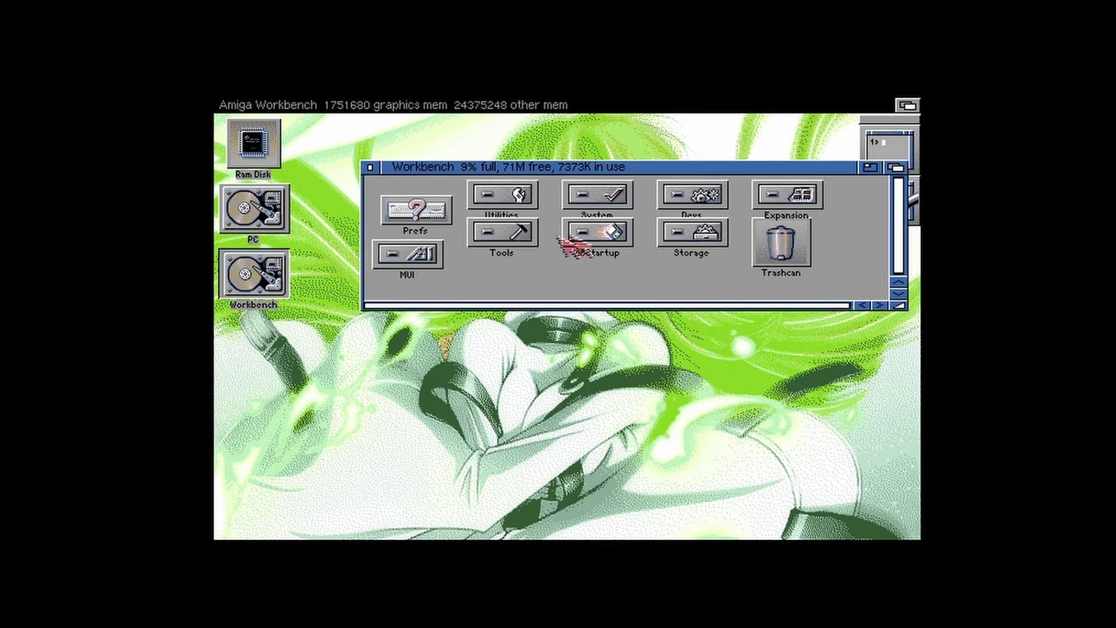
pyautogui.click(372, 167)
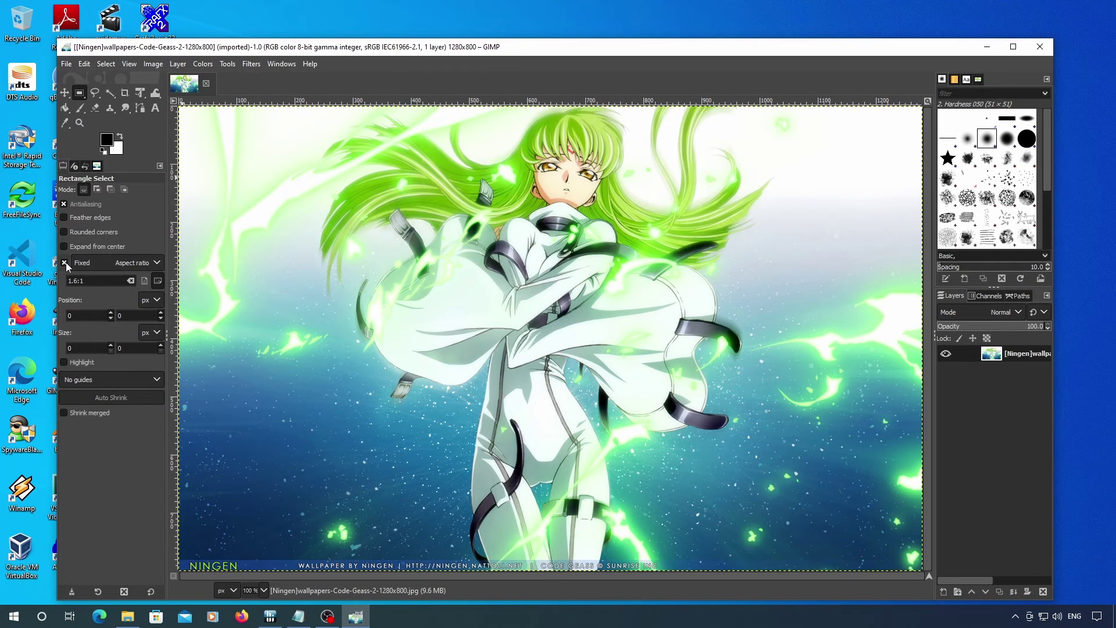
# - With Fixed turned off, draw a selection and set position 0,0 and size 1280×720
pyautogui.click(70, 348)
pyautogui.moveTo(283, 285); pyautogui.dragTo(382, 361)
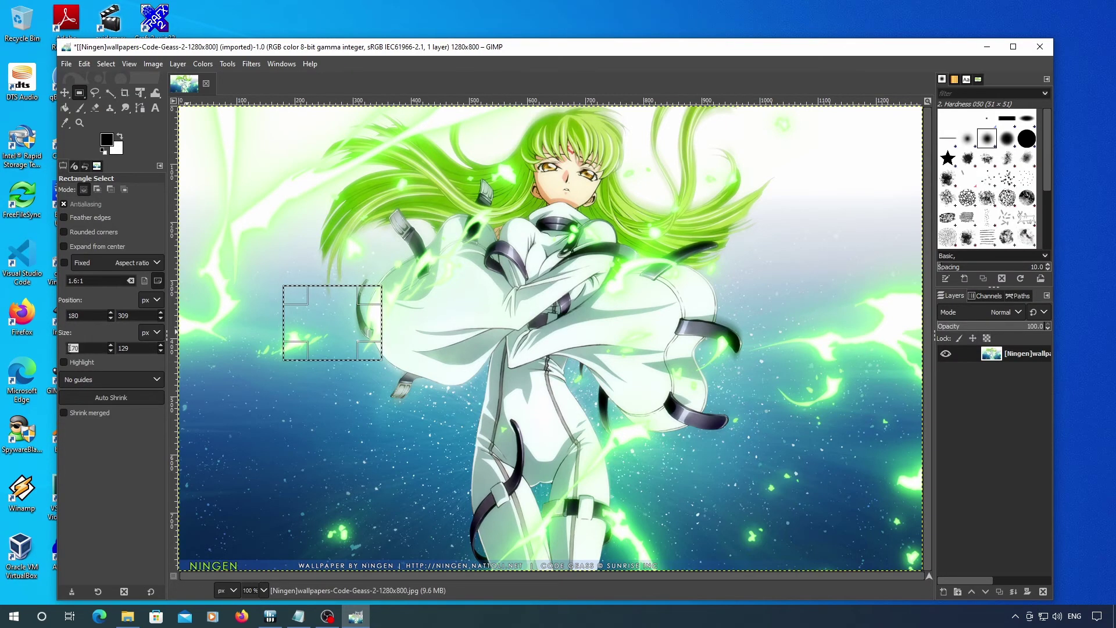
pyautogui.click(65, 319)
pyautogui.write('0')
pyautogui.press('Tab')
pyautogui.write('0')
pyautogui.press('Tab')
pyautogui.write('1280')
pyautogui.press('Tab')
pyautogui.write('720')
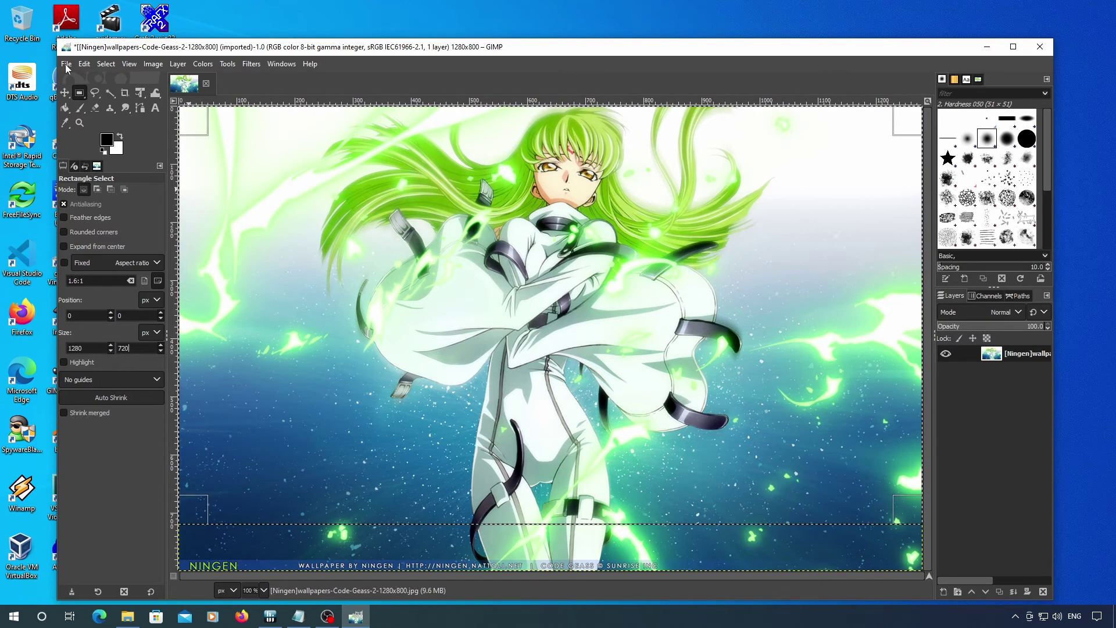
# - Copy the 1280×720 selection, paste it as a new image, and export it as cc.jpg
pyautogui.click(84, 64)
pyautogui.click(110, 146)
pyautogui.click(84, 64)
pyautogui.moveTo(184, 238)
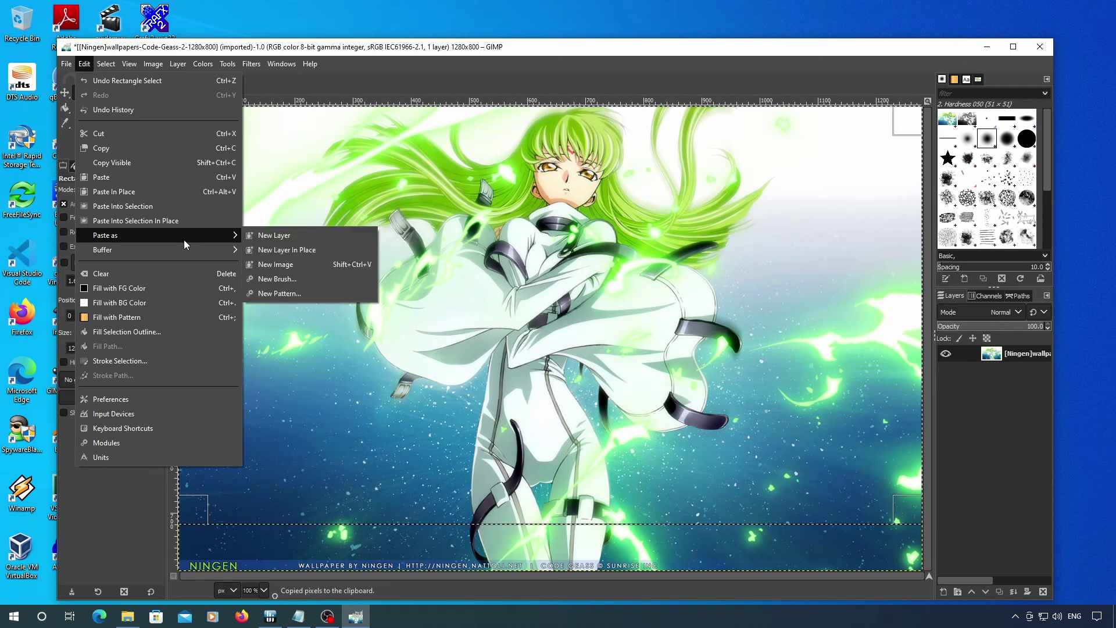
pyautogui.click(309, 268)
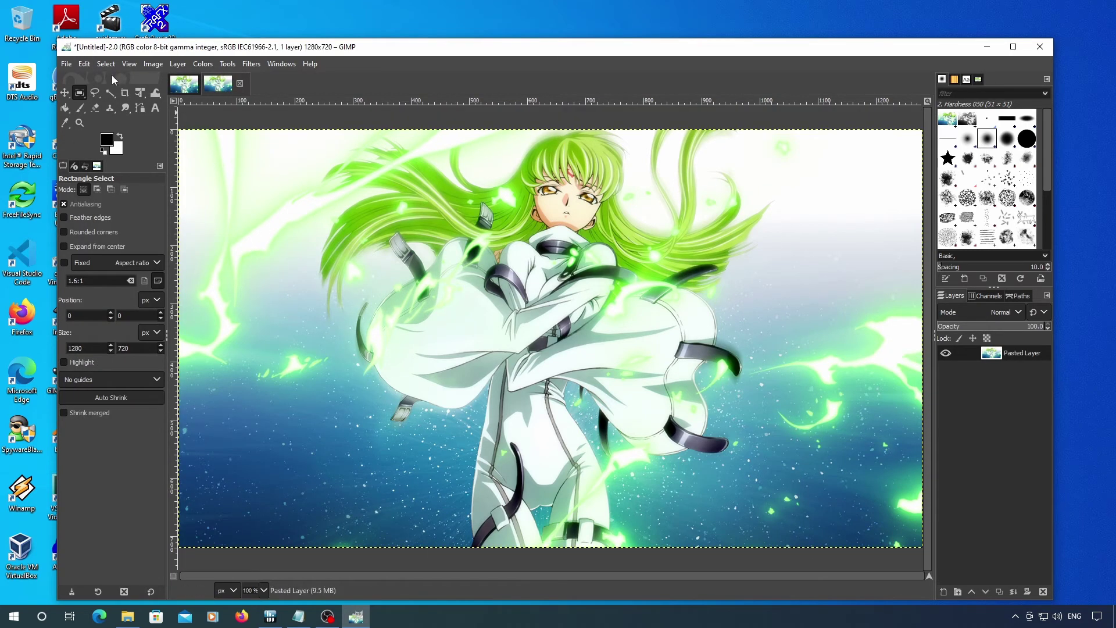
pyautogui.click(71, 63)
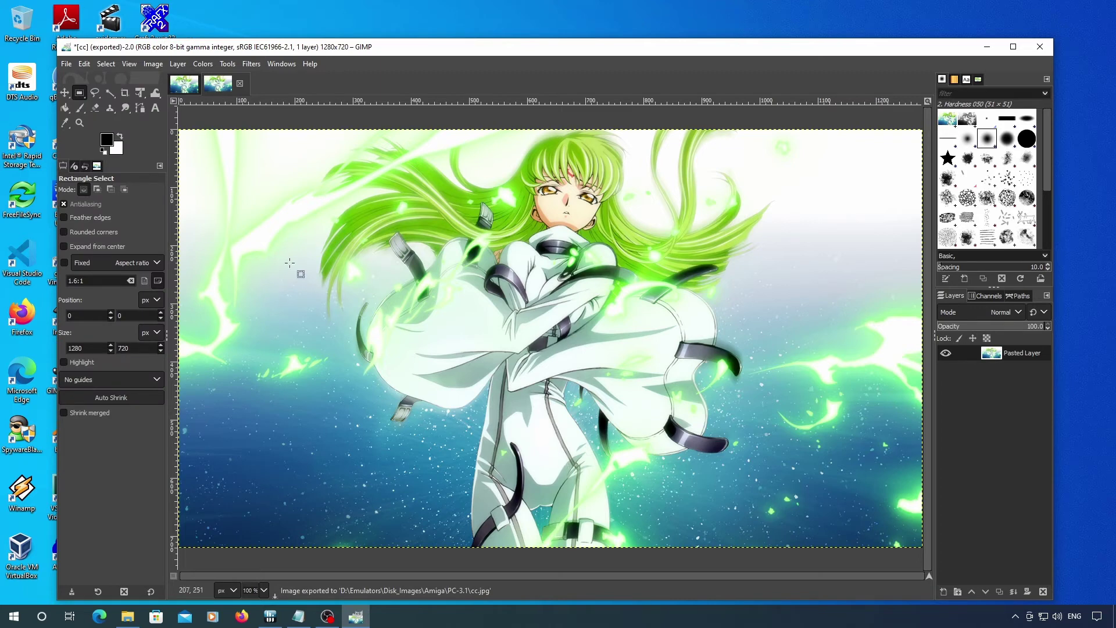
# - Convert the cropped image to indexed mode with a maximum of 248 colours
pyautogui.click(177, 64)
pyautogui.moveTo(155, 64)
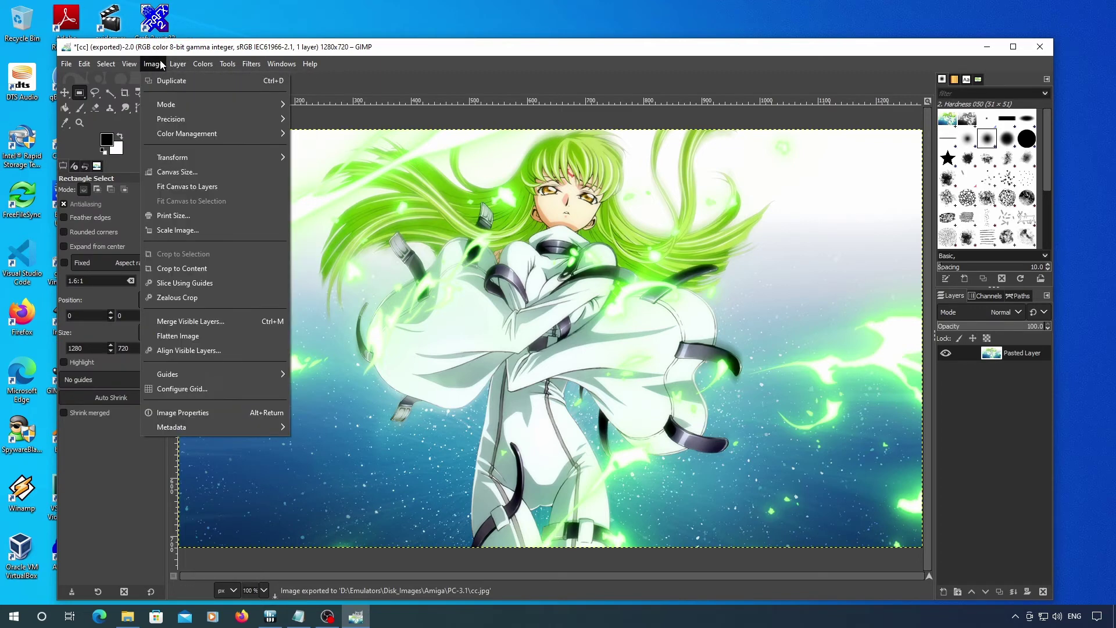
pyautogui.moveTo(187, 107)
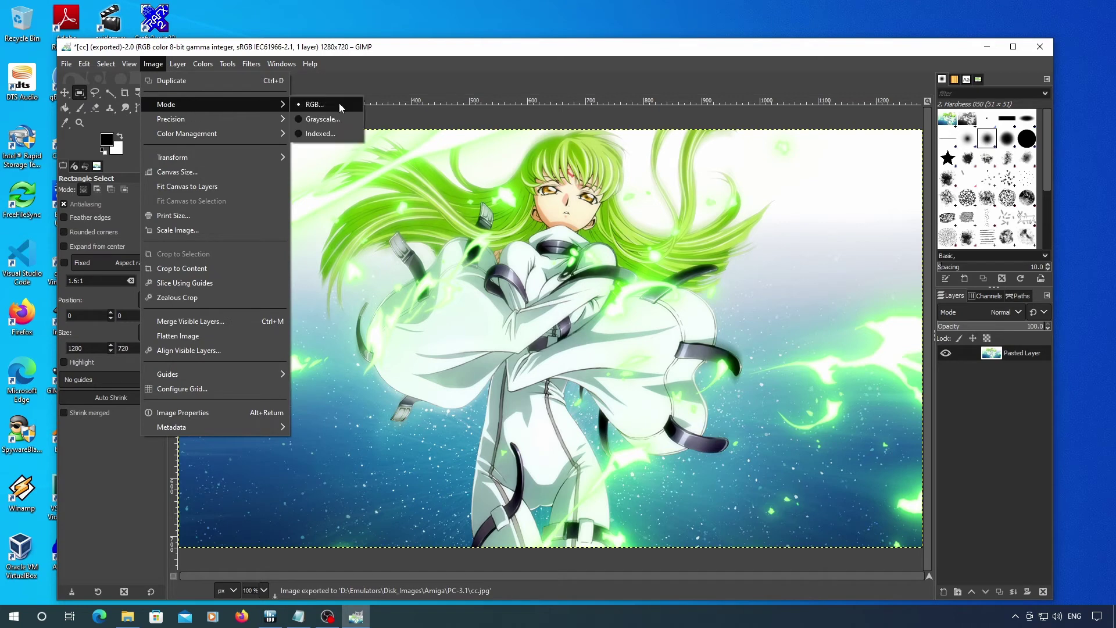
pyautogui.click(331, 132)
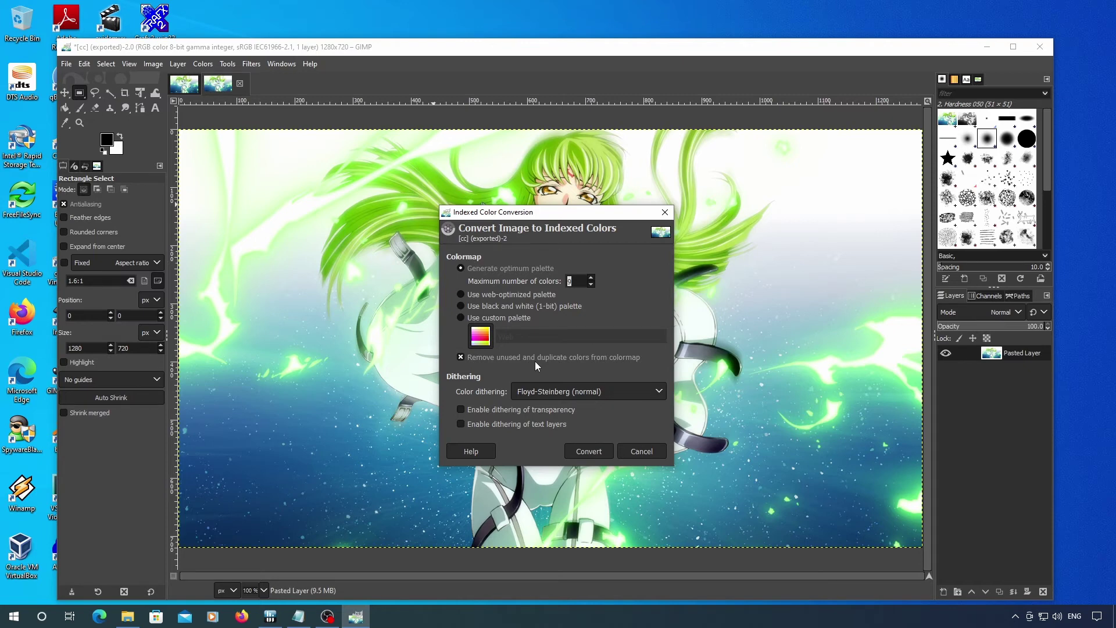
pyautogui.write('248')
pyautogui.click(580, 454)
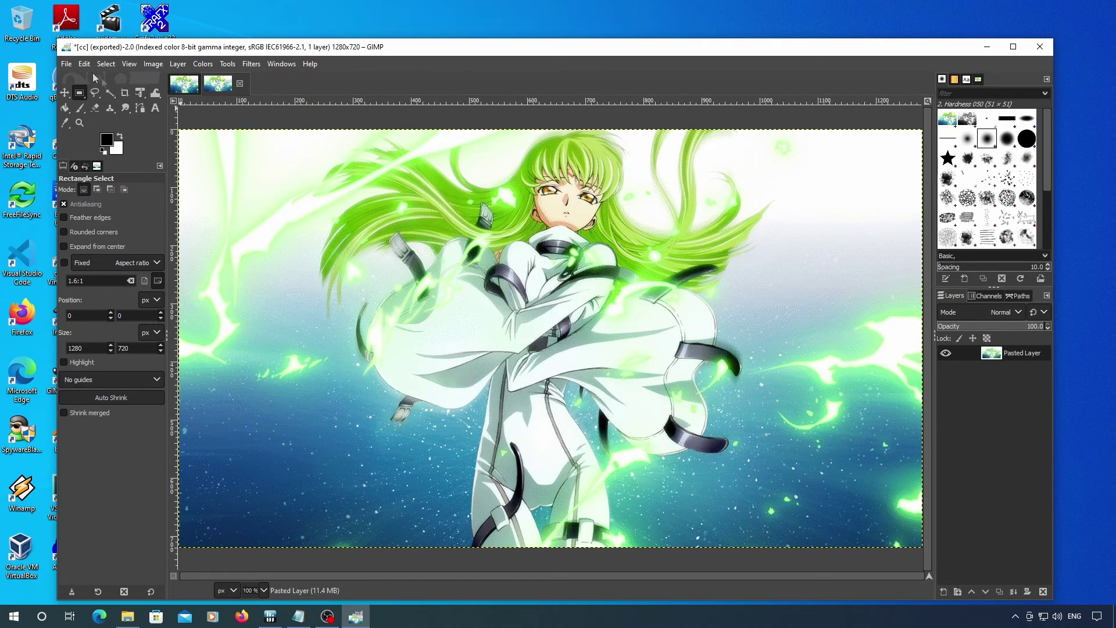
# - Export the indexed image as cc-3.1.png and close GIMP
pyautogui.click(71, 64)
pyautogui.click(136, 244)
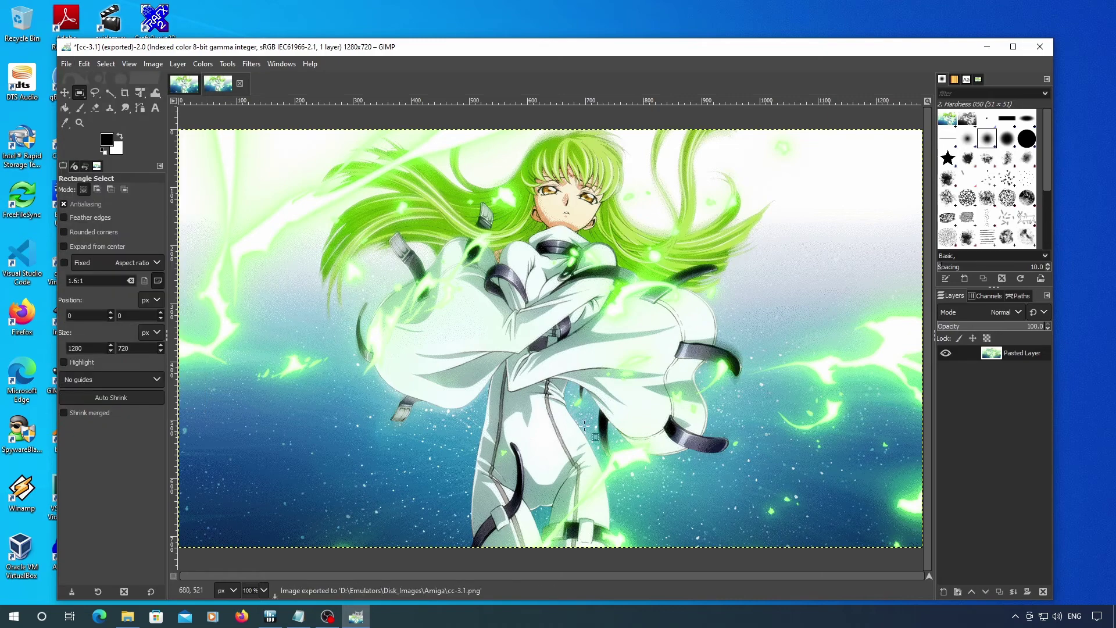
pyautogui.click(1040, 49)
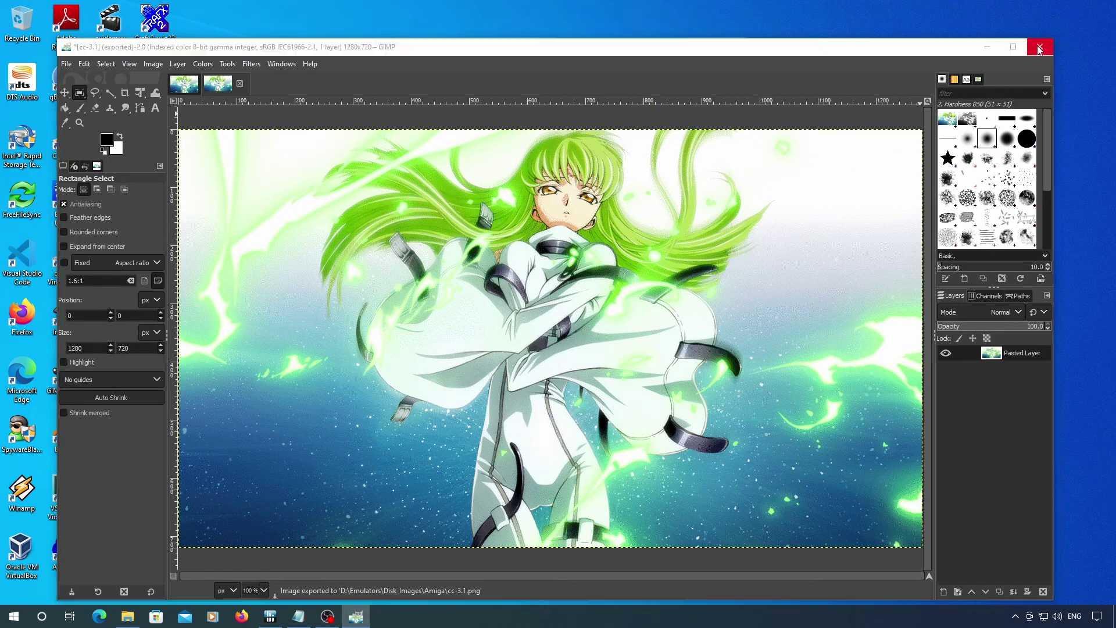
# - Discard GIMP's unsaved changes, launch GrafX2 and load cc-3.1.png onto the canvas
pyautogui.click(224, 236)
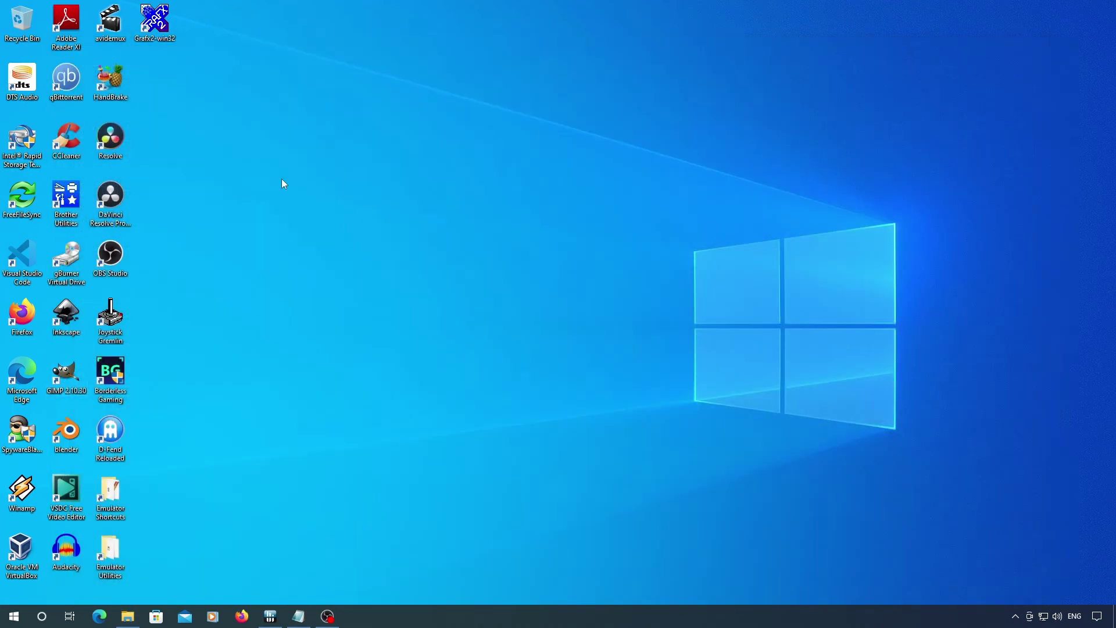
pyautogui.doubleClick(152, 17)
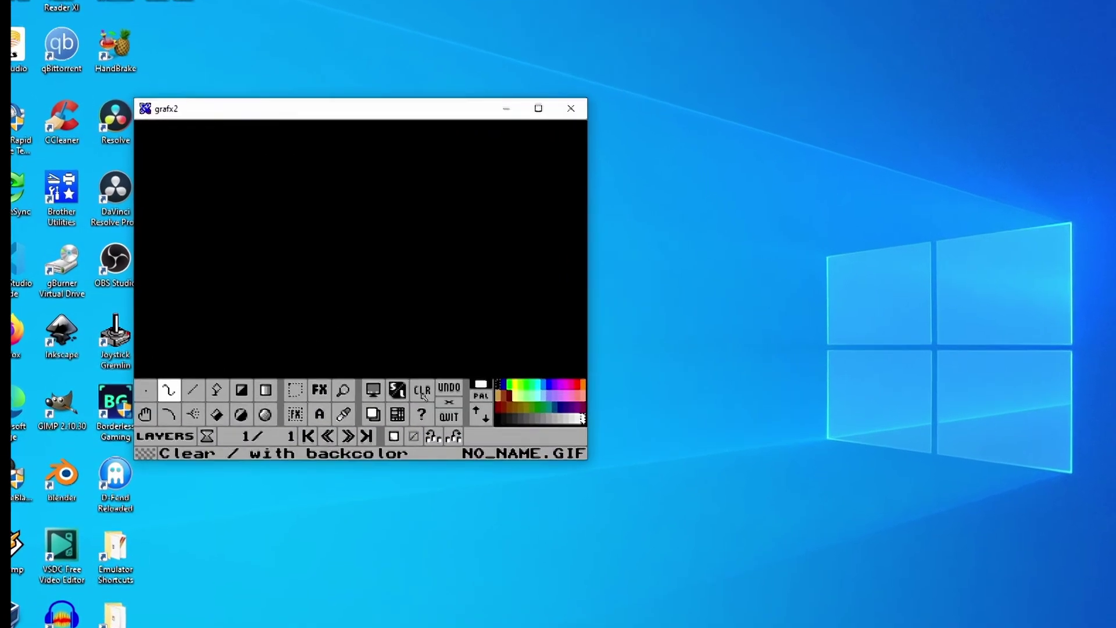
pyautogui.click(425, 404)
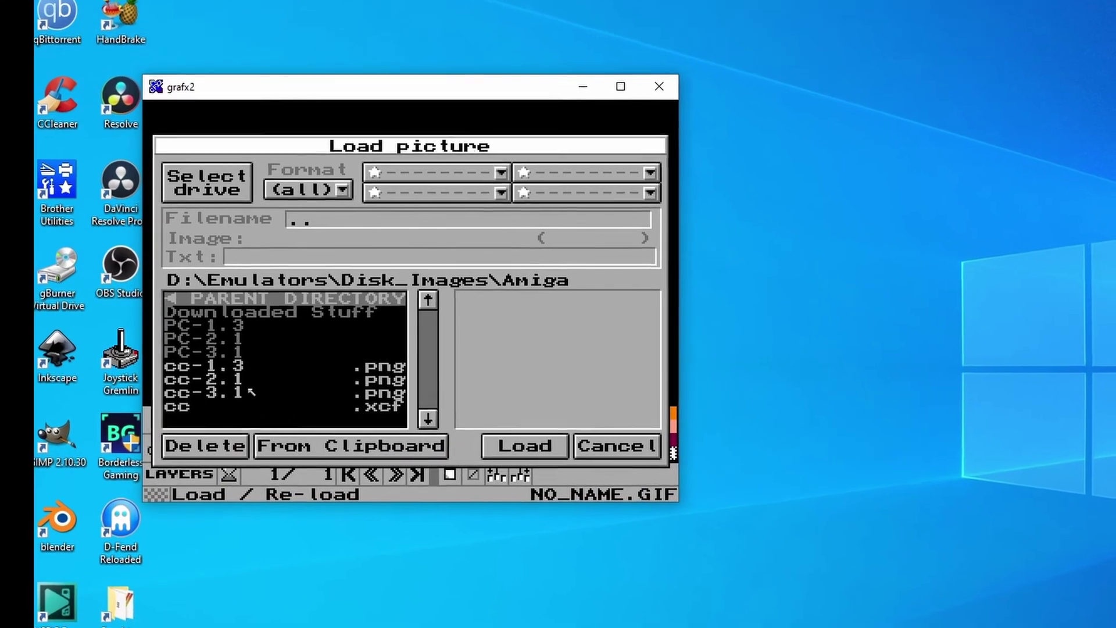
pyautogui.click(231, 373)
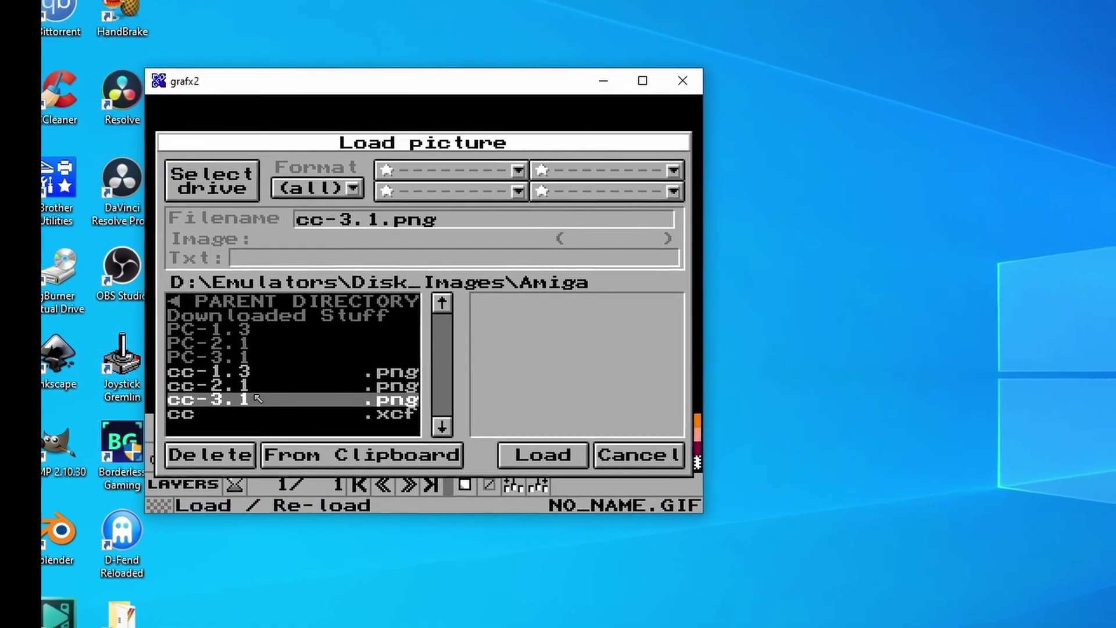
pyautogui.doubleClick(257, 399)
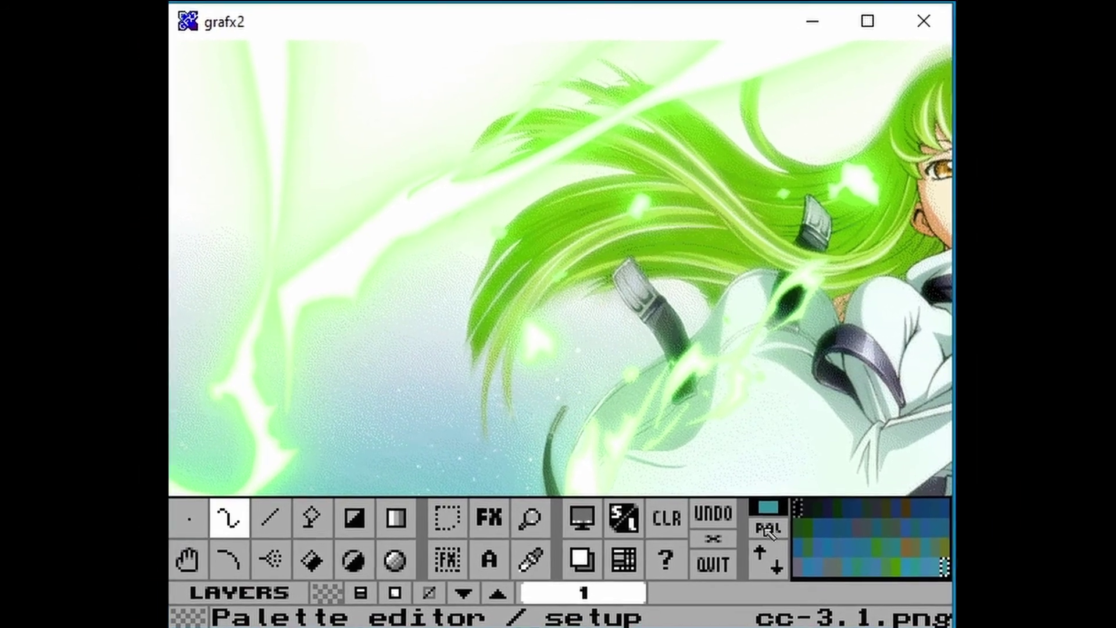
# - In the palette editor, swap colours 0–7 to slots 248–255 and load MagicWB.pal from PC-2.1
pyautogui.click(711, 506)
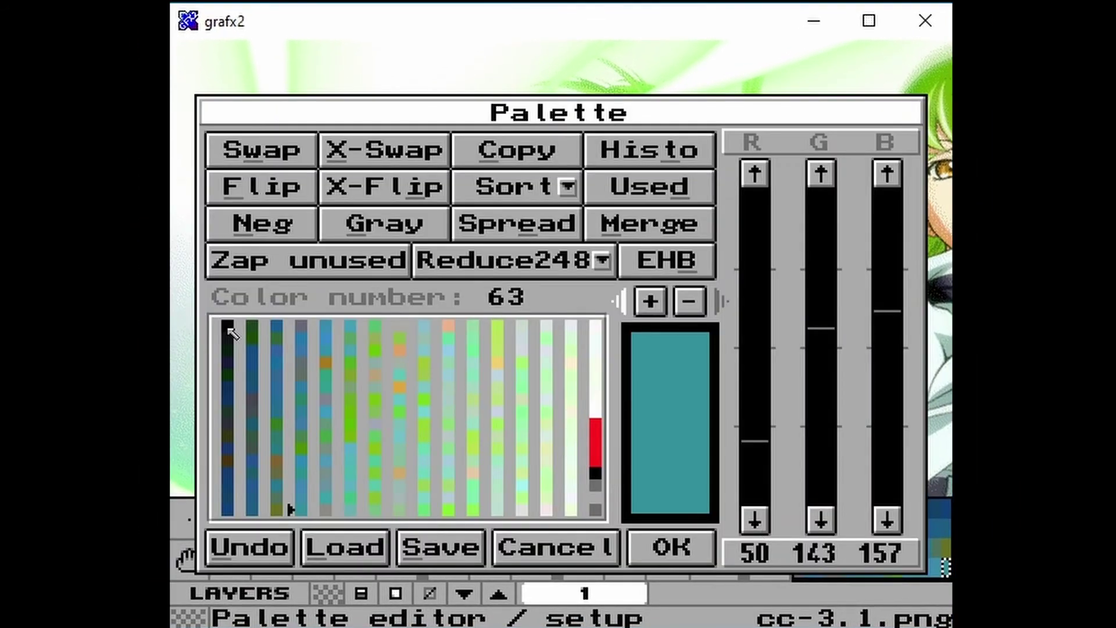
pyautogui.moveTo(231, 329); pyautogui.dragTo(225, 413)
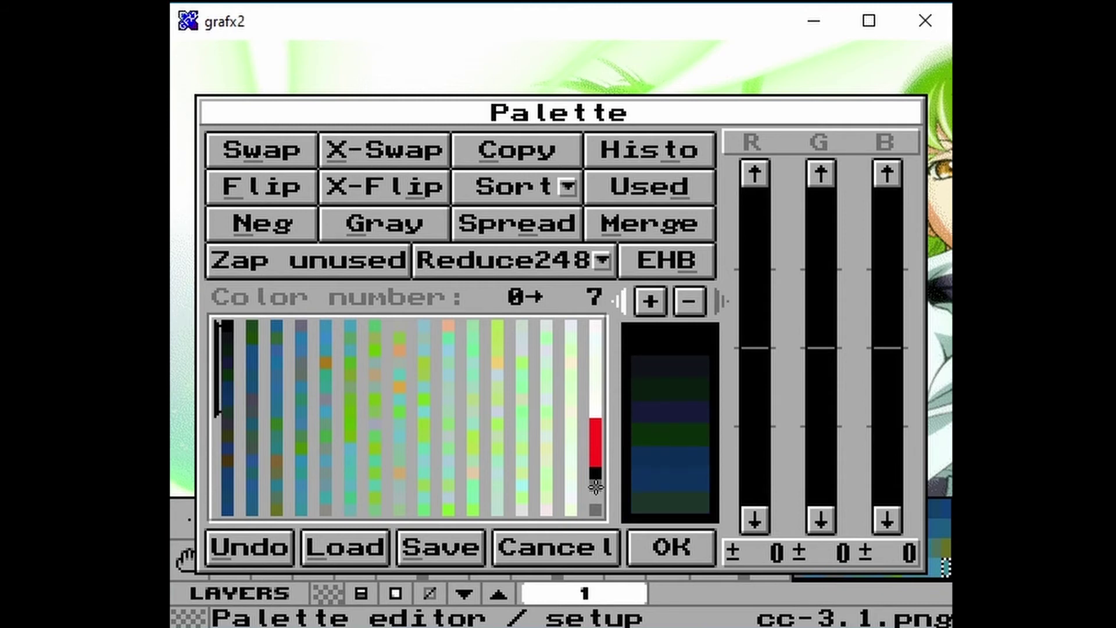
pyautogui.click(595, 420)
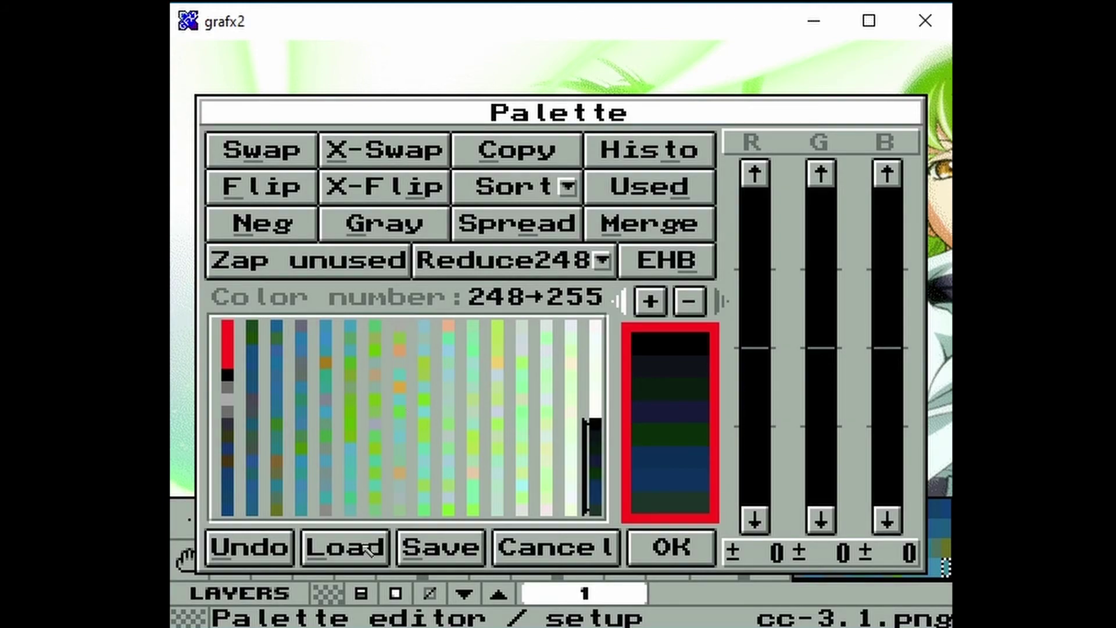
pyautogui.click(346, 547)
pyautogui.doubleClick(343, 390)
pyautogui.doubleClick(359, 472)
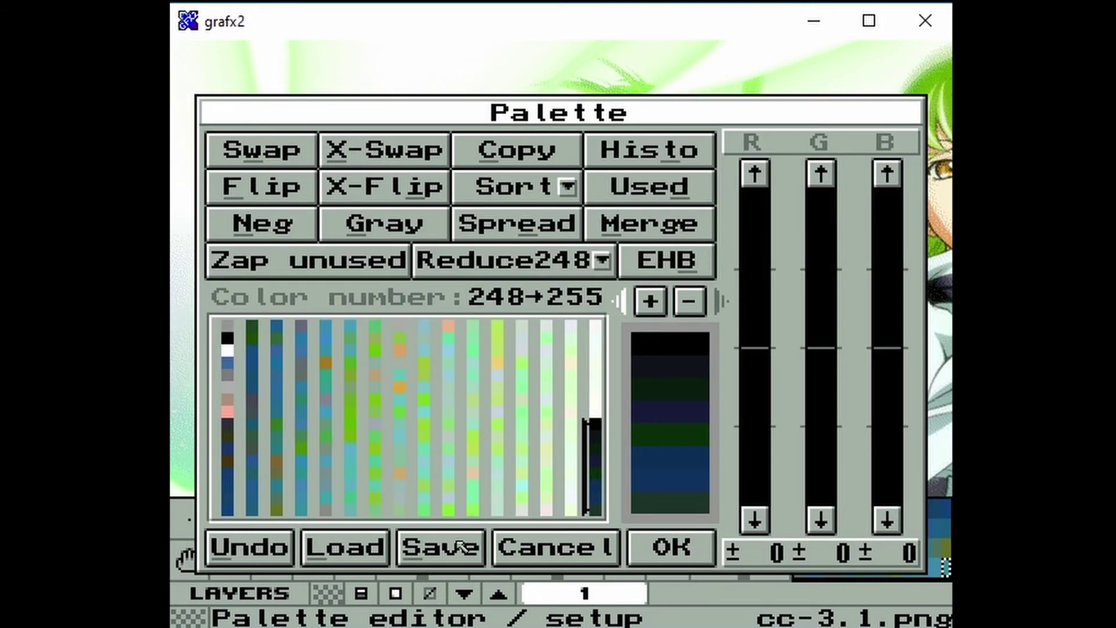
pyautogui.click(675, 548)
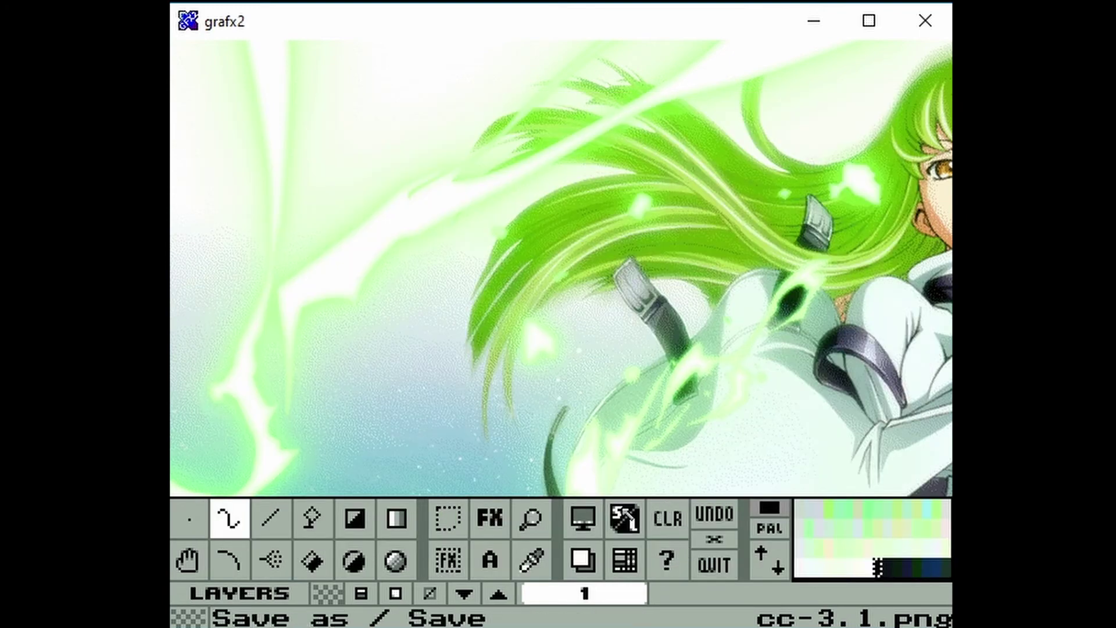
# - Save the picture into the PC-3.1 folder in lbm format with the file name cc.iff
pyautogui.click(624, 518)
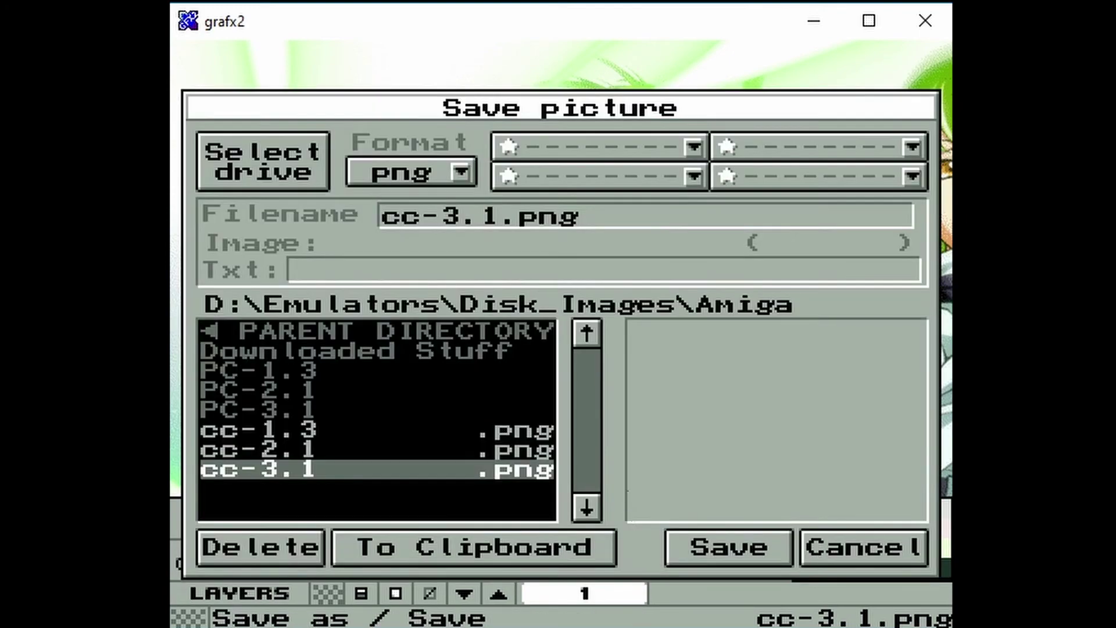
pyautogui.doubleClick(318, 407)
pyautogui.click(401, 169)
pyautogui.click(388, 341)
pyautogui.click(410, 218)
pyautogui.write('cc.iff')
pyautogui.click(701, 556)
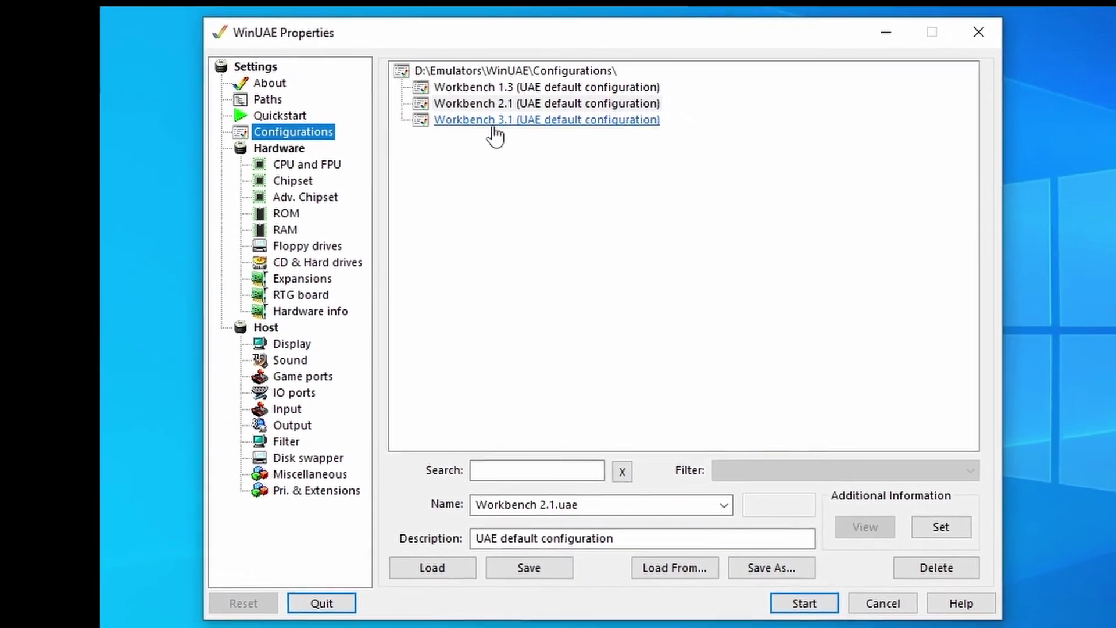
# - Launch the Workbench 3.1 configuration from WinUAE Properties
pyautogui.doubleClick(494, 124)
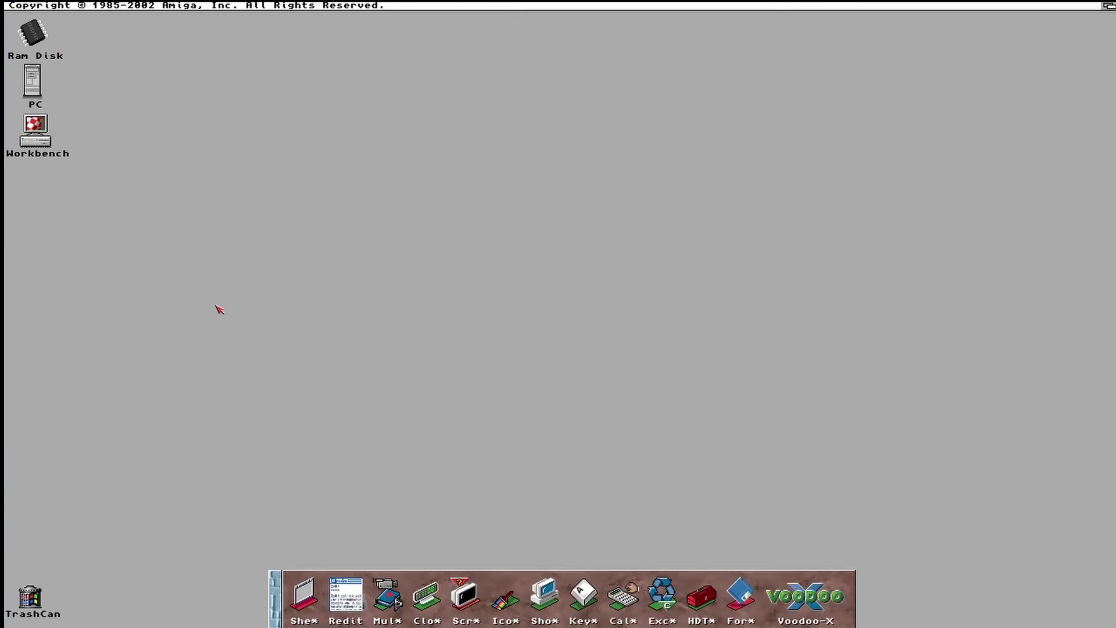
# - Open the Workbench disk, enlarge the Prefs drawer and open WBPattern preferences
pyautogui.doubleClick(49, 130)
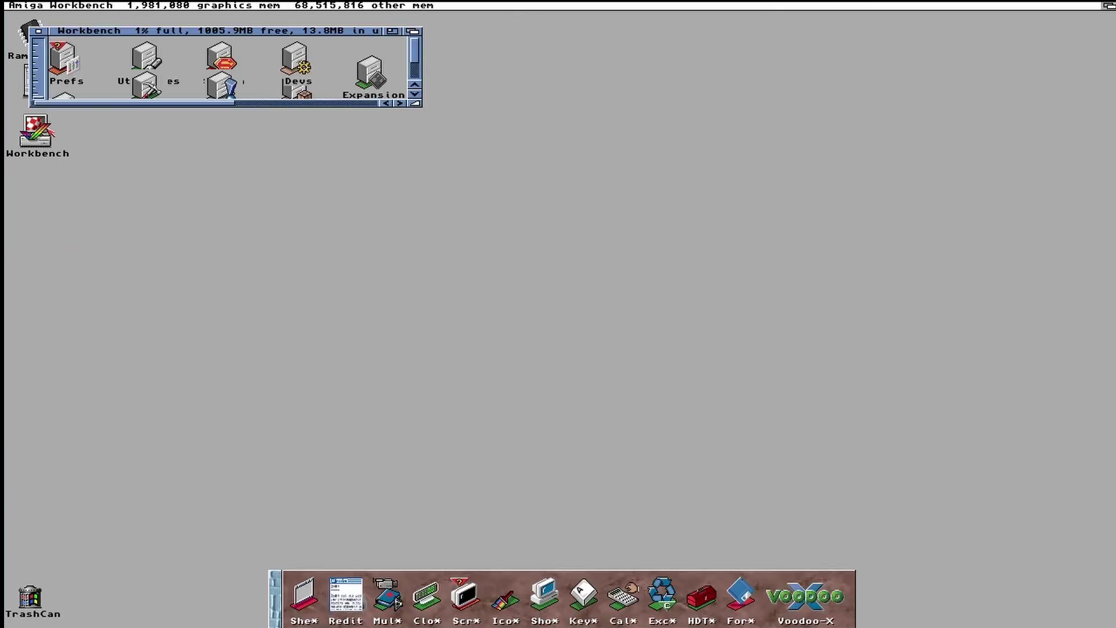
pyautogui.doubleClick(74, 62)
pyautogui.moveTo(448, 117); pyautogui.dragTo(786, 371)
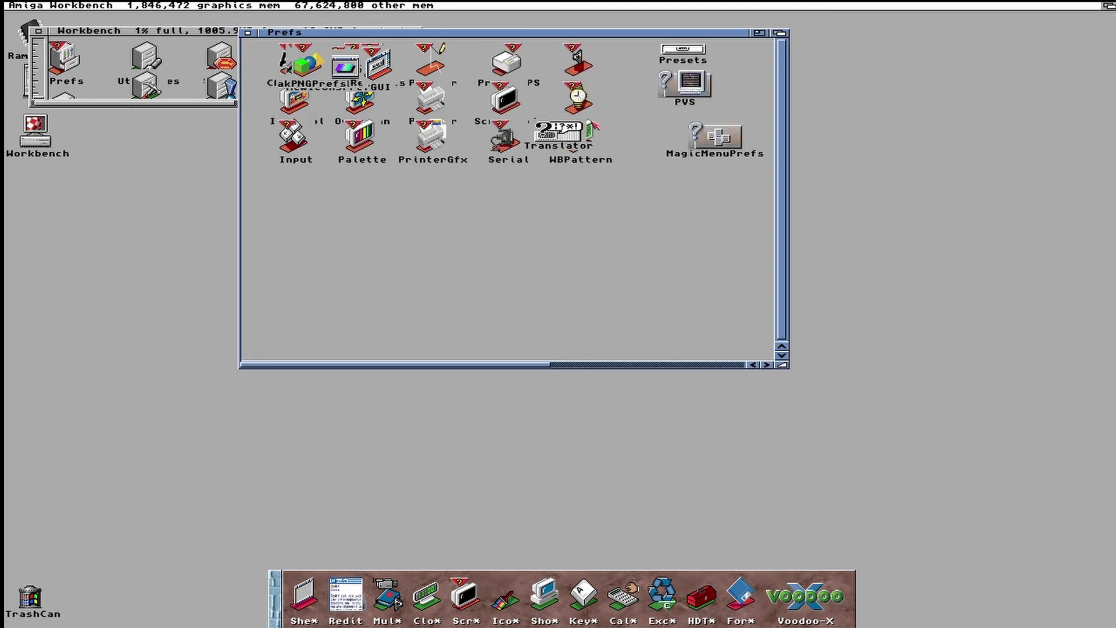
pyautogui.doubleClick(593, 127)
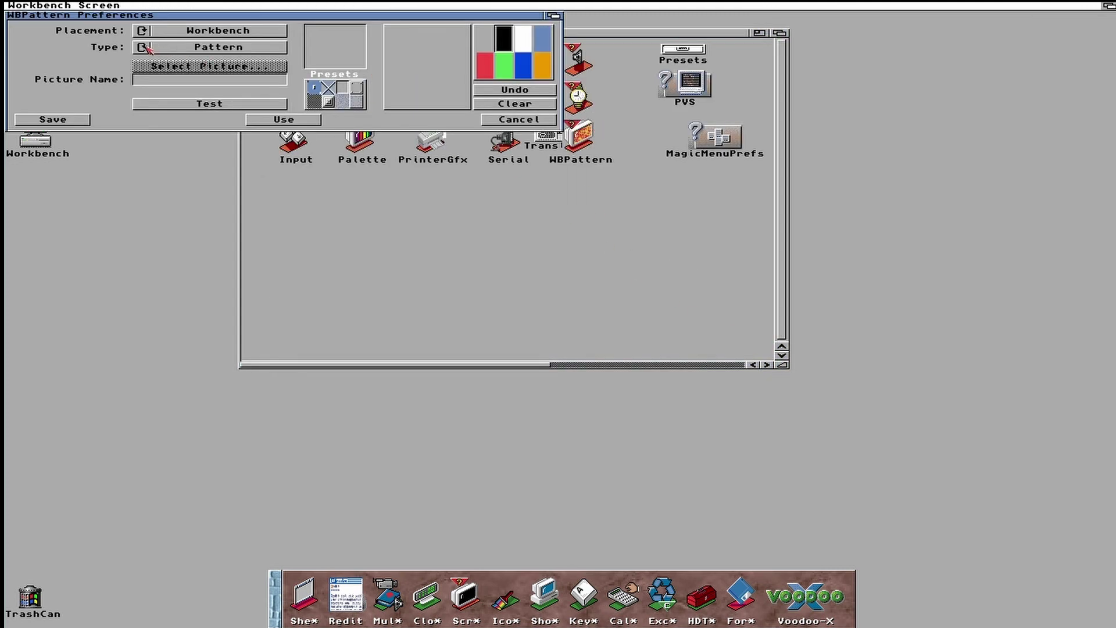
# - Set the backdrop type to Picture, choose cc.iff from the PC: volume, and Use it
pyautogui.click(147, 48)
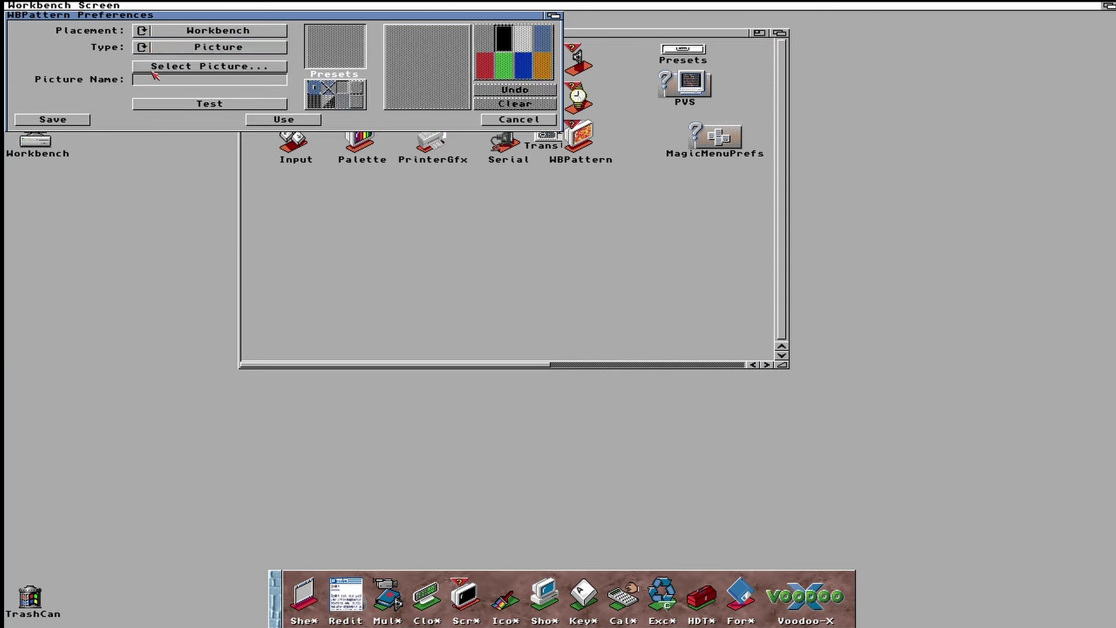
pyautogui.click(155, 68)
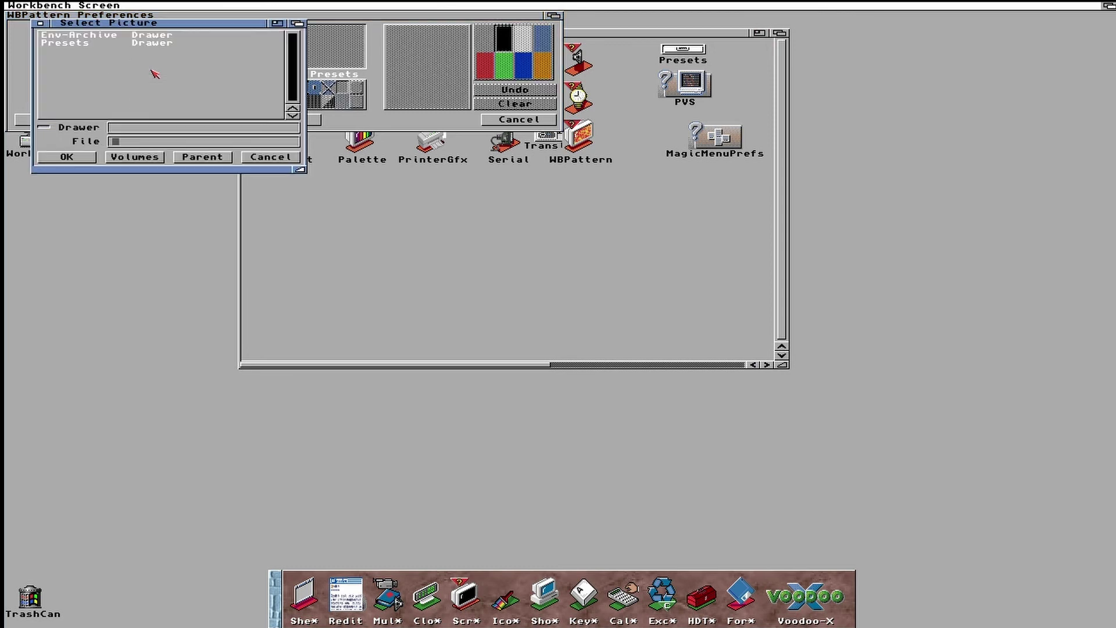
pyautogui.click(148, 157)
pyautogui.click(74, 39)
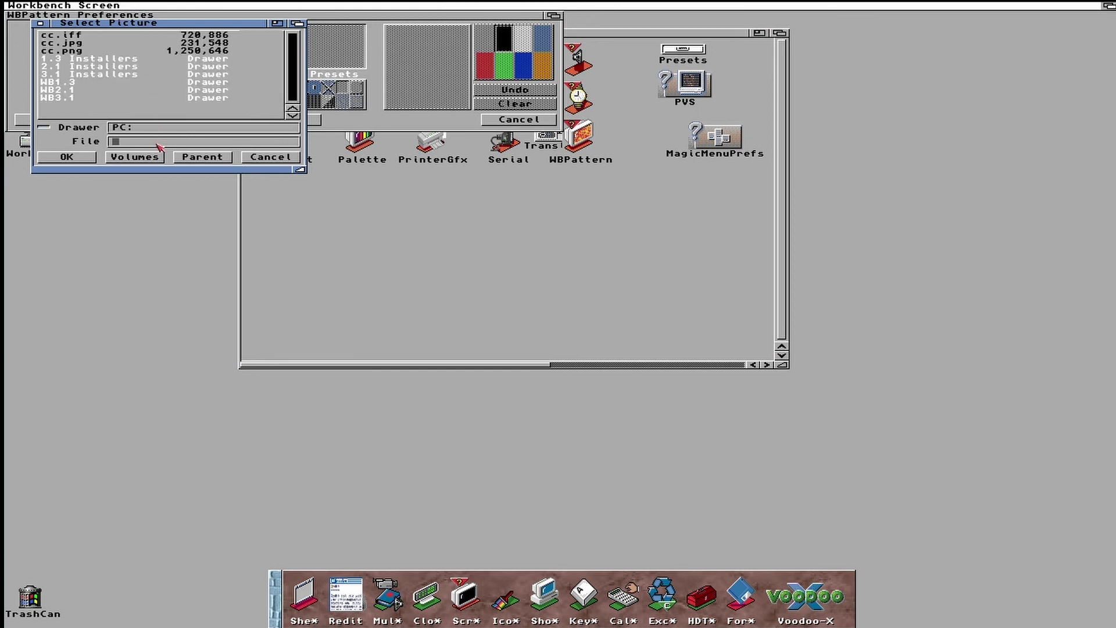
pyautogui.click(81, 36)
pyautogui.click(68, 159)
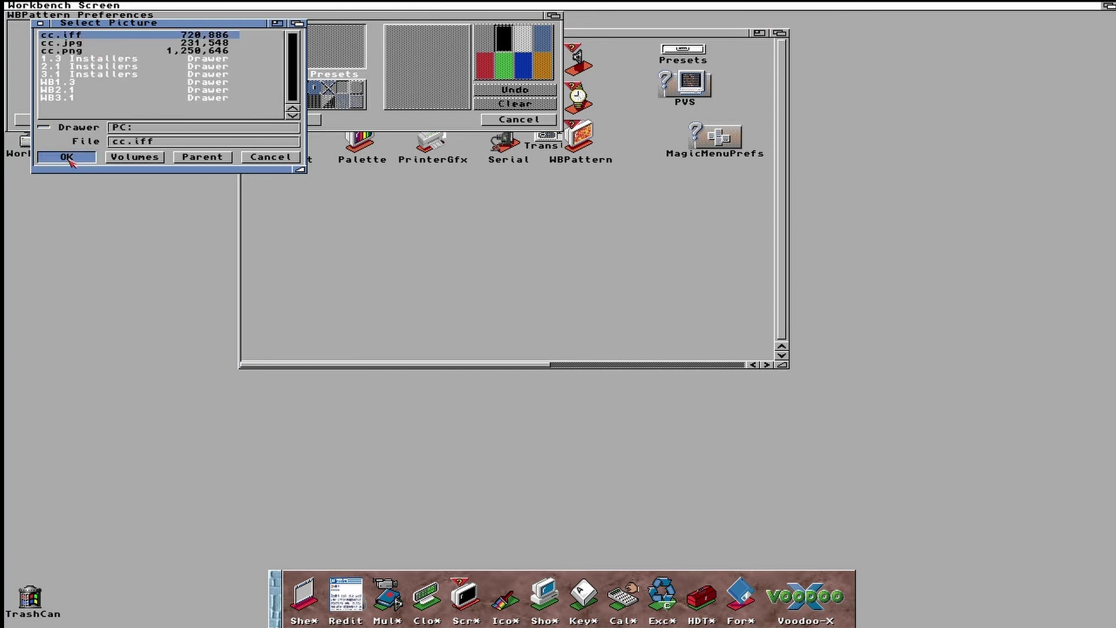
pyautogui.click(221, 123)
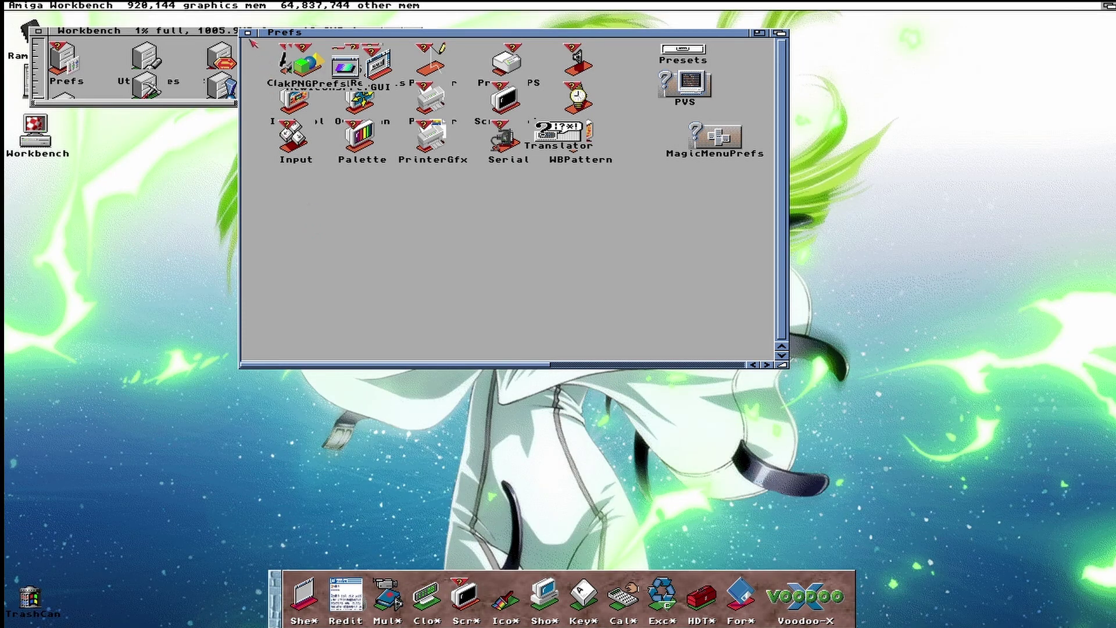
# - Close Prefs, move the Workbench window down, then reopen Workbench and an enlarged Prefs drawer
pyautogui.click(247, 33)
pyautogui.moveTo(223, 34); pyautogui.dragTo(324, 217)
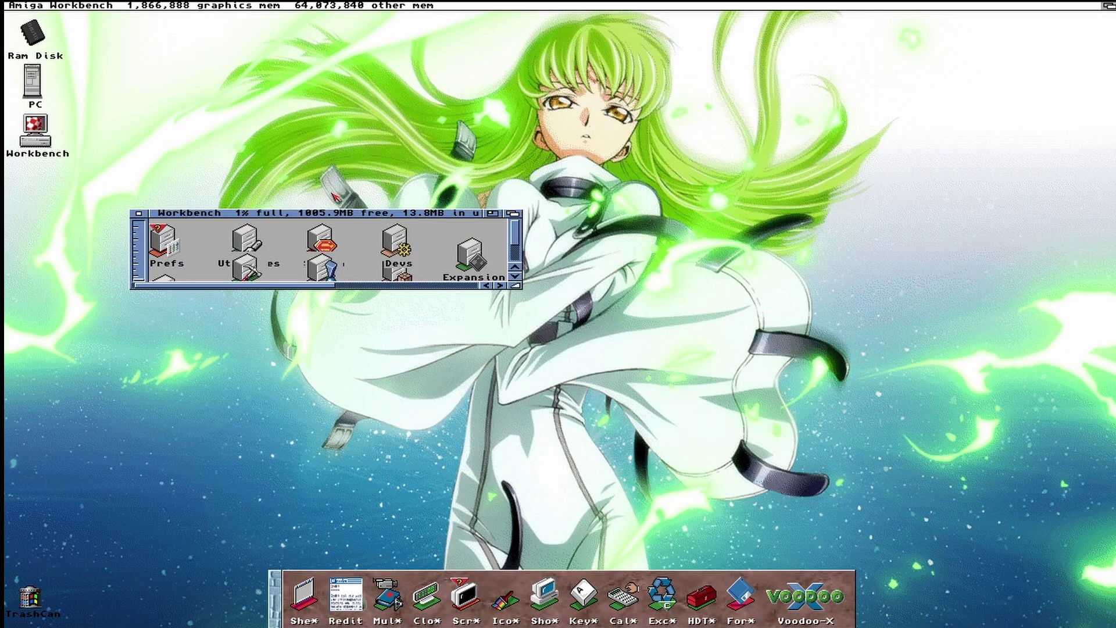
pyautogui.click(139, 213)
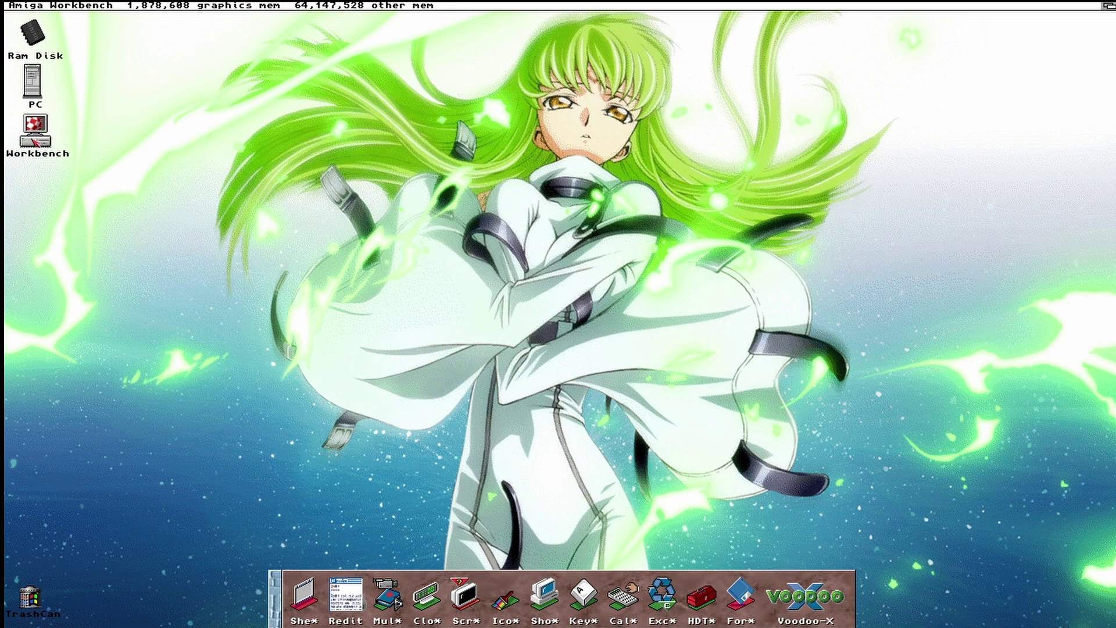
pyautogui.doubleClick(36, 135)
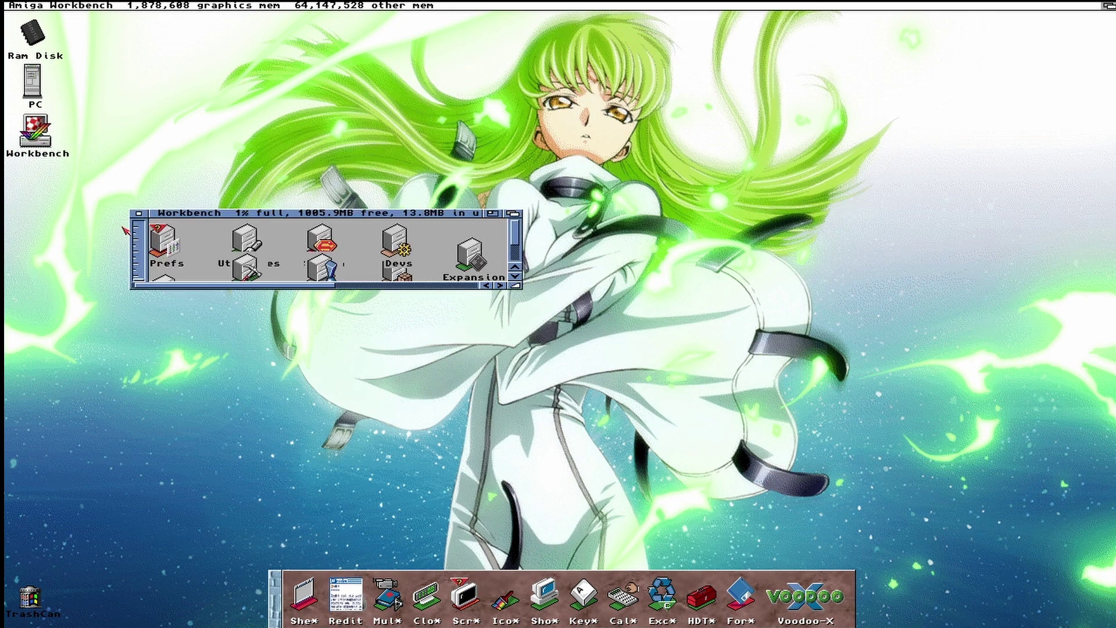
pyautogui.doubleClick(167, 238)
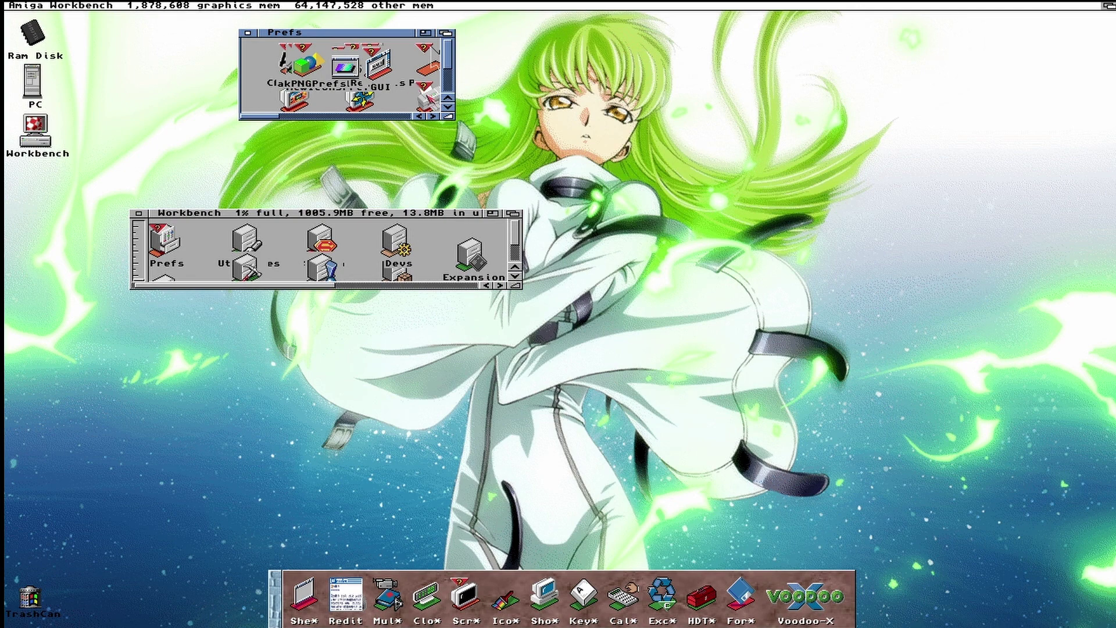
pyautogui.moveTo(448, 116); pyautogui.dragTo(669, 302)
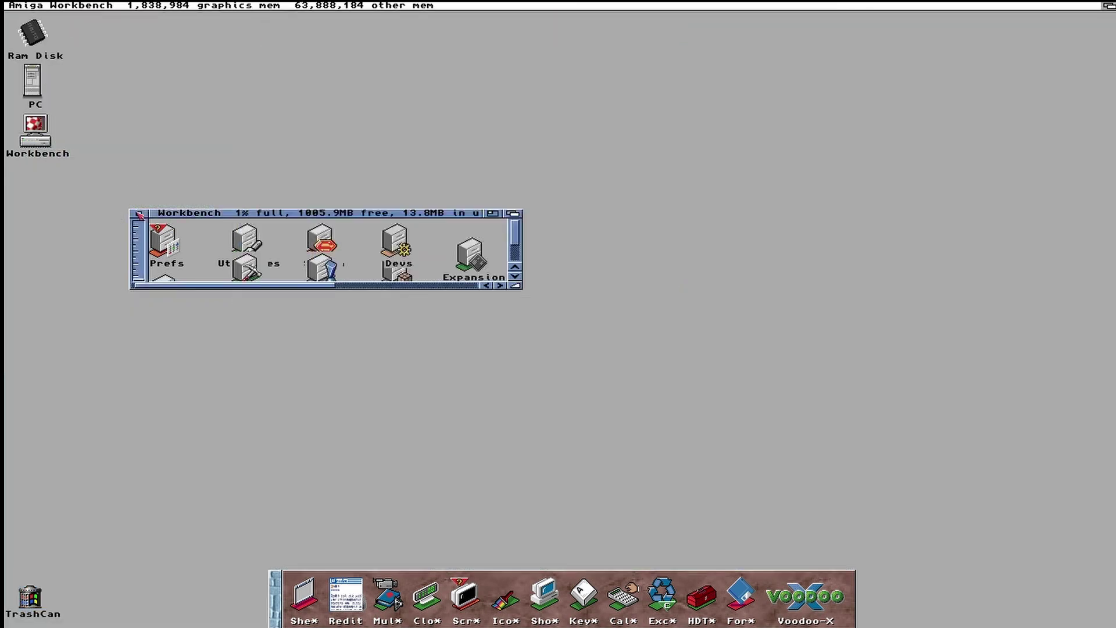
# - Close the Prefs and Workbench drawer windows on the Workbench 3.1 desktop
pyautogui.click(139, 214)
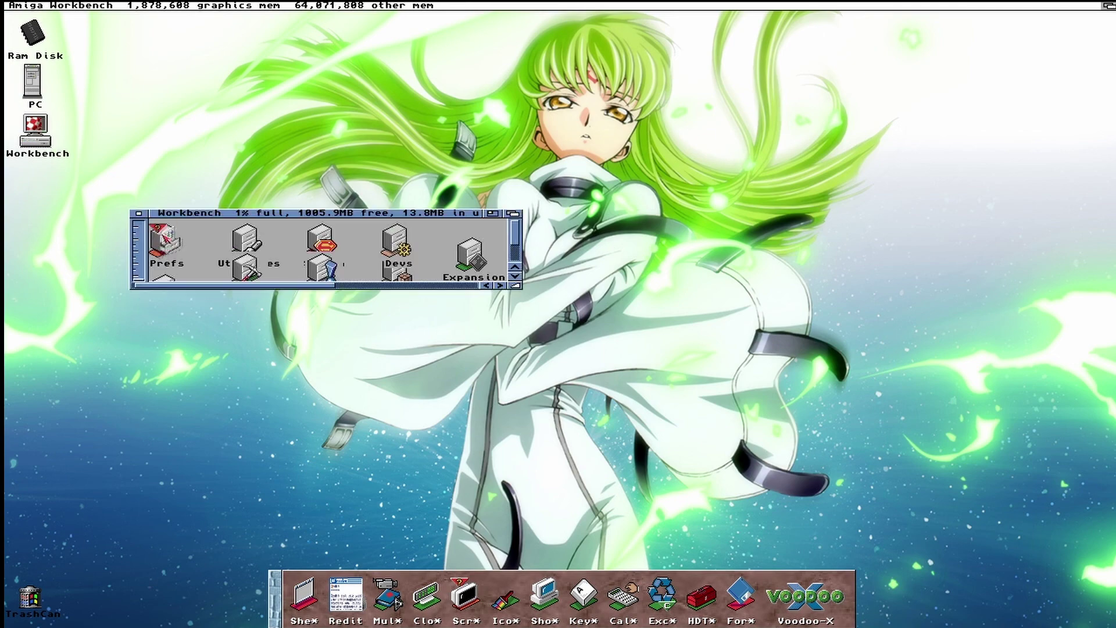
pyautogui.doubleClick(96, 53)
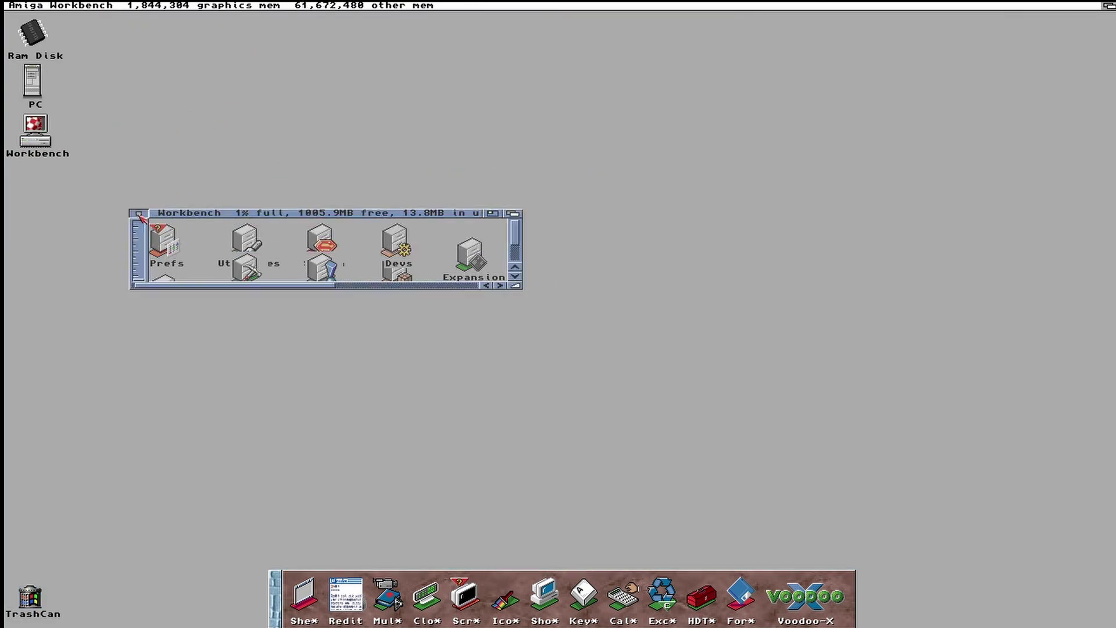